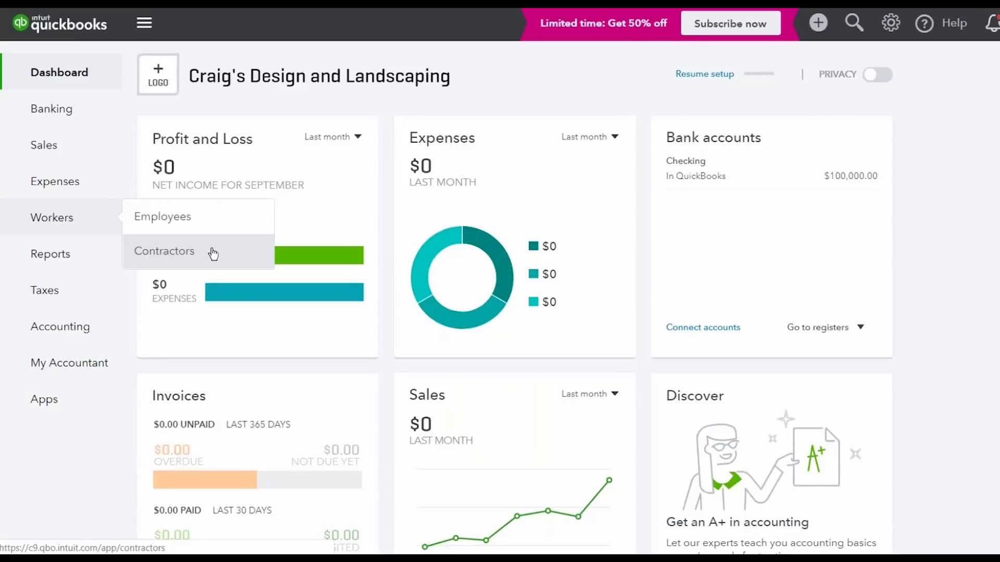
Open the Contractors list, then start an unnamed contractor without an email invite and discard it
{"action": "left_click", "coordinate": [200, 255]}
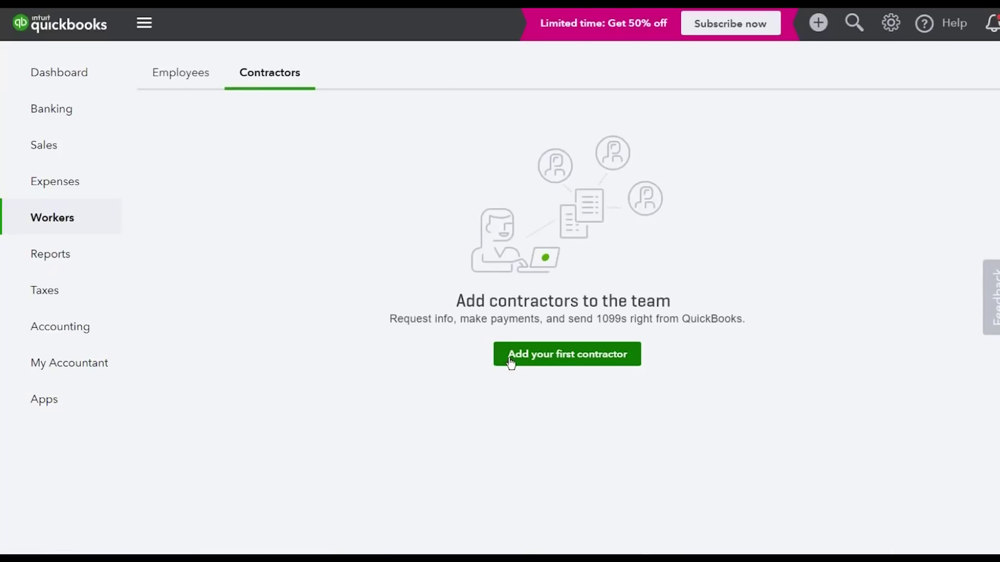
{"action": "left_click", "coordinate": [617, 360]}
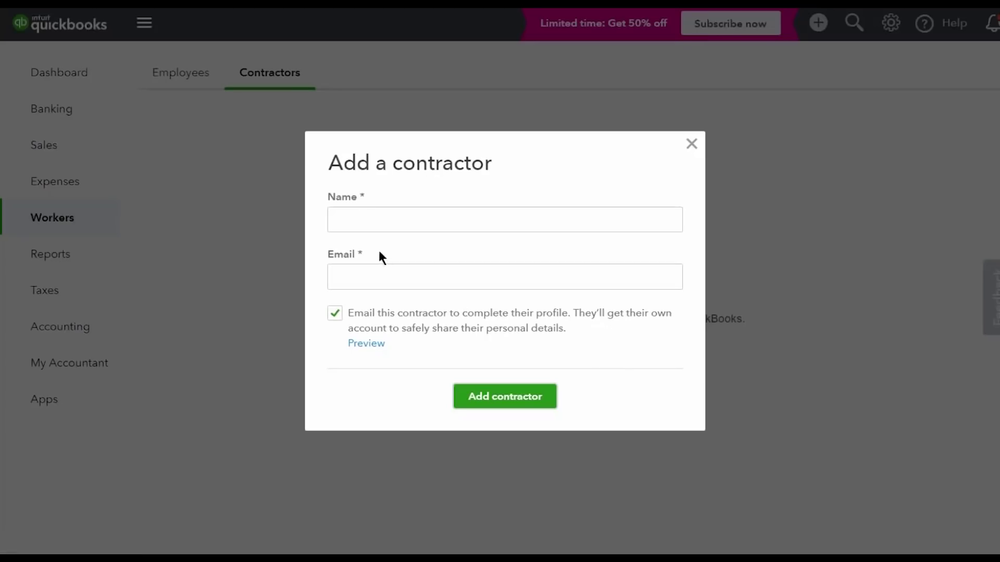
{"action": "left_click", "coordinate": [375, 221]}
{"action": "left_click", "coordinate": [410, 278]}
{"action": "left_click", "coordinate": [335, 314]}
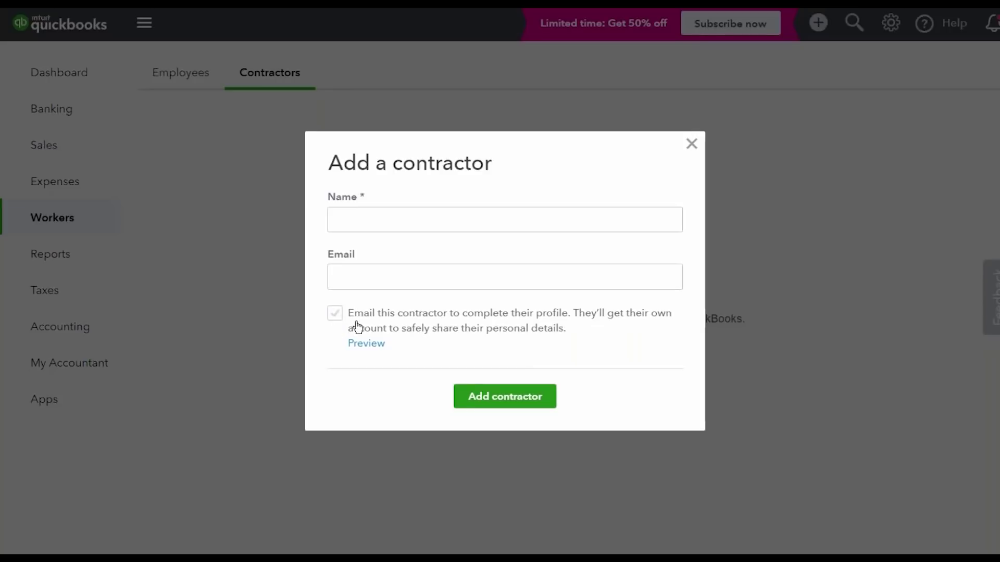
{"action": "left_click", "coordinate": [504, 407]}
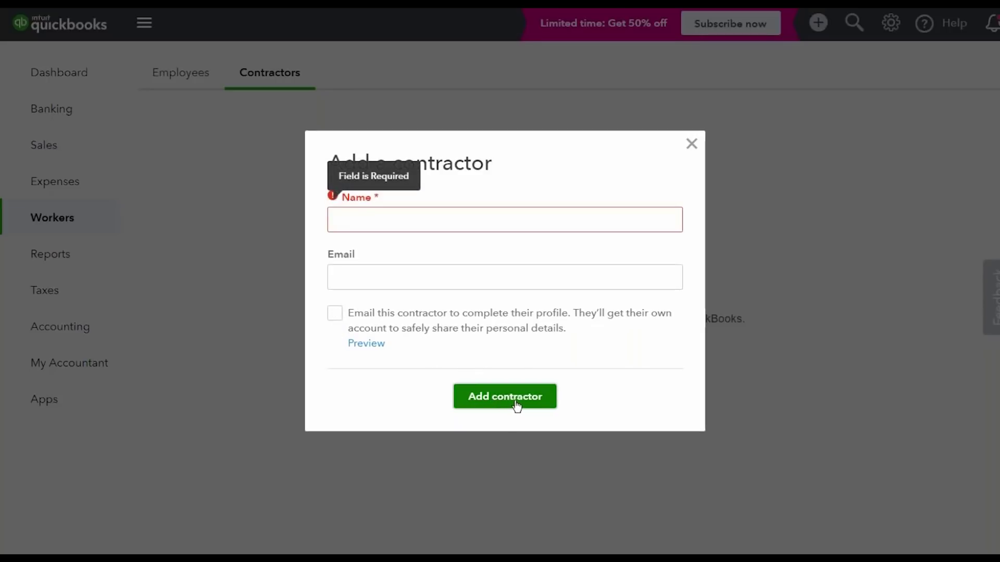
{"action": "left_click", "coordinate": [692, 145]}
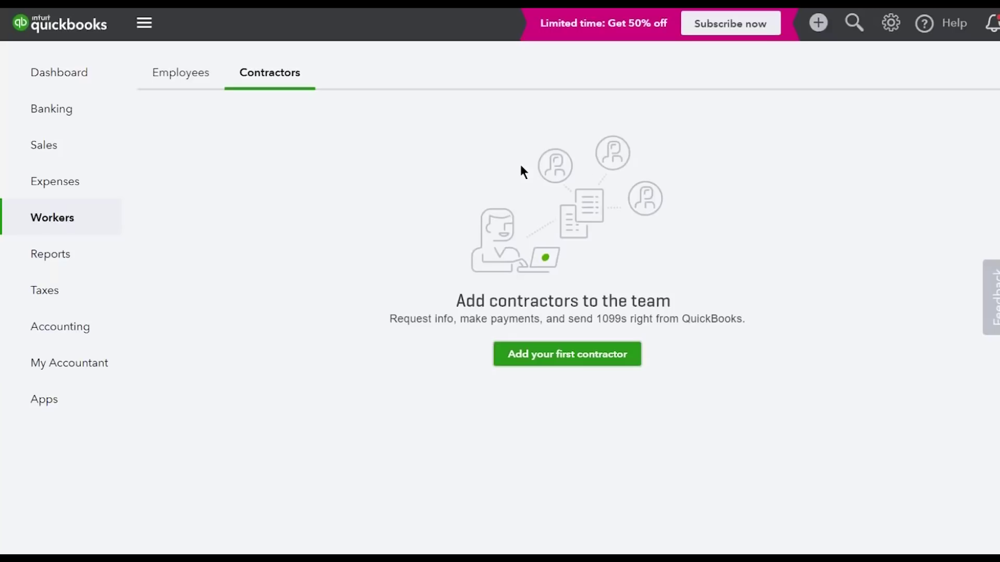
From the Workers Employees tab, launch the Get Ready for Payroll questionnaire
{"action": "mouse_move", "coordinate": [94, 179]}
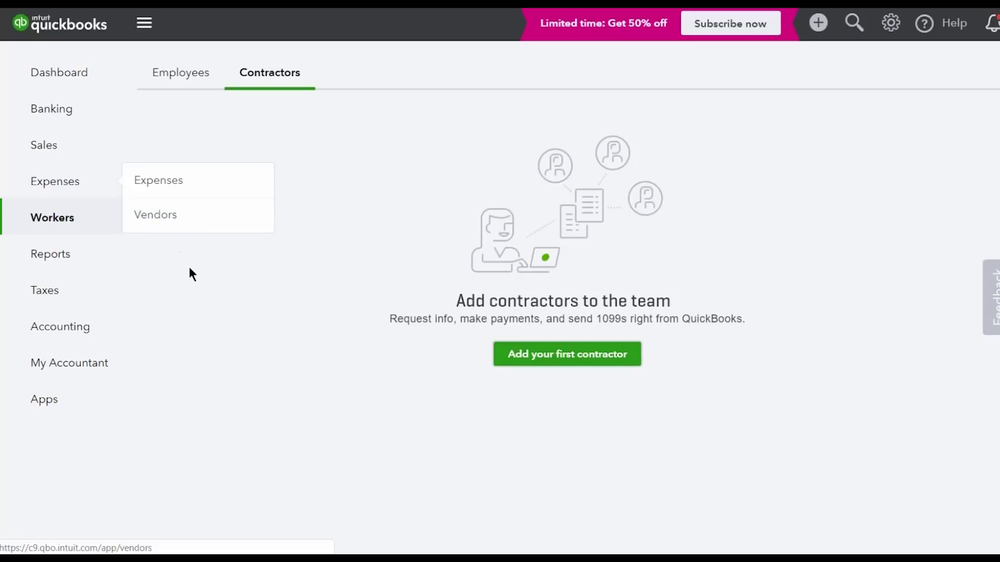
{"action": "left_click", "coordinate": [196, 83]}
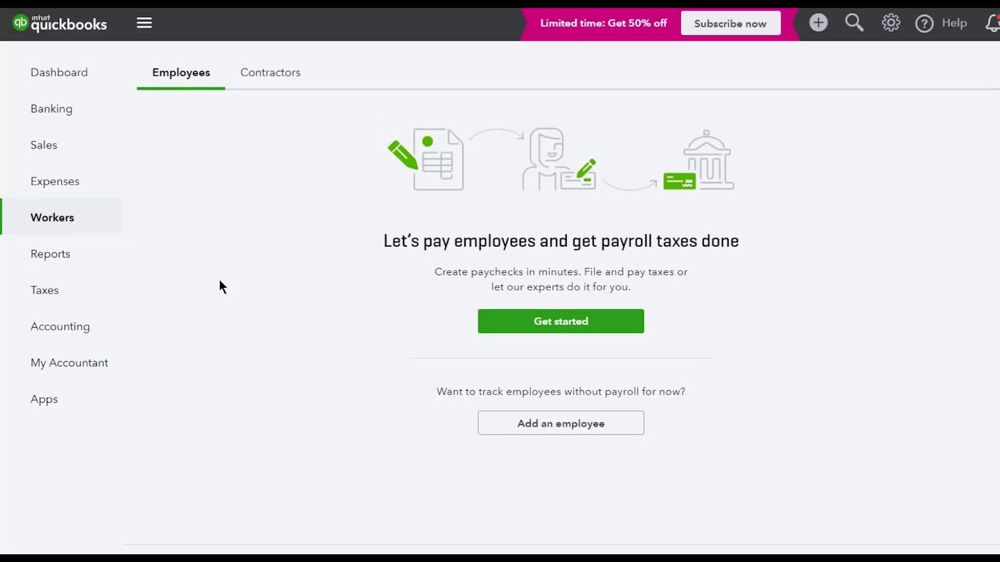
{"action": "left_click", "coordinate": [558, 329]}
Answer that employees were paid by Paychecks in 2018, before 01/01/2019, and continue
{"action": "left_click", "coordinate": [153, 163]}
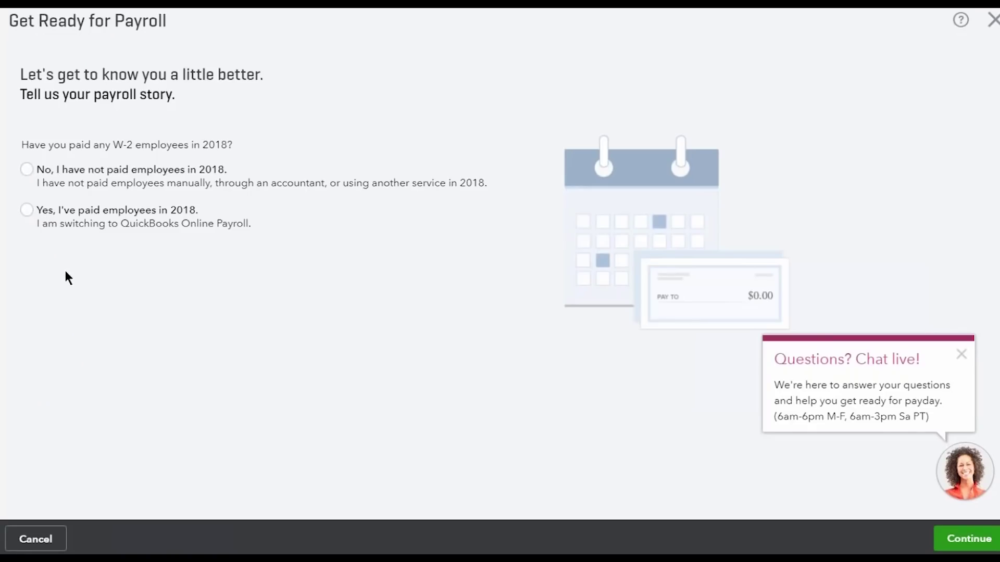
{"action": "left_click", "coordinate": [37, 214]}
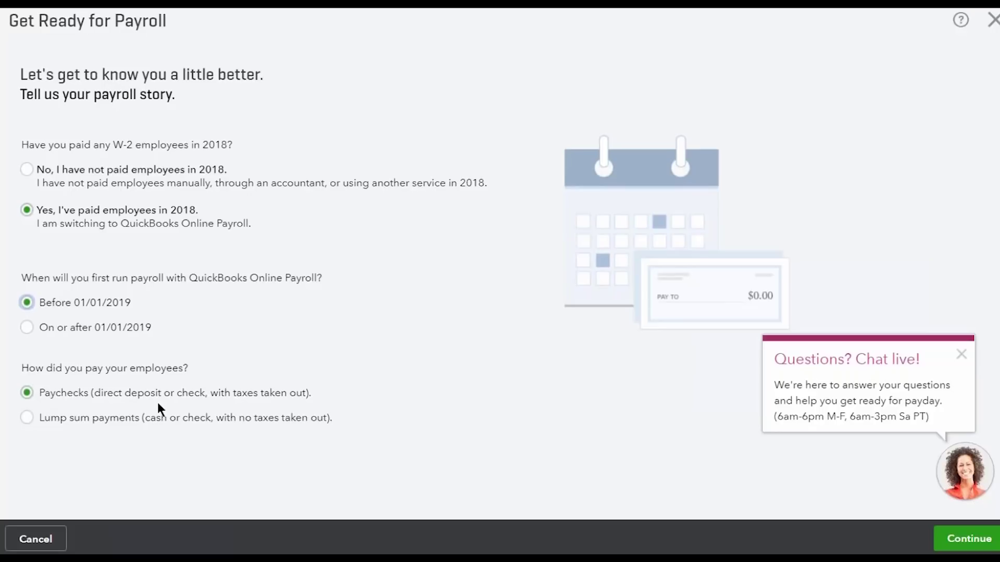
{"action": "left_click", "coordinate": [46, 419]}
{"action": "left_click", "coordinate": [31, 394]}
{"action": "left_click", "coordinate": [967, 538]}
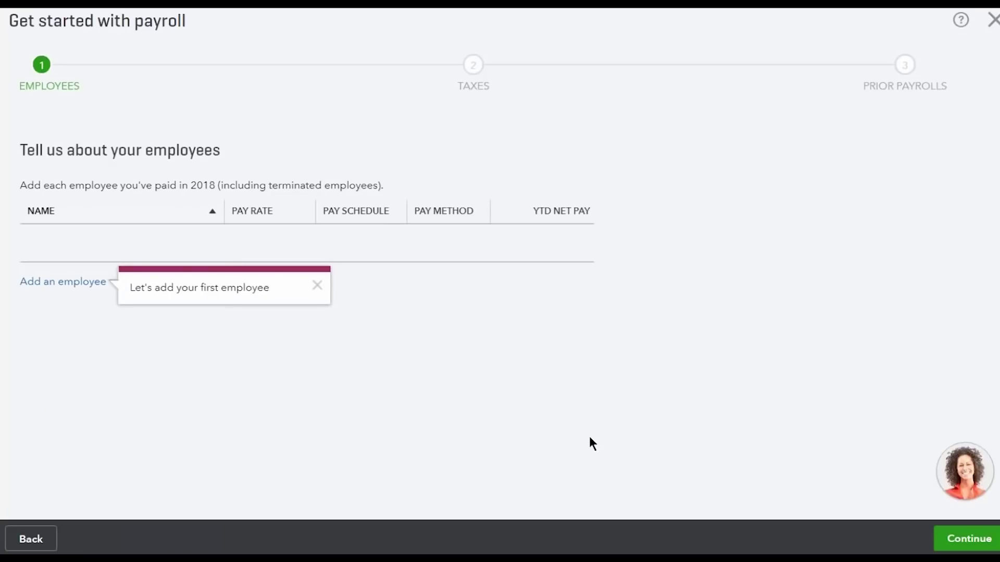
Begin adding the first employee and look over the new employee form
{"action": "left_click", "coordinate": [70, 289]}
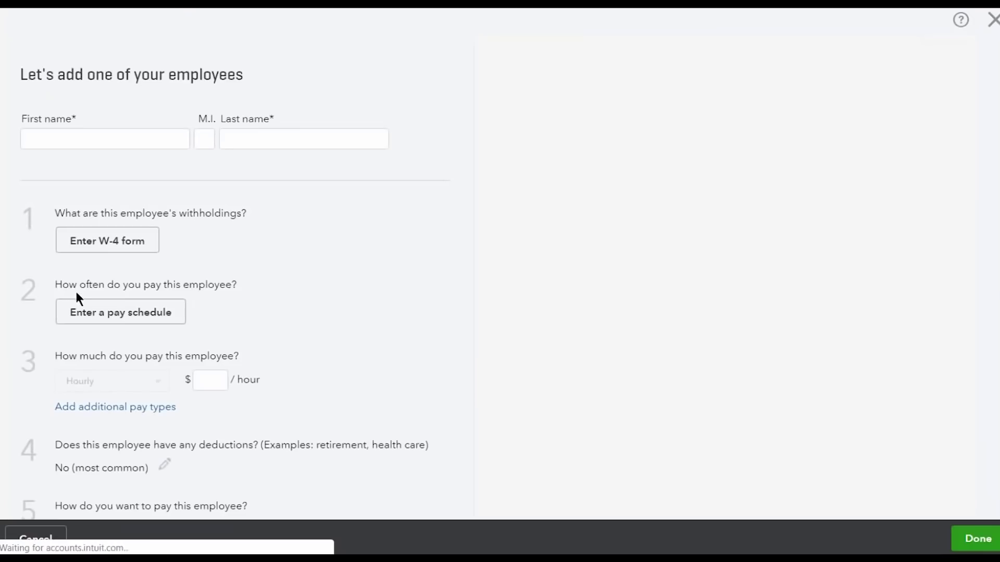
{"action": "scroll", "coordinate": [287, 354], "scroll_direction": "down", "scroll_amount": 8}
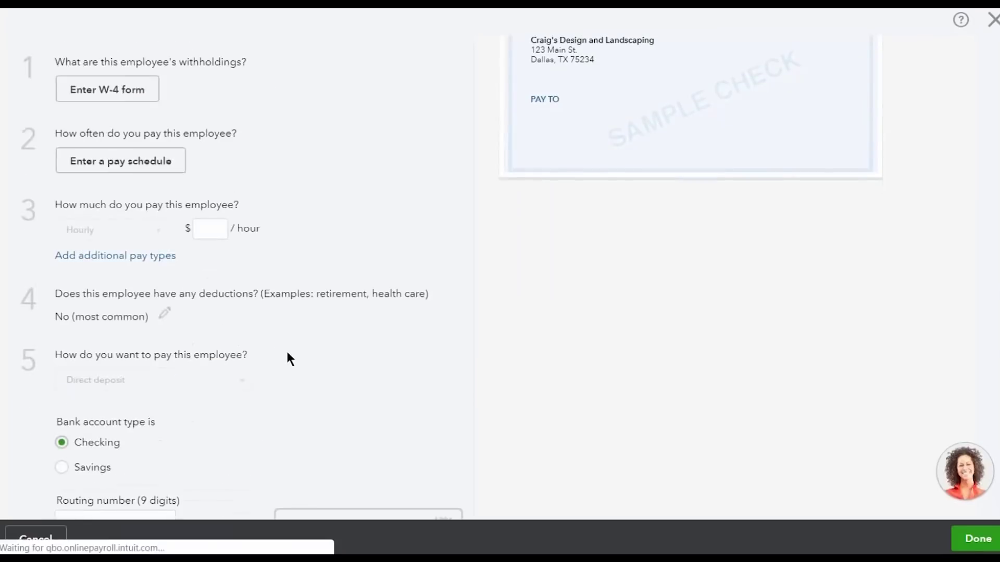
{"action": "scroll", "coordinate": [287, 354], "scroll_direction": "down", "scroll_amount": 1}
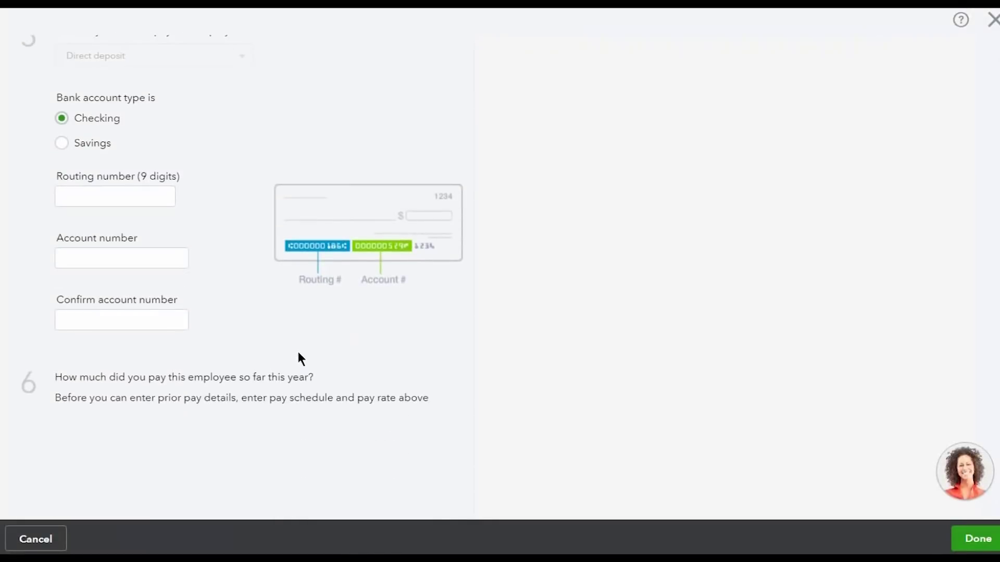
{"action": "scroll", "coordinate": [298, 356], "scroll_direction": "up", "scroll_amount": 9}
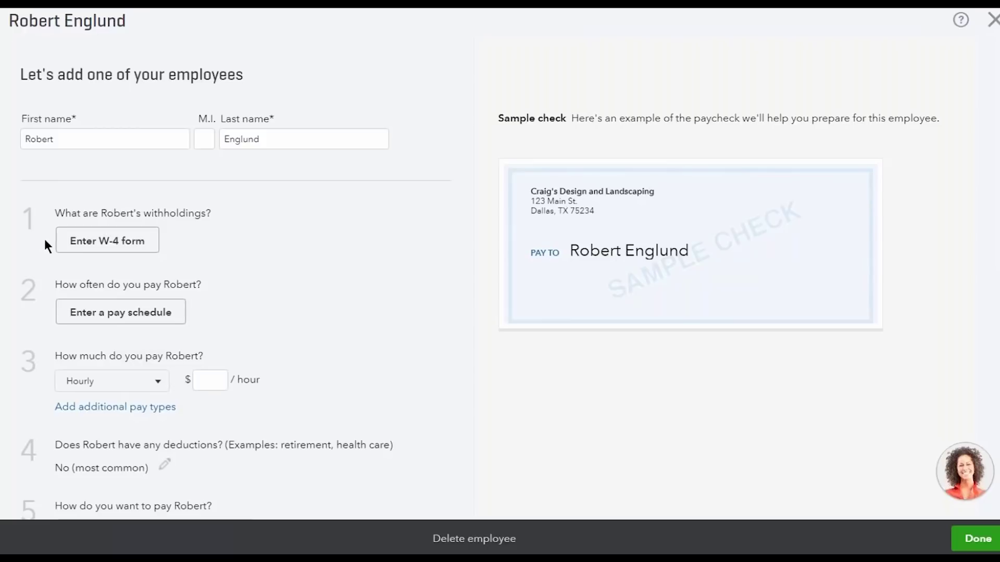
Fill the W-4 with the employee's street address, city, ZIP and Social Security number, and save
{"action": "left_click", "coordinate": [105, 252]}
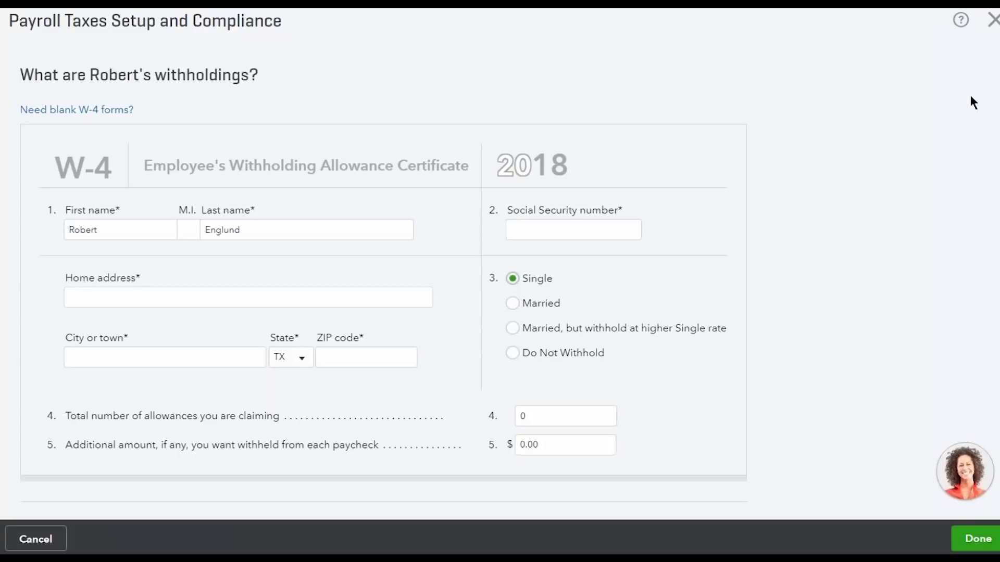
{"action": "type", "text": "Dallas"}
{"action": "key", "text": "Tab"}
{"action": "key", "text": "Tab"}
{"action": "type", "text": "75234"}
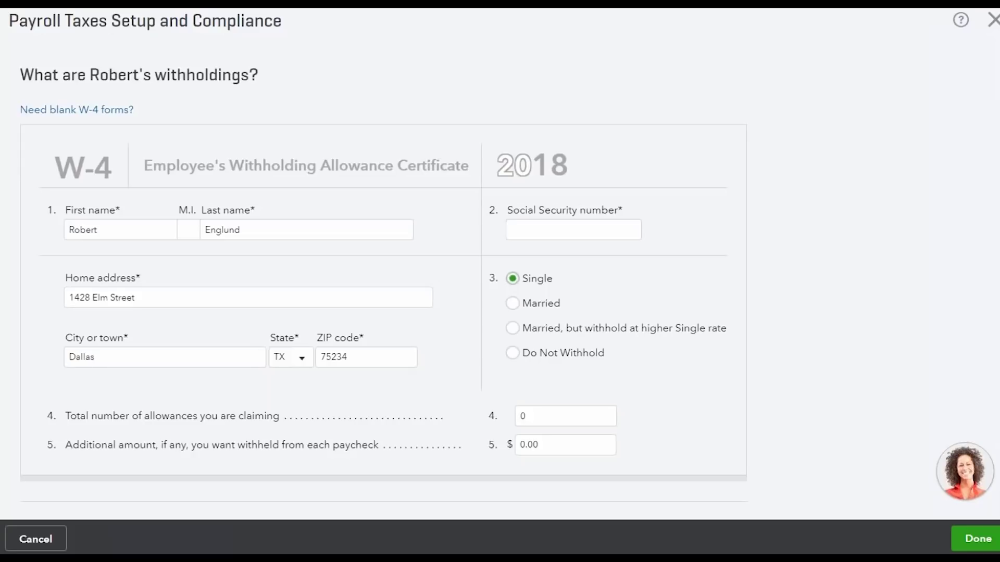
{"action": "scroll", "coordinate": [518, 462], "scroll_direction": "down", "scroll_amount": 2}
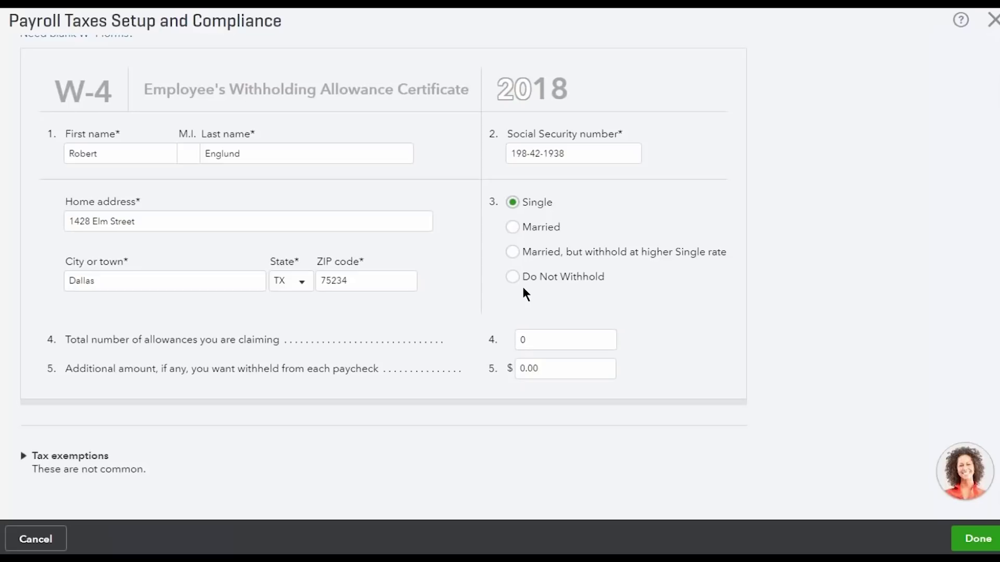
{"action": "left_click", "coordinate": [24, 457]}
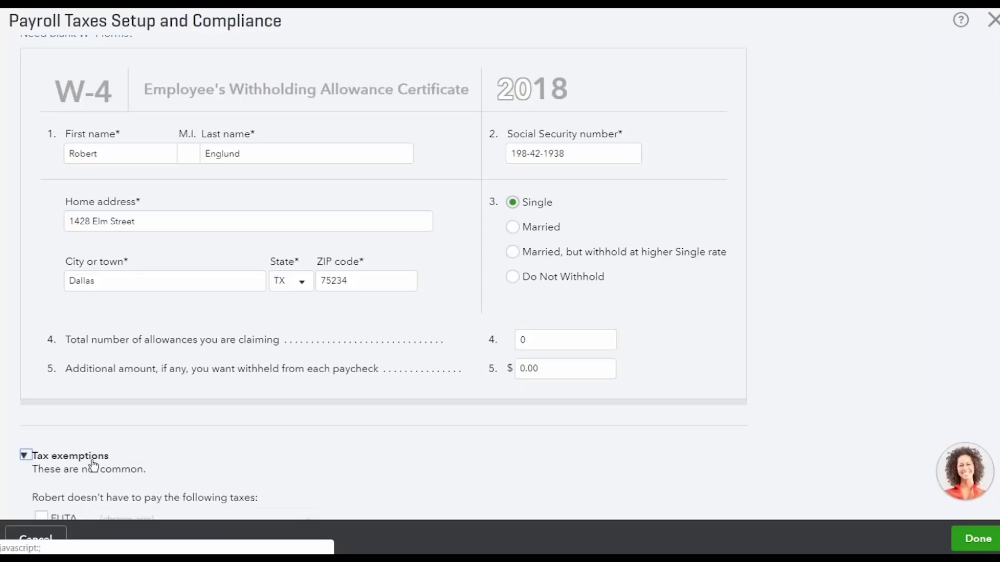
{"action": "scroll", "coordinate": [104, 463], "scroll_direction": "down", "scroll_amount": 2}
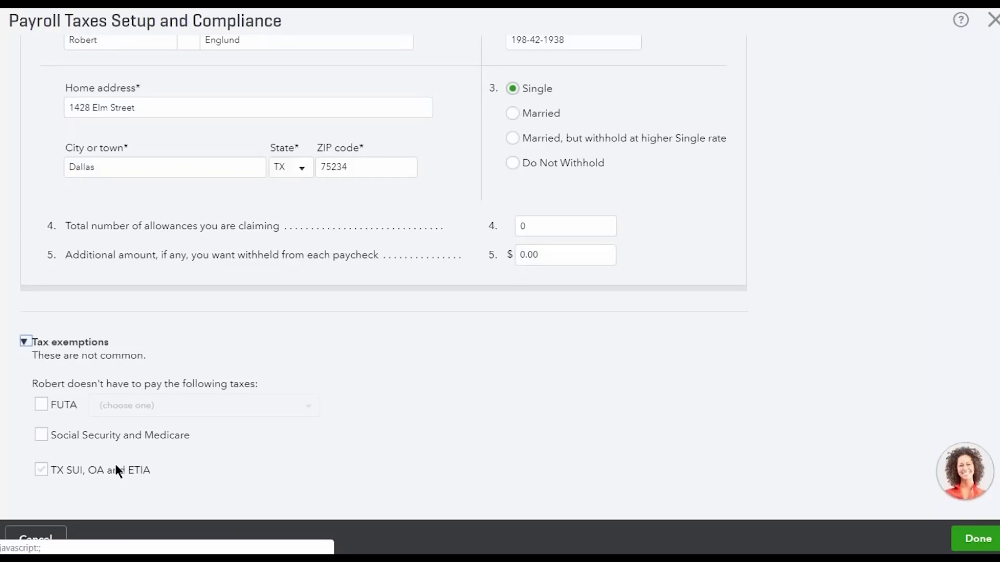
{"action": "left_click", "coordinate": [977, 538]}
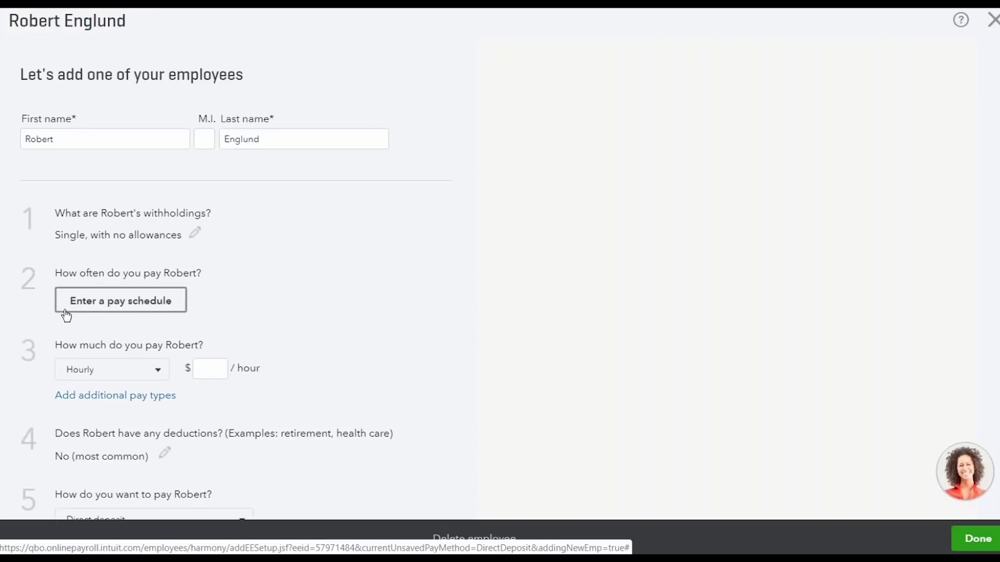
Bring up the pay schedule form proposing Every Week with next payday 10/19/2018
{"action": "left_click", "coordinate": [181, 316]}
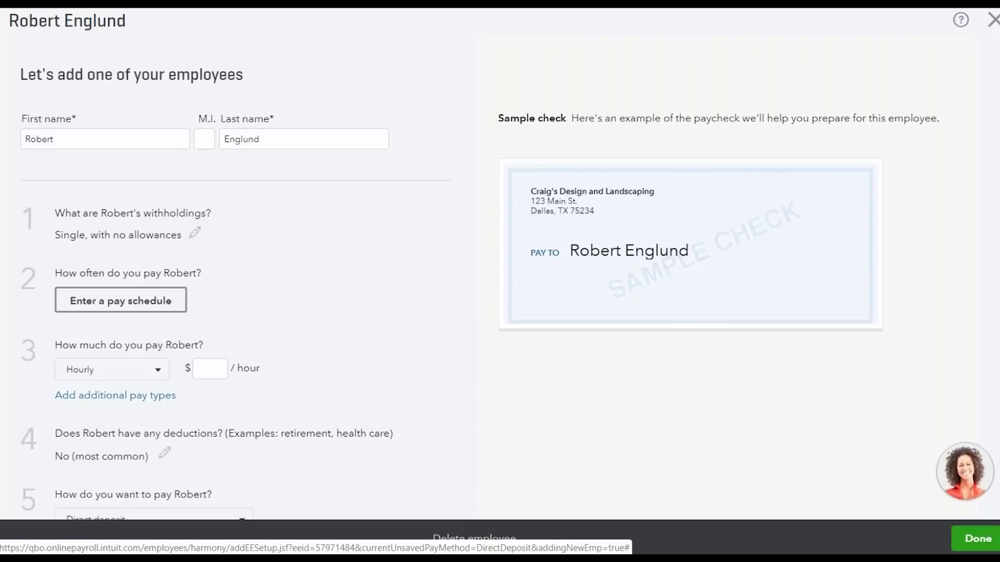
{"action": "left_click", "coordinate": [121, 300]}
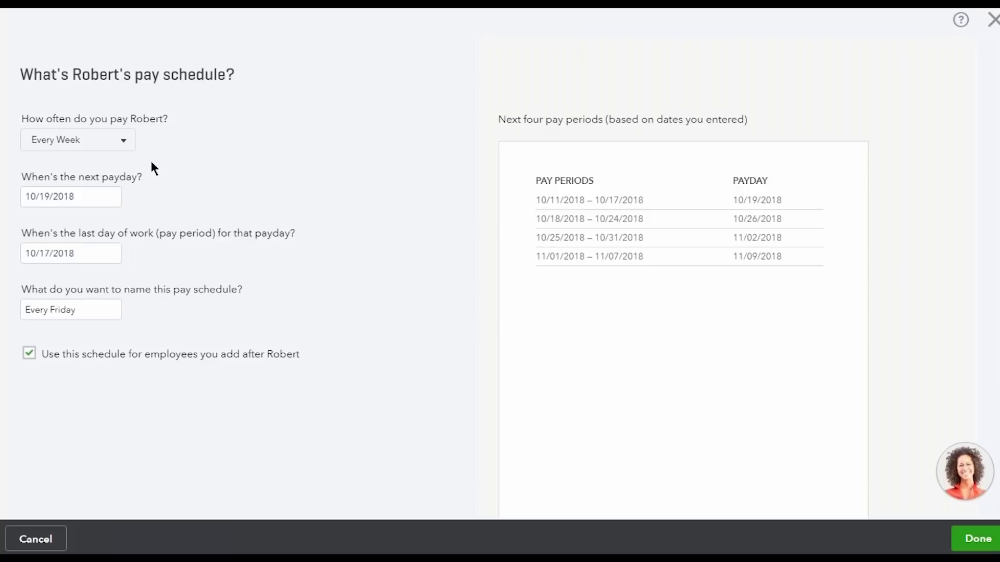
Set pay frequency to Every Week, next payday 10/19/2018, and save the Every Friday schedule
{"action": "left_click", "coordinate": [125, 149]}
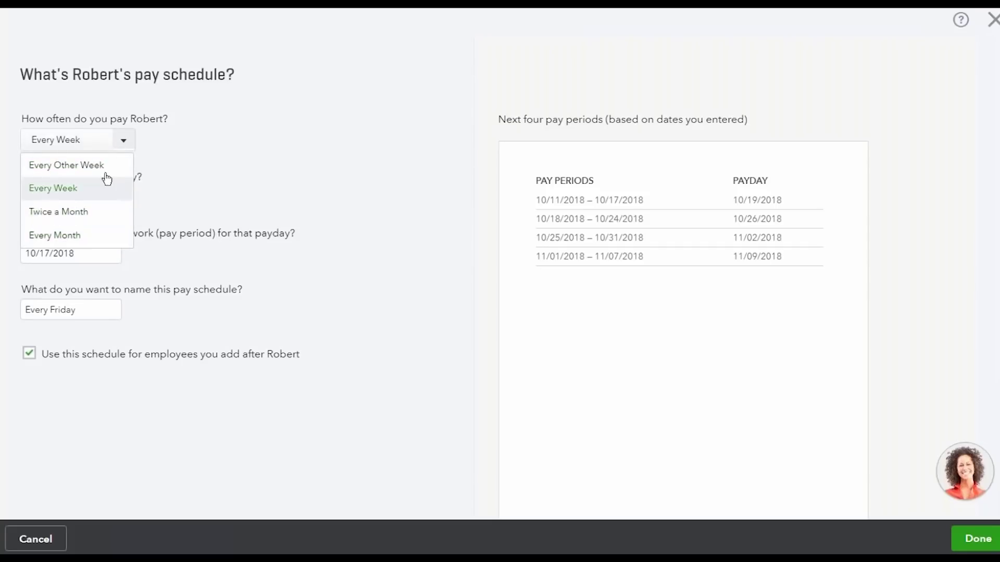
{"action": "left_click", "coordinate": [111, 427]}
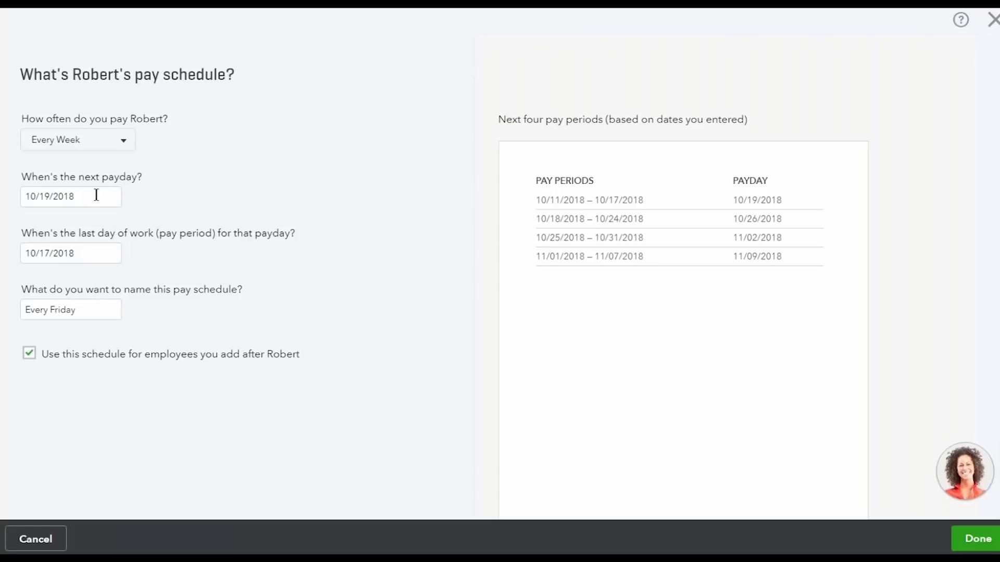
{"action": "left_click", "coordinate": [107, 148]}
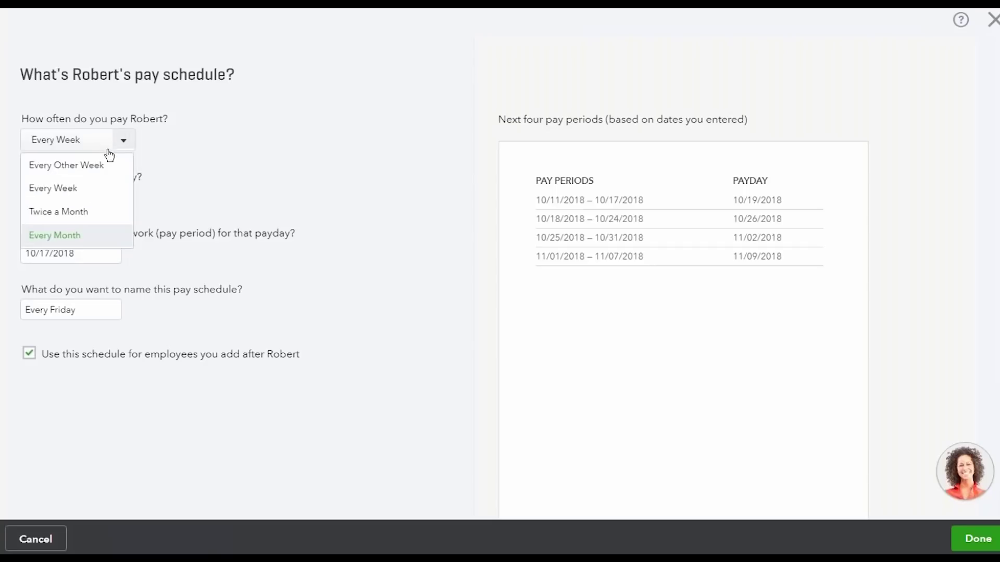
{"action": "left_click", "coordinate": [101, 214]}
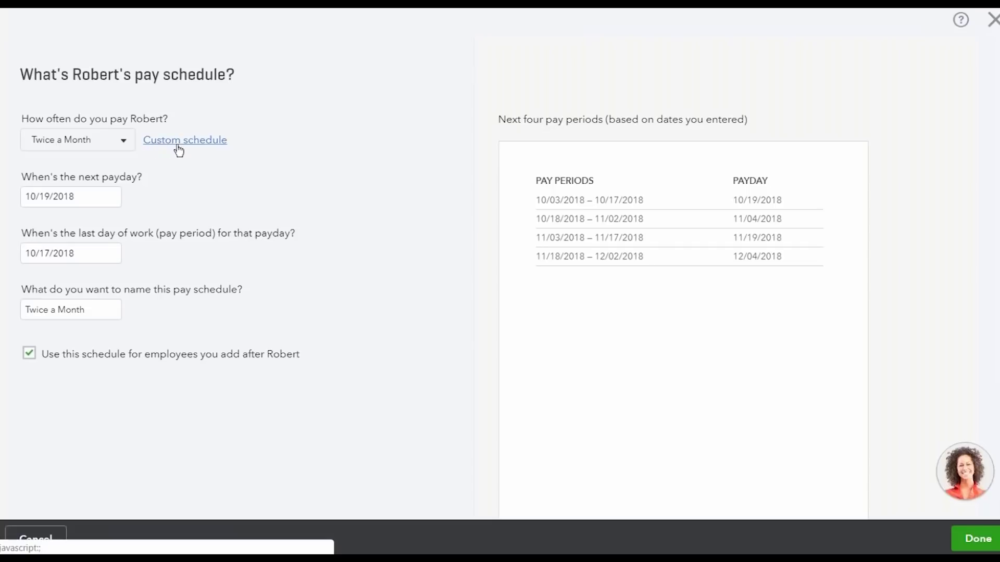
{"action": "left_click", "coordinate": [202, 147]}
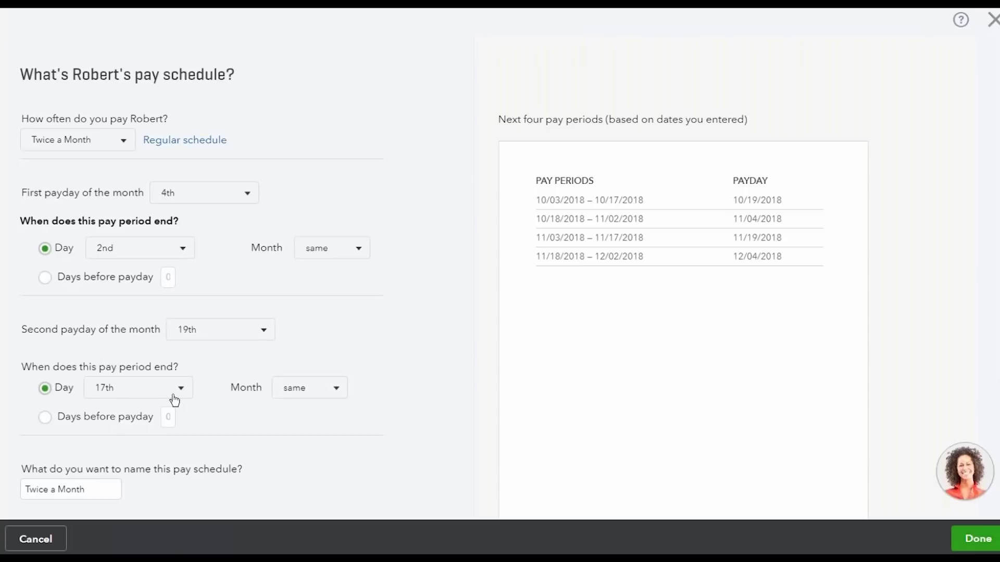
{"action": "left_click", "coordinate": [123, 141]}
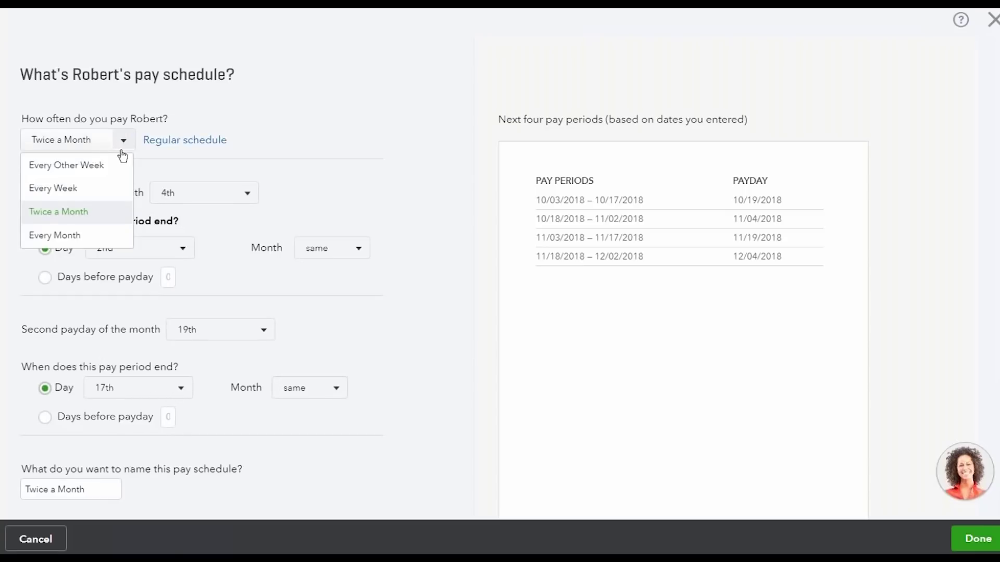
{"action": "left_click", "coordinate": [111, 187]}
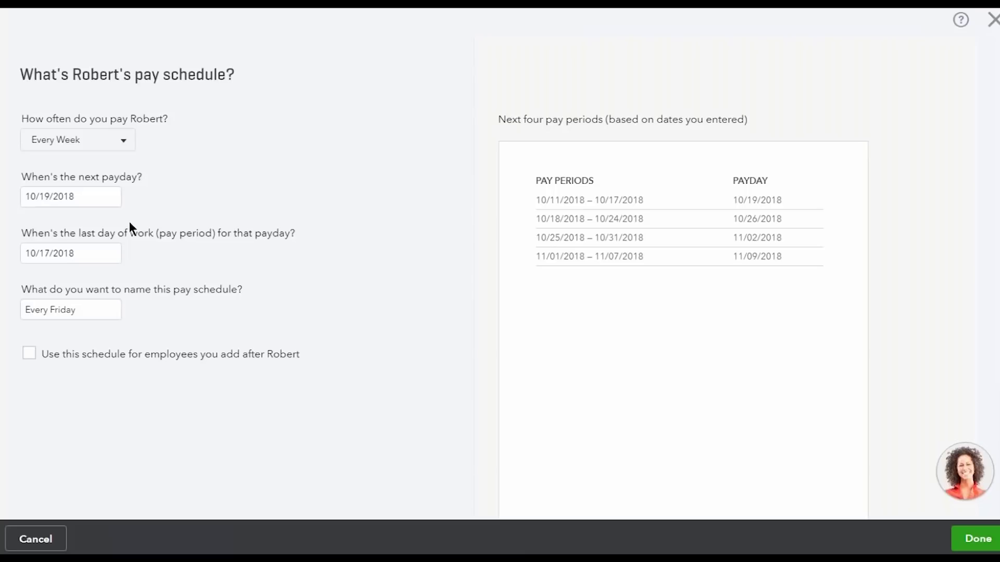
{"action": "left_click", "coordinate": [78, 202]}
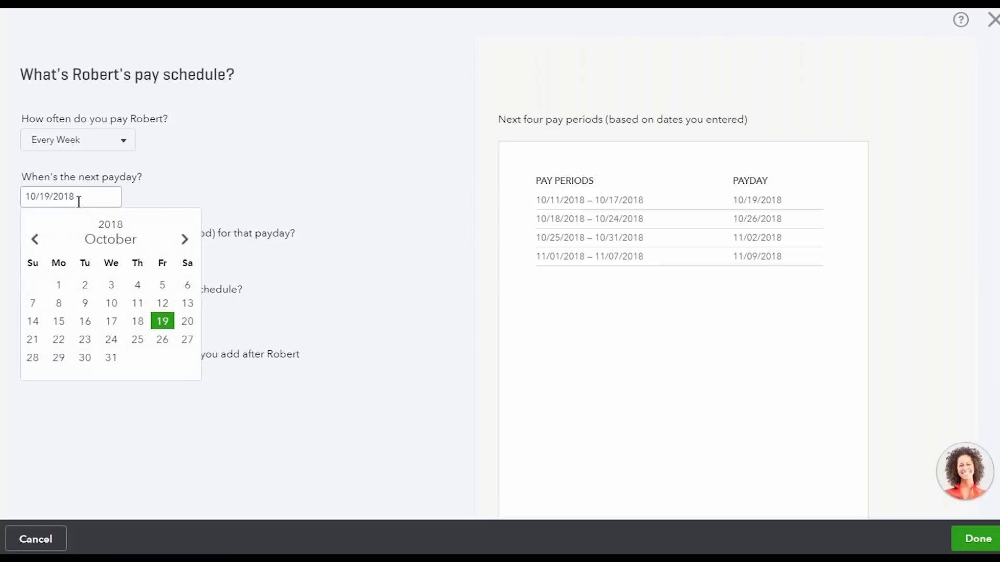
{"action": "left_click", "coordinate": [186, 168]}
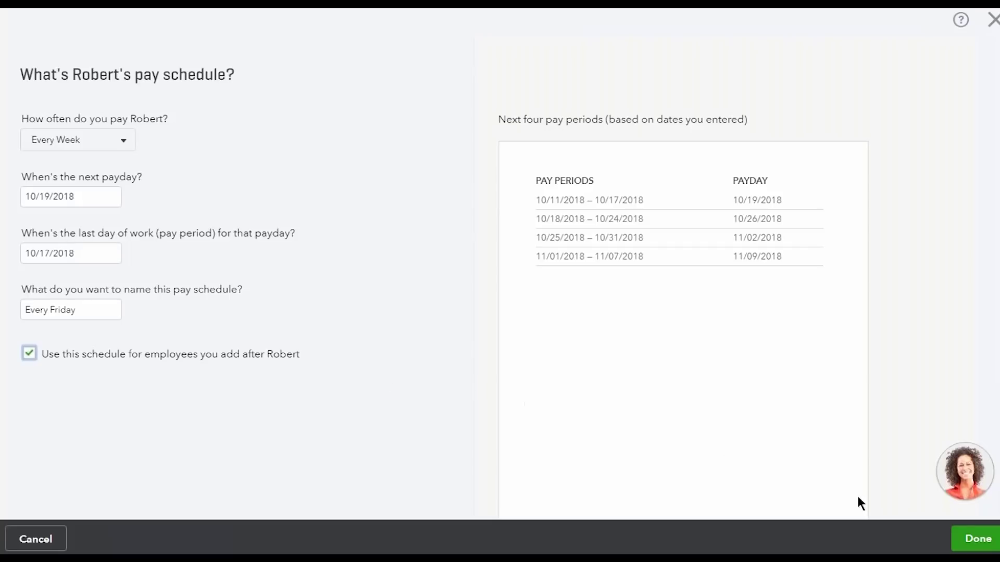
{"action": "left_click", "coordinate": [949, 536]}
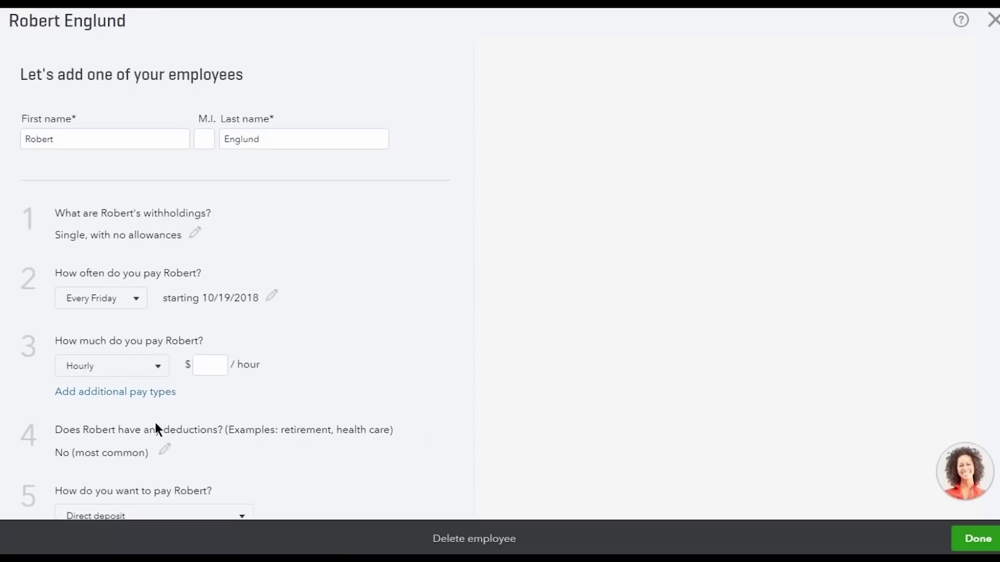
After trying Salary and Commission Only, set the pay type to Hourly at $20.00
{"action": "left_click", "coordinate": [156, 375]}
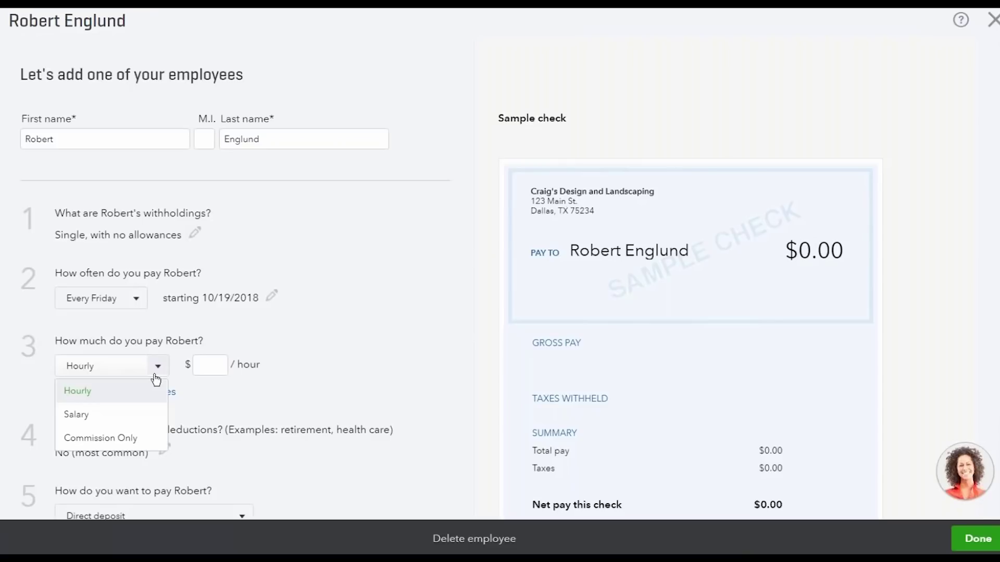
{"action": "left_click", "coordinate": [152, 415]}
{"action": "left_click", "coordinate": [315, 368]}
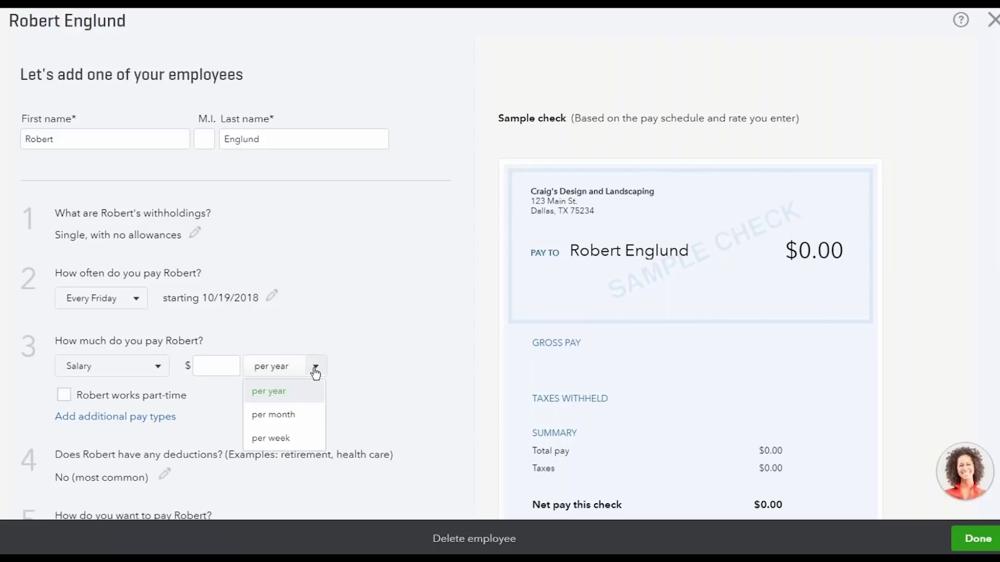
{"action": "left_click", "coordinate": [357, 378]}
{"action": "left_click", "coordinate": [142, 376]}
{"action": "left_click", "coordinate": [130, 438]}
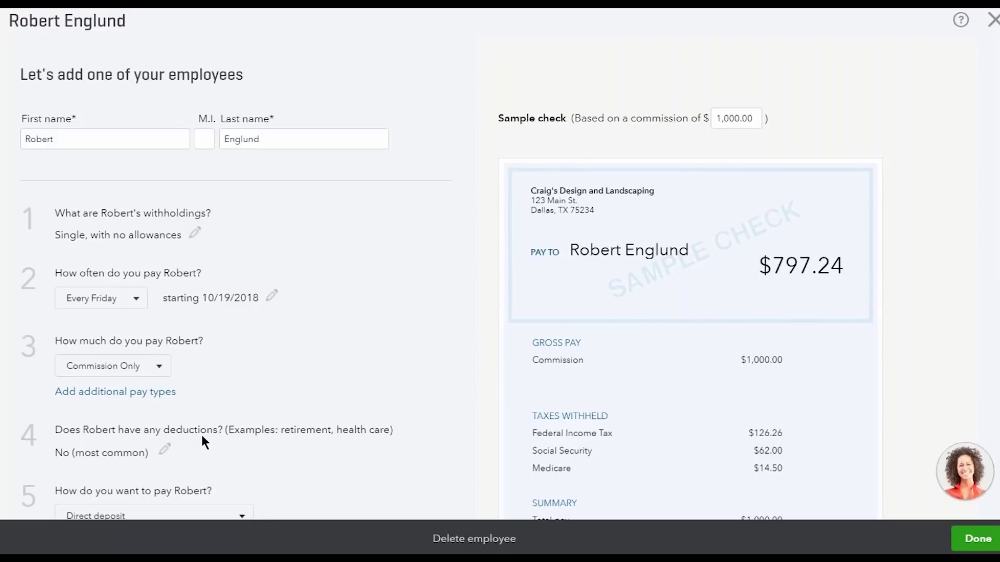
{"action": "left_click", "coordinate": [163, 375]}
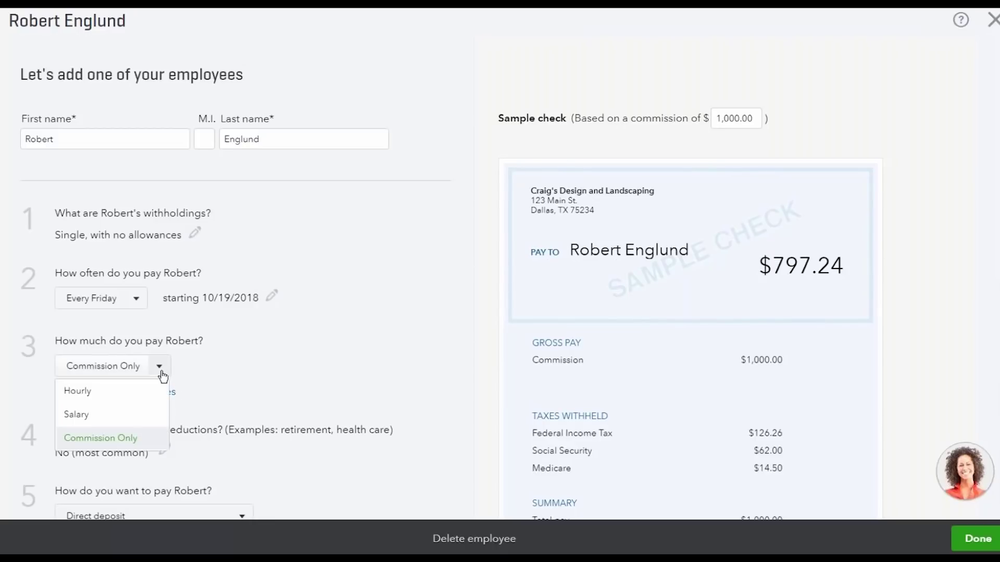
{"action": "left_click", "coordinate": [153, 392]}
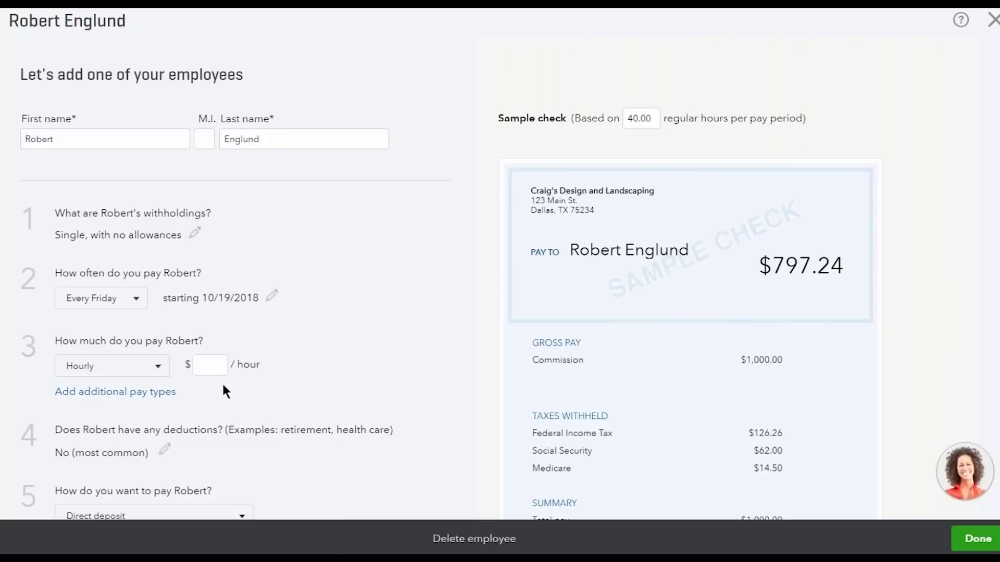
{"action": "left_click", "coordinate": [210, 365]}
{"action": "type", "text": "20"}
{"action": "key", "text": "Tab"}
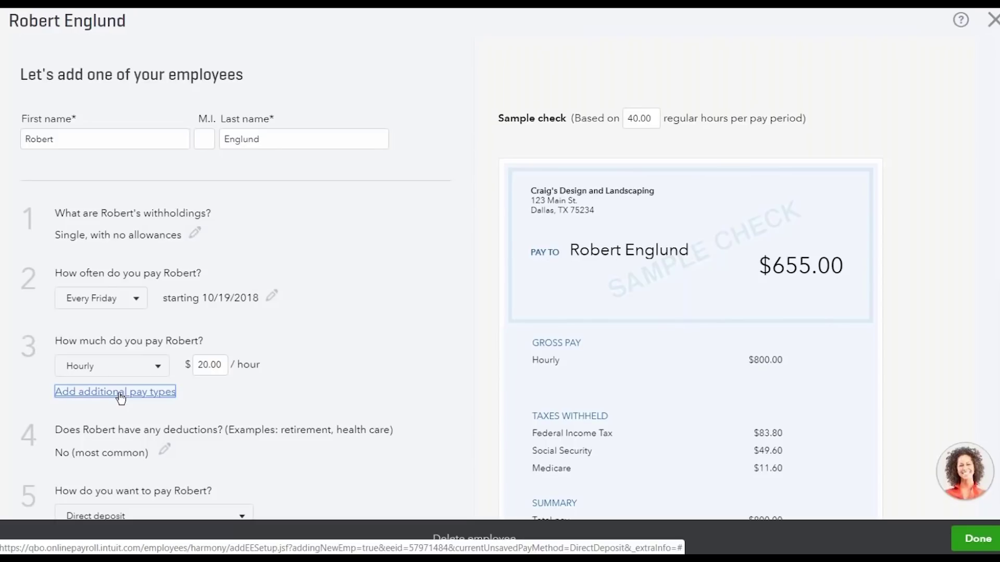
Add a second hourly pay rate of $25.00 per hour
{"action": "left_click", "coordinate": [121, 396]}
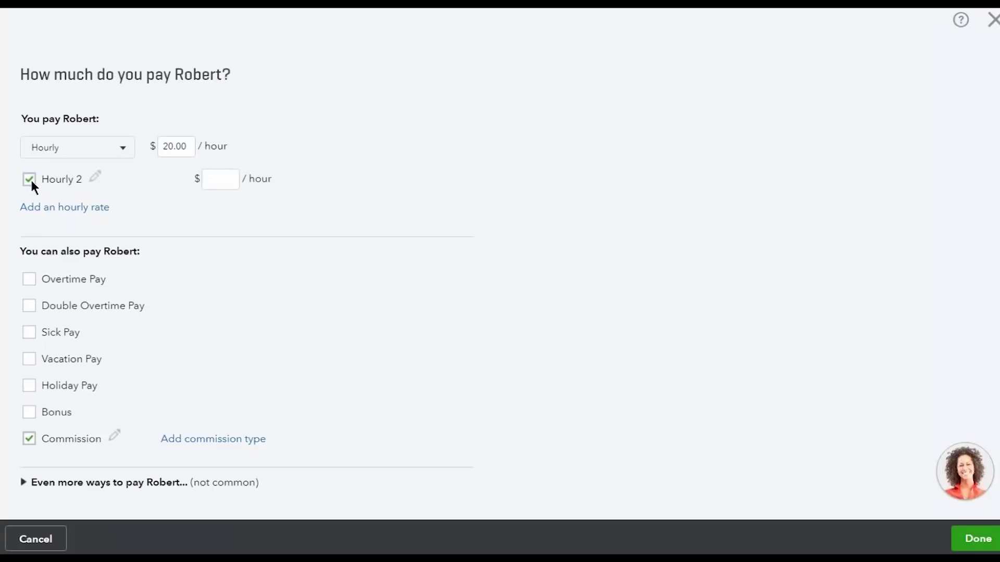
{"action": "left_click", "coordinate": [209, 187]}
{"action": "type", "text": "25"}
{"action": "key", "text": "Tab"}
Rename the Hourly 2 rate to Gardening and reveal the less common pay options
{"action": "left_click", "coordinate": [98, 182]}
{"action": "type", "text": "Gardening"}
{"action": "key", "text": "Return"}
{"action": "scroll", "coordinate": [37, 409], "scroll_direction": "down", "scroll_amount": 2}
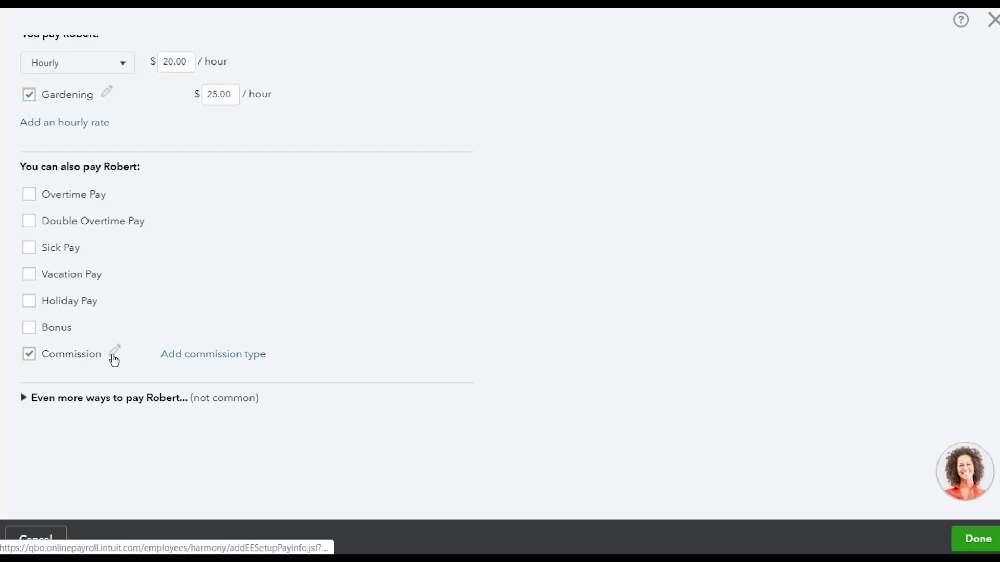
{"action": "left_click", "coordinate": [23, 400]}
{"action": "scroll", "coordinate": [109, 436], "scroll_direction": "down", "scroll_amount": 7}
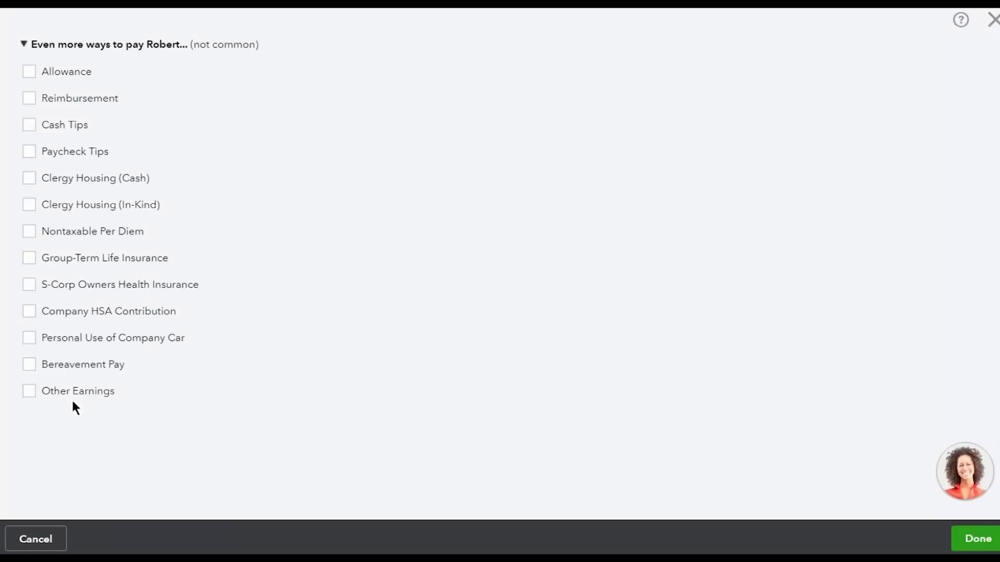
Turn Other Earnings on, try renaming it, then switch it back off
{"action": "left_click", "coordinate": [29, 392]}
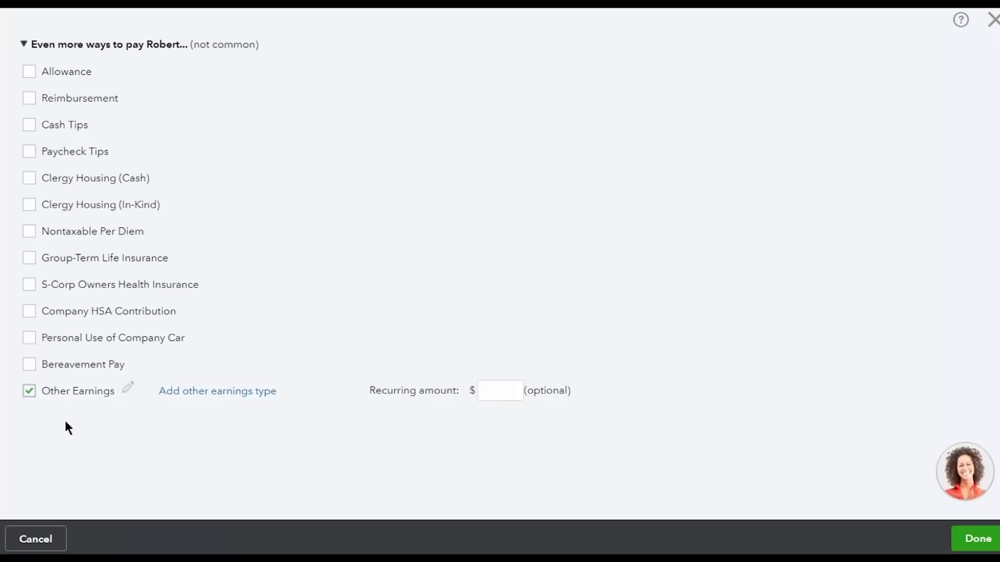
{"action": "left_click", "coordinate": [129, 391]}
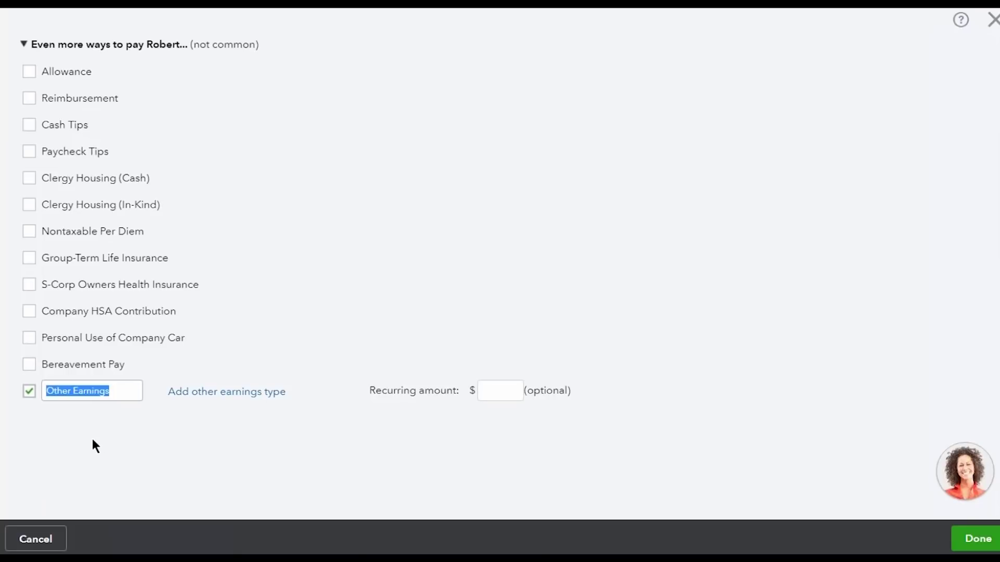
{"action": "left_click", "coordinate": [28, 392]}
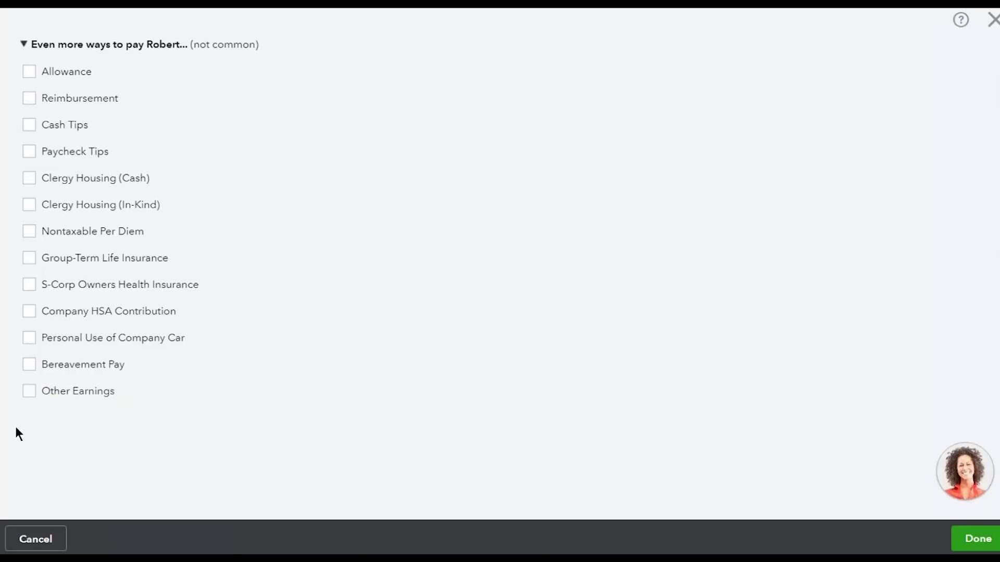
{"action": "scroll", "coordinate": [17, 433], "scroll_direction": "up", "scroll_amount": 8}
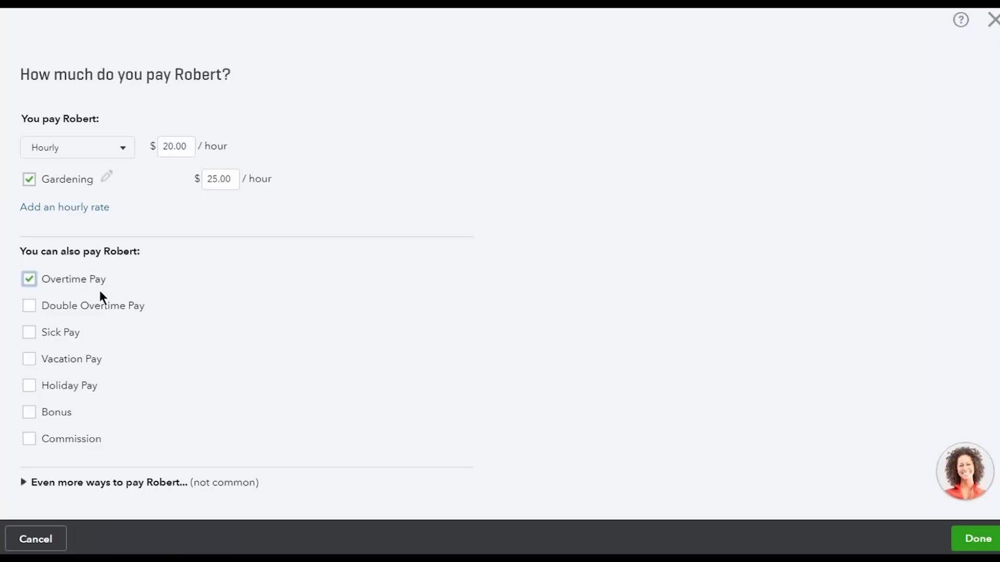
Leave only Vacation Pay ticked for the employee, with Sick Pay switched back off
{"action": "left_click", "coordinate": [32, 336]}
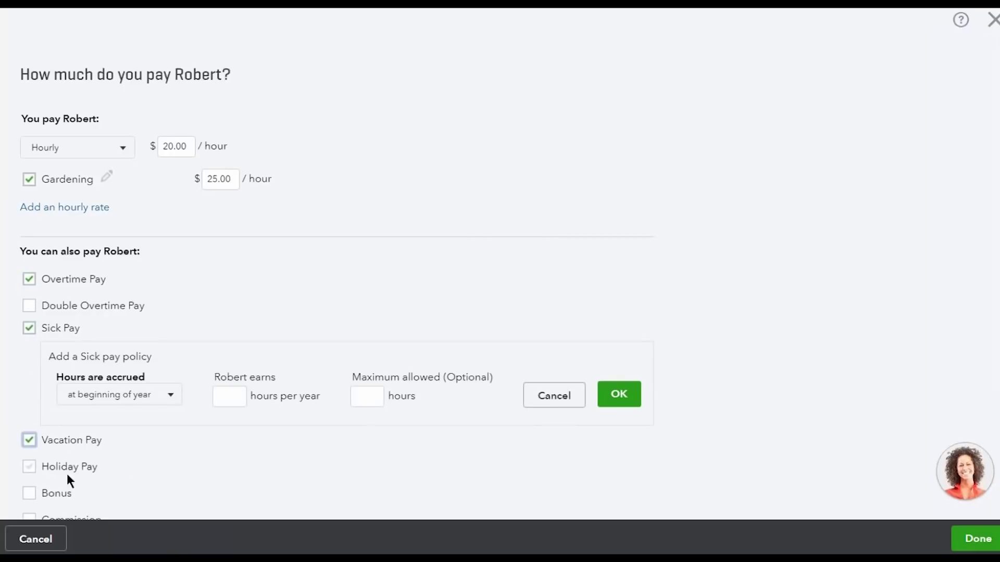
{"action": "scroll", "coordinate": [135, 448], "scroll_direction": "down", "scroll_amount": 2}
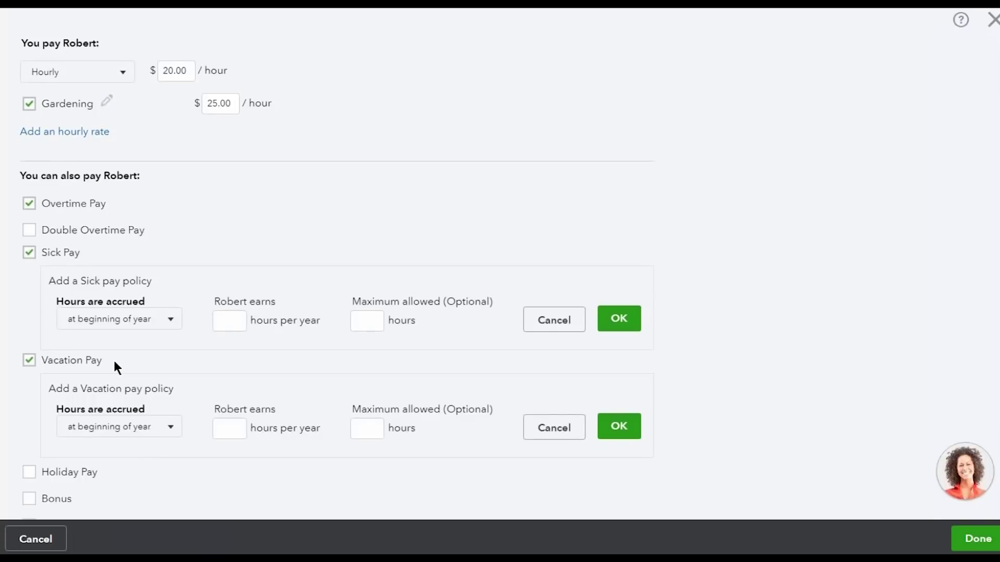
{"action": "left_click", "coordinate": [28, 253]}
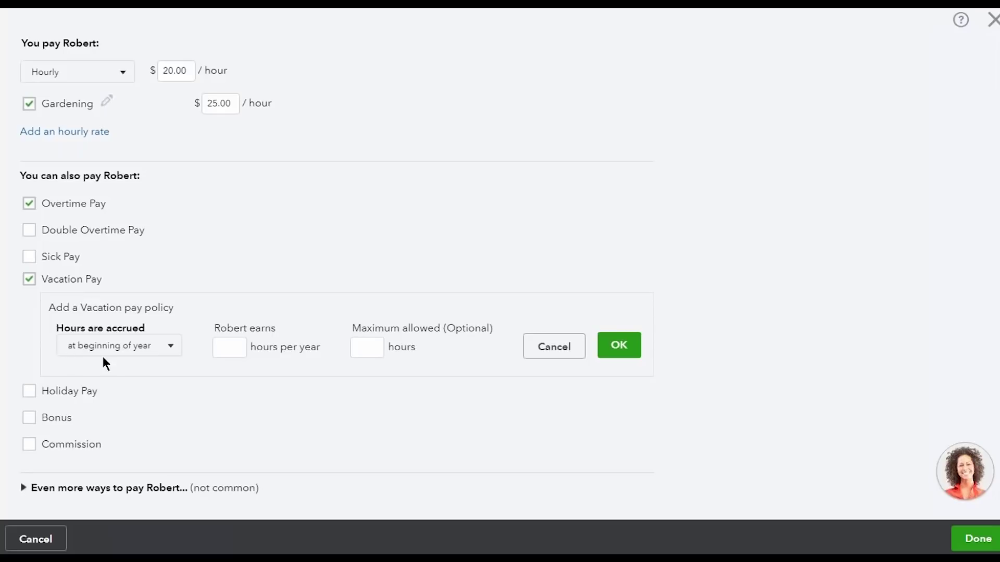
Set vacation to accrue at the beginning of the year: 80 hours yearly, 80-hour maximum
{"action": "left_click", "coordinate": [165, 353]}
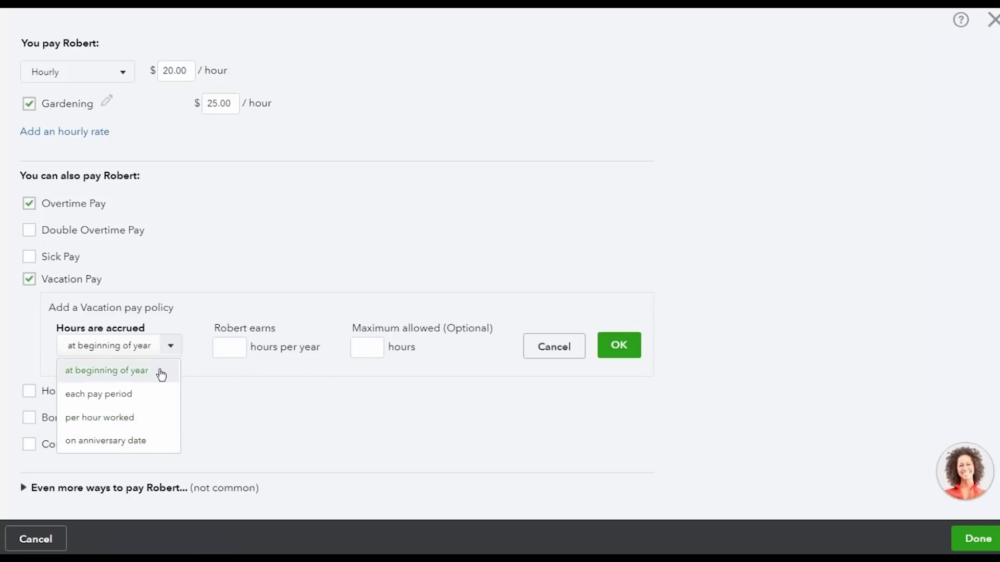
{"action": "left_click", "coordinate": [162, 424]}
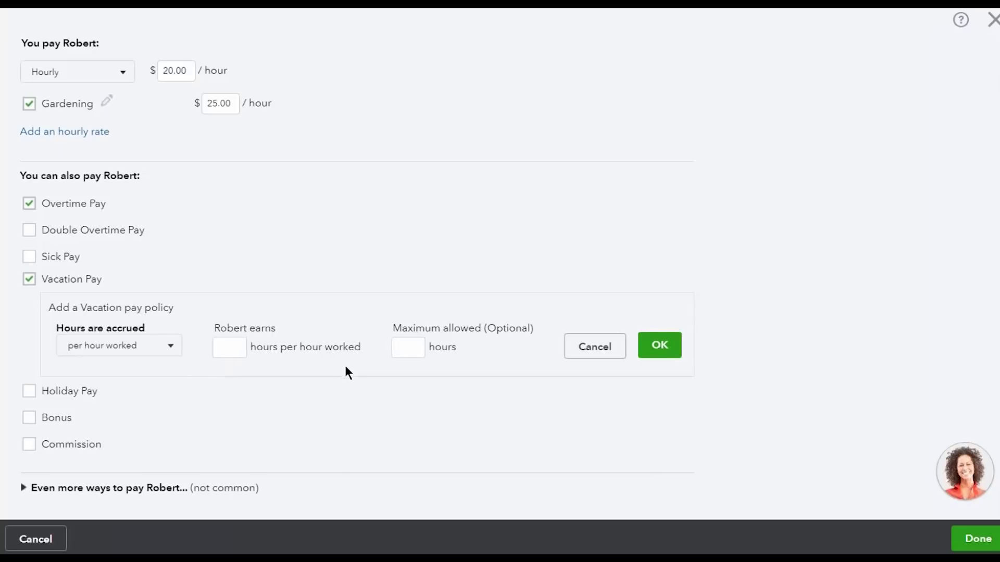
{"action": "left_click", "coordinate": [146, 346]}
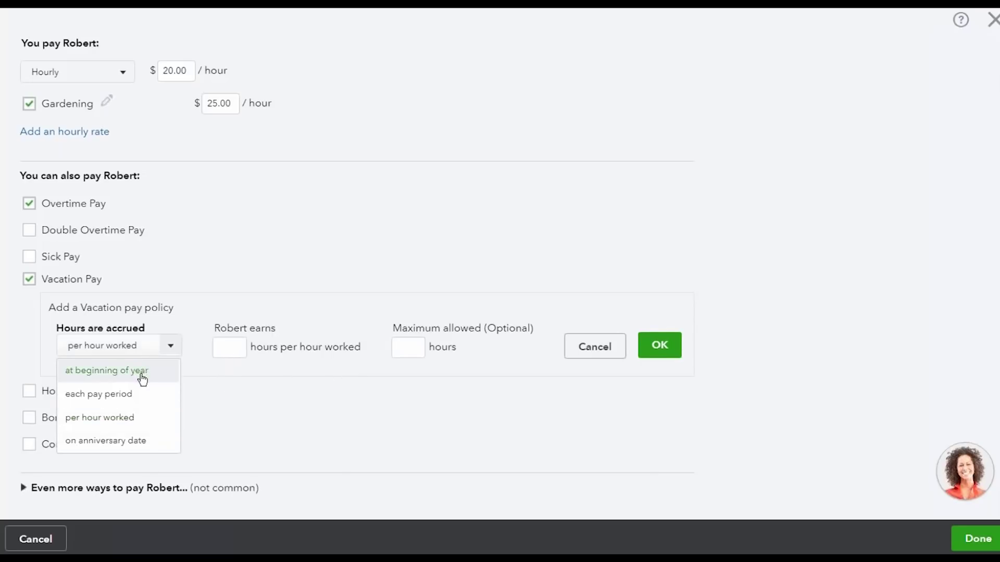
{"action": "left_click", "coordinate": [142, 373]}
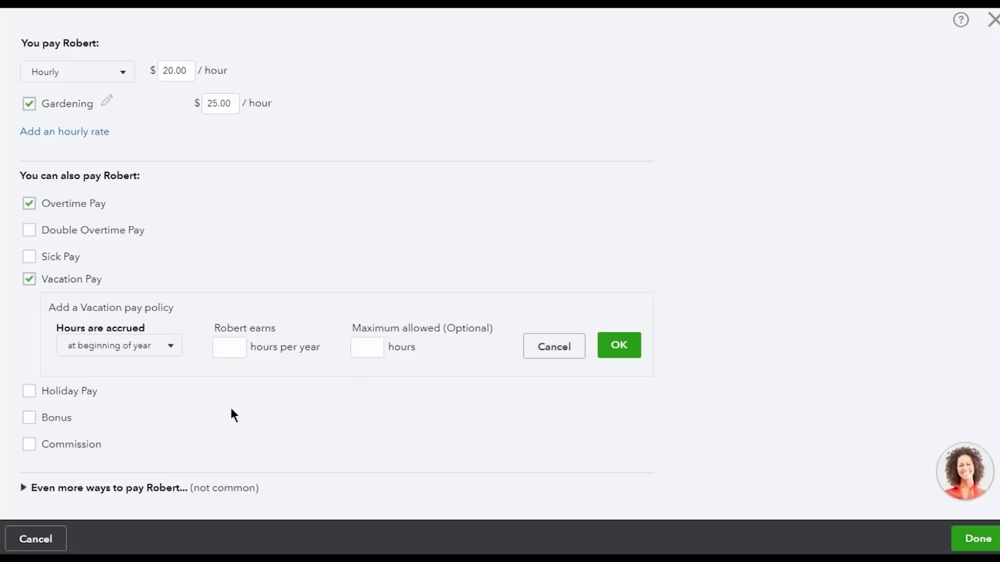
{"action": "left_click", "coordinate": [236, 354]}
{"action": "type", "text": "80"}
{"action": "left_click", "coordinate": [370, 346]}
{"action": "type", "text": "80"}
{"action": "key", "text": "Tab"}
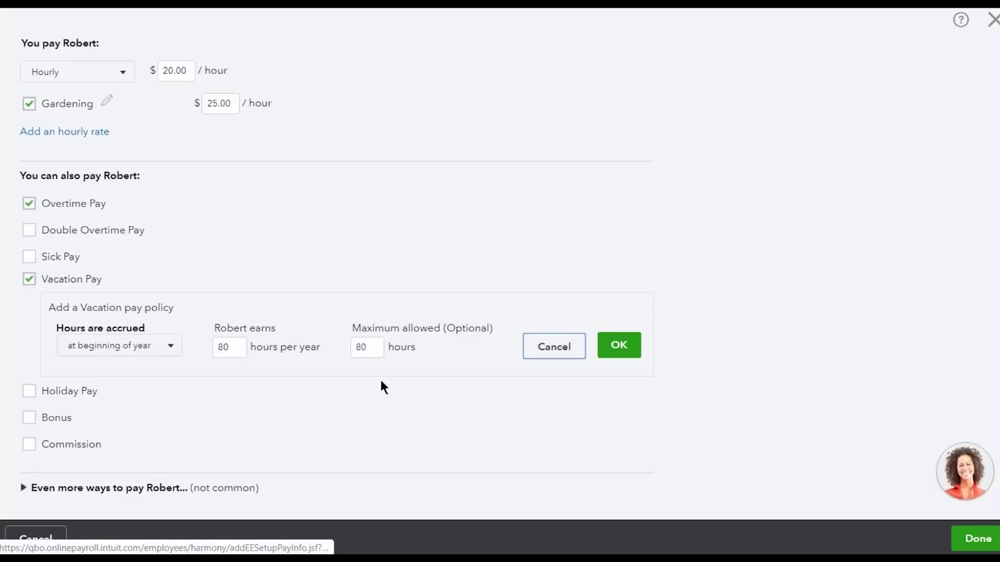
{"action": "key", "text": "Tab"}
{"action": "key", "text": "Return"}
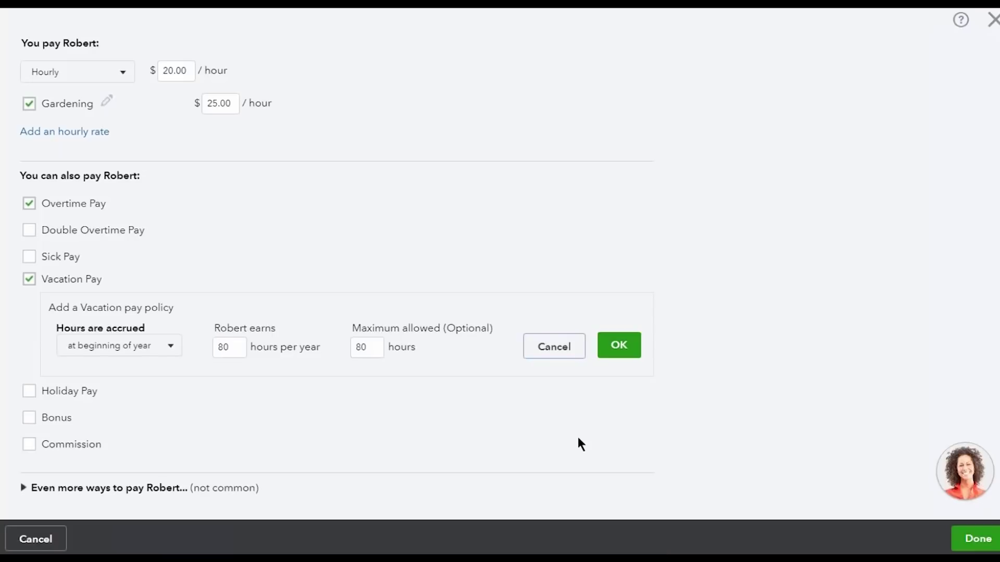
Enter a 40.00-hour current vacation balance, add Holiday Pay, and save the pay types
{"action": "left_click", "coordinate": [490, 307]}
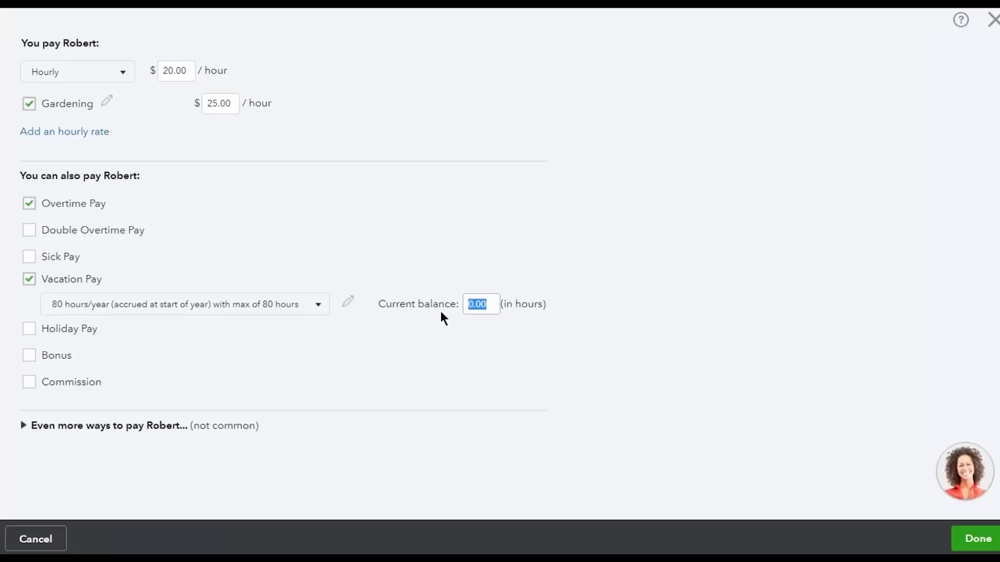
{"action": "type", "text": "40"}
{"action": "left_click", "coordinate": [442, 325]}
{"action": "left_click", "coordinate": [56, 330]}
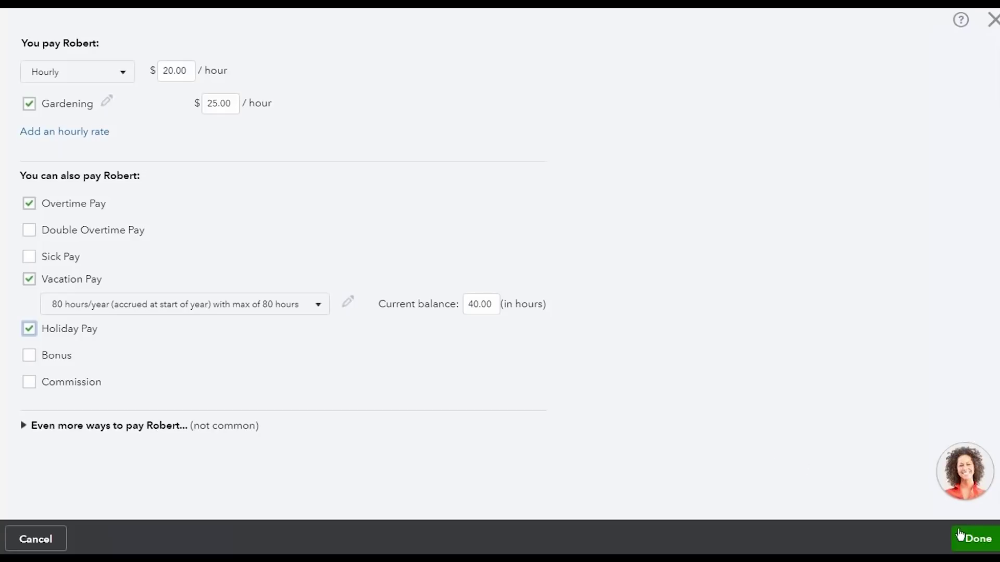
{"action": "left_click", "coordinate": [976, 538]}
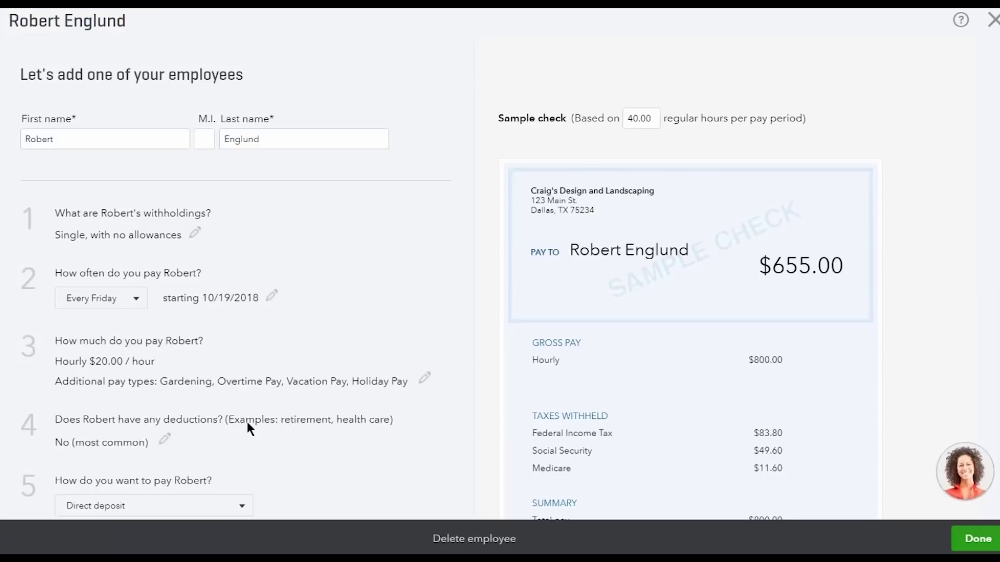
Open the employee's deductions and contributions for editing from the setup summary
{"action": "left_click", "coordinate": [162, 440]}
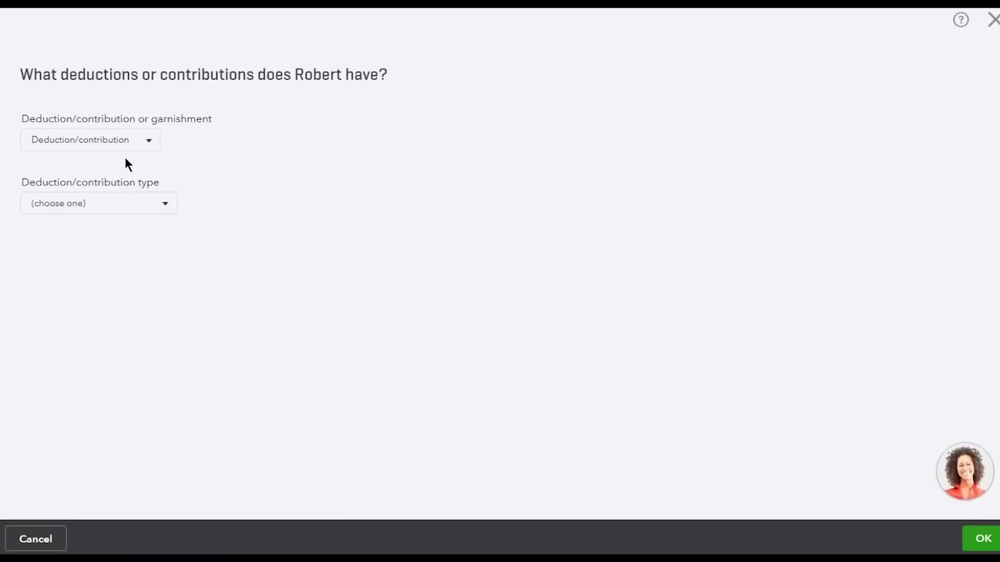
Create a Deduction/contribution of type Health Insurance, Medical Insurance, ready for the provider name
{"action": "left_click", "coordinate": [122, 142]}
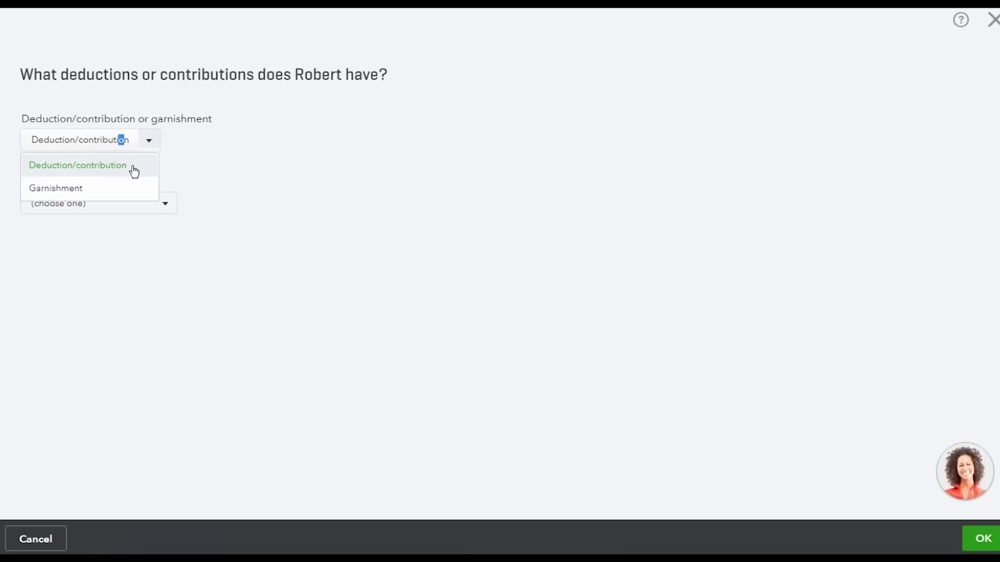
{"action": "left_click", "coordinate": [134, 170]}
{"action": "left_click", "coordinate": [145, 209]}
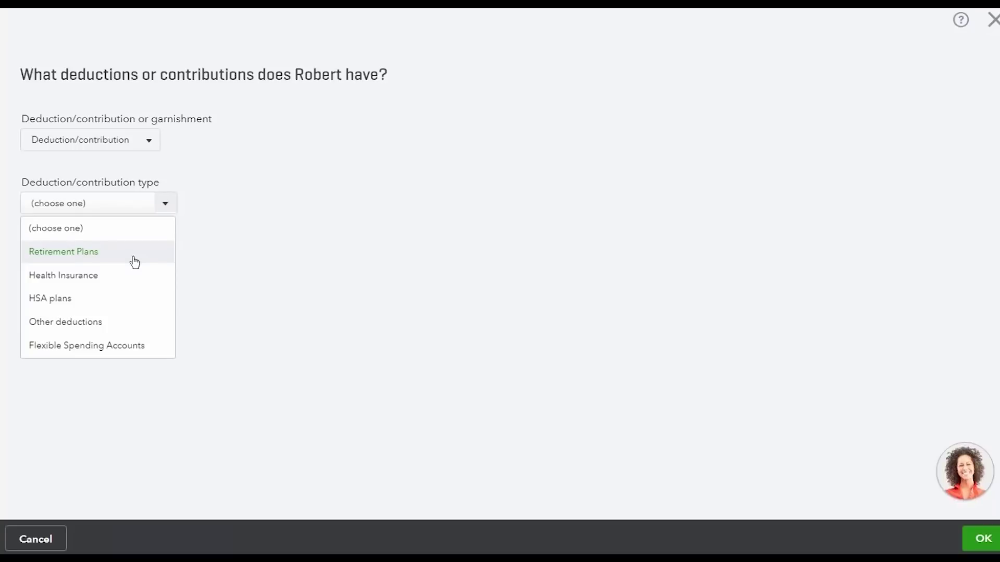
{"action": "left_click", "coordinate": [131, 274]}
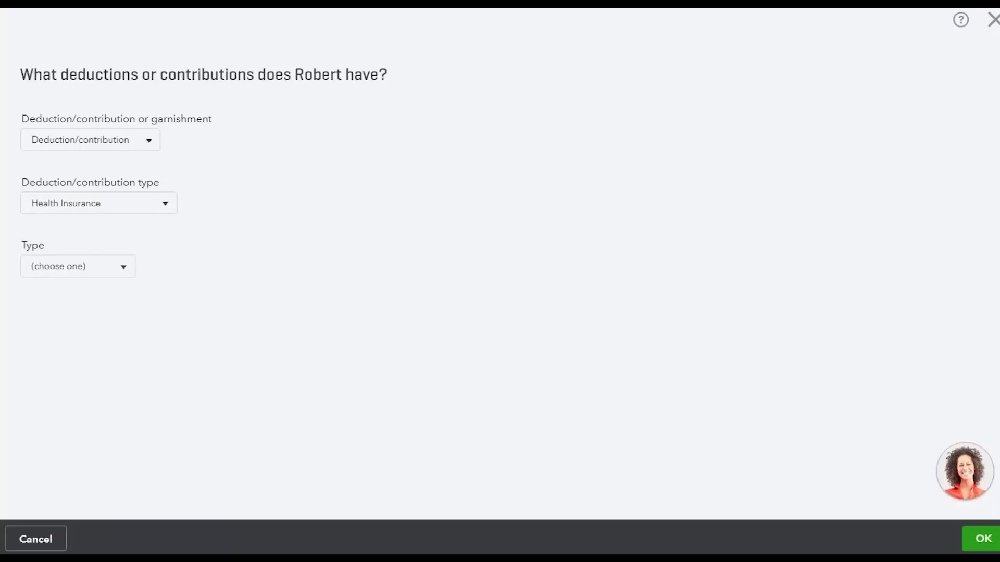
{"action": "left_click", "coordinate": [124, 266]}
{"action": "left_click", "coordinate": [123, 314]}
{"action": "left_click", "coordinate": [111, 327]}
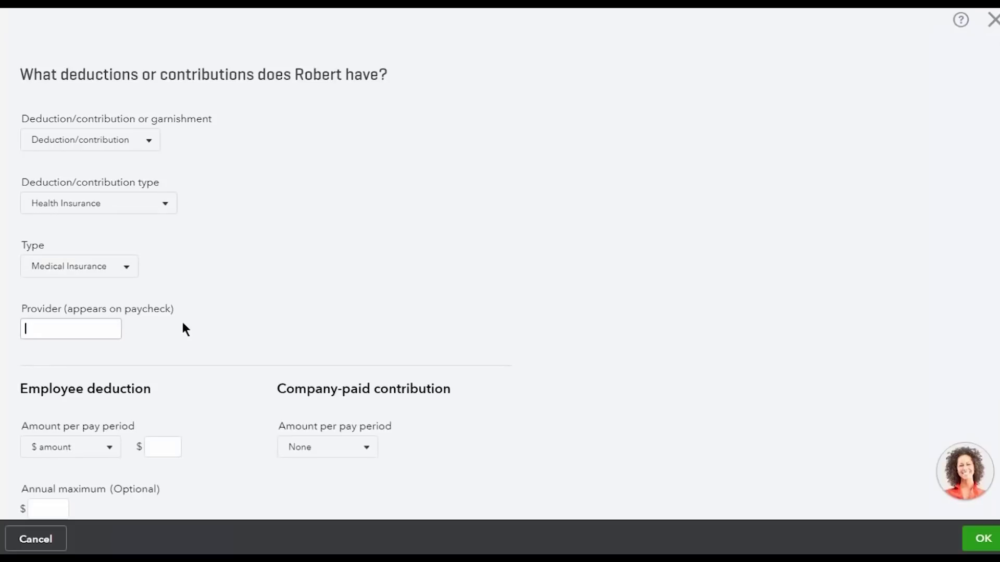
Save a Good Health Insurance deduction of $50.00 per pay period with no company contribution
{"action": "type", "text": "Good Health Insurance"}
{"action": "scroll", "coordinate": [182, 328], "scroll_direction": "down", "scroll_amount": 3}
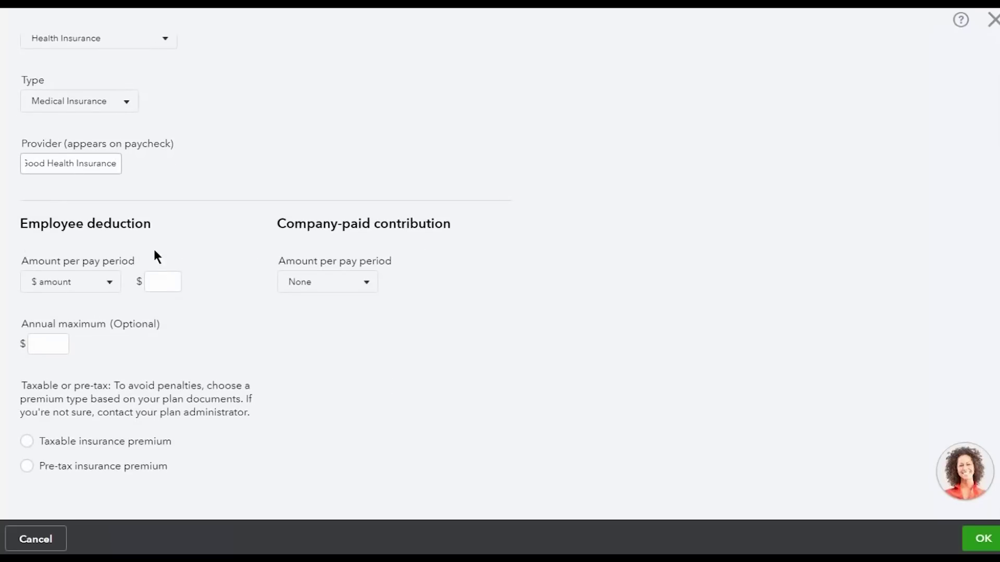
{"action": "left_click", "coordinate": [100, 281]}
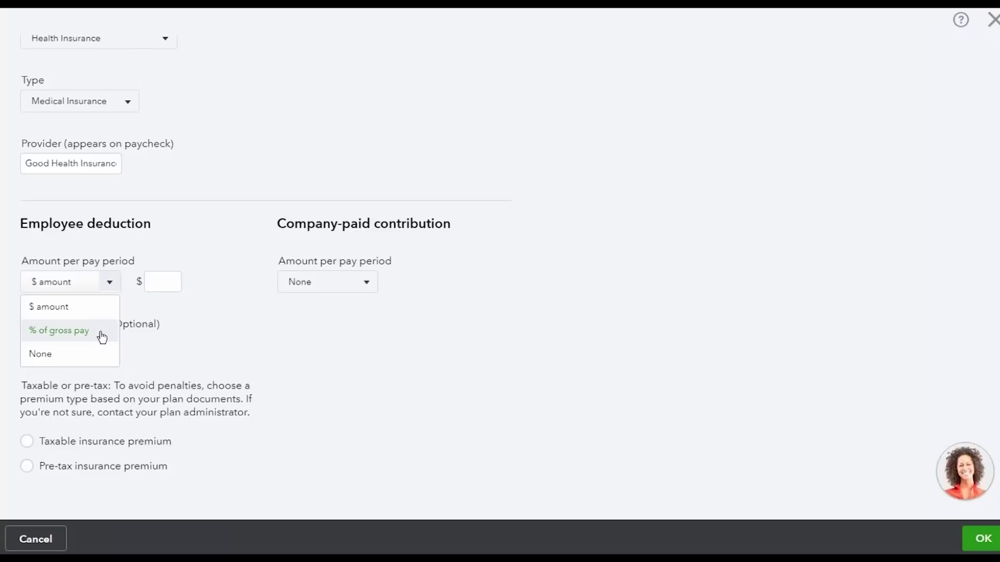
{"action": "left_click", "coordinate": [334, 286]}
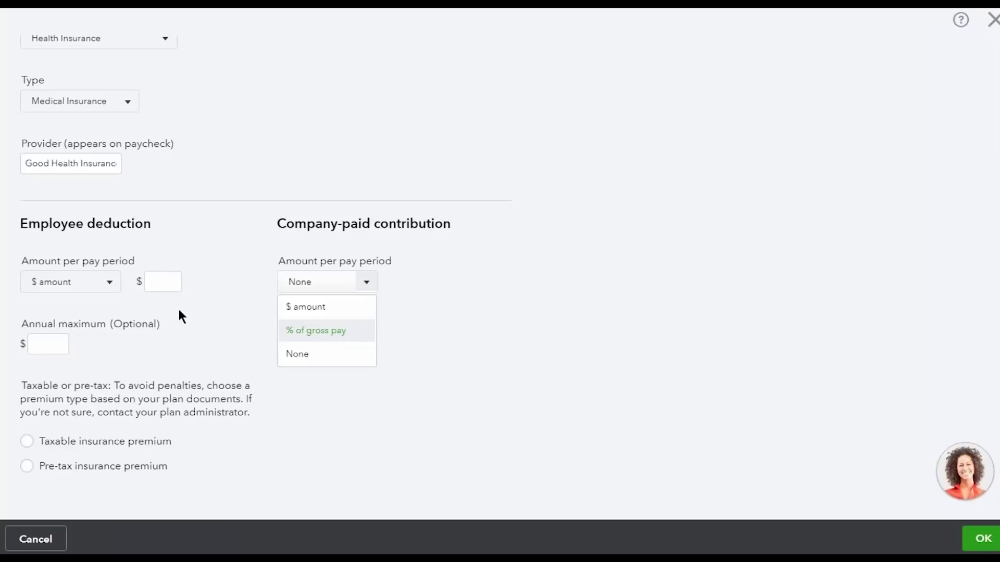
{"action": "left_click", "coordinate": [165, 291]}
{"action": "type", "text": "50"}
{"action": "left_click", "coordinate": [225, 228]}
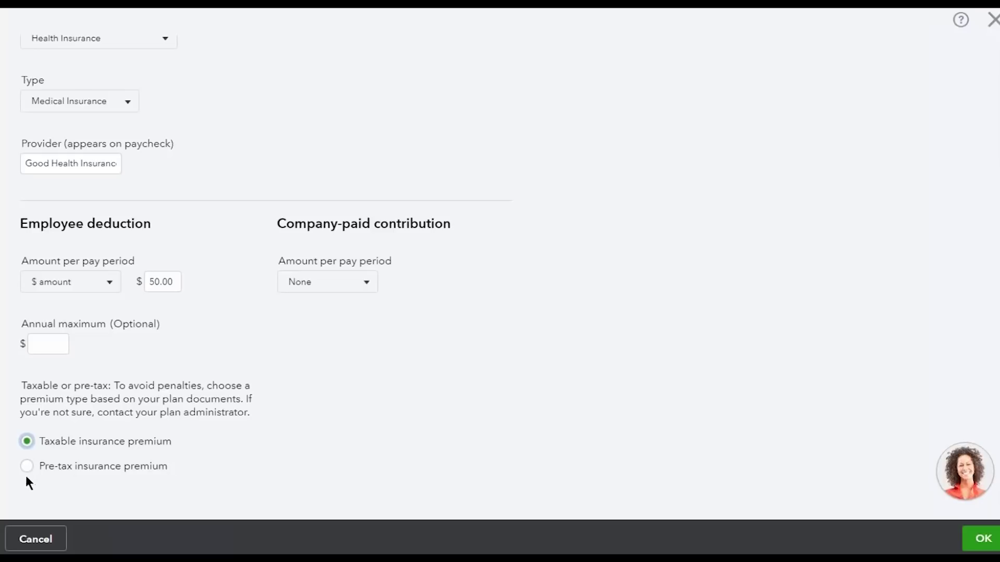
{"action": "left_click", "coordinate": [983, 539]}
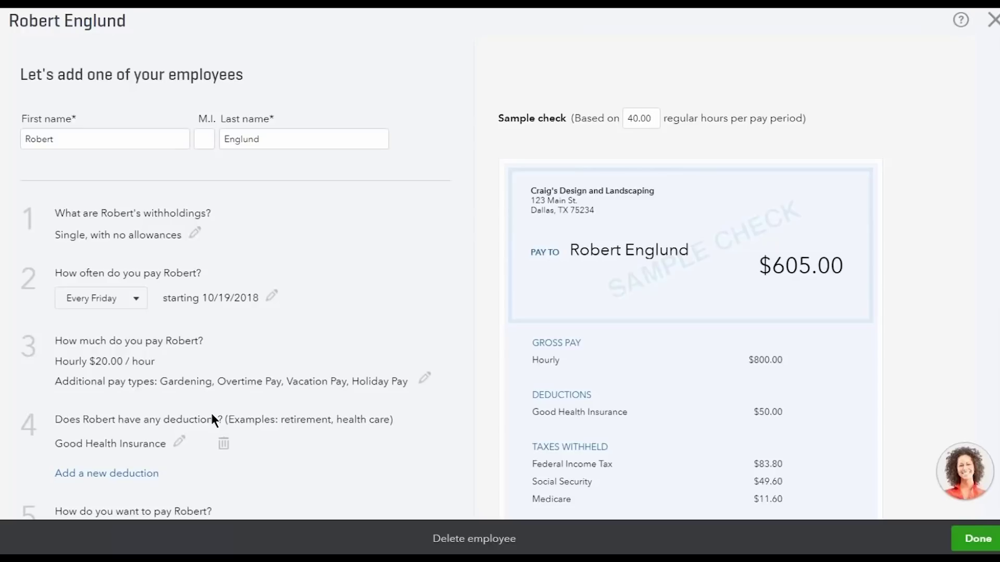
Scroll the employee form down to the payment method section
{"action": "scroll", "coordinate": [211, 411], "scroll_direction": "down", "scroll_amount": 9}
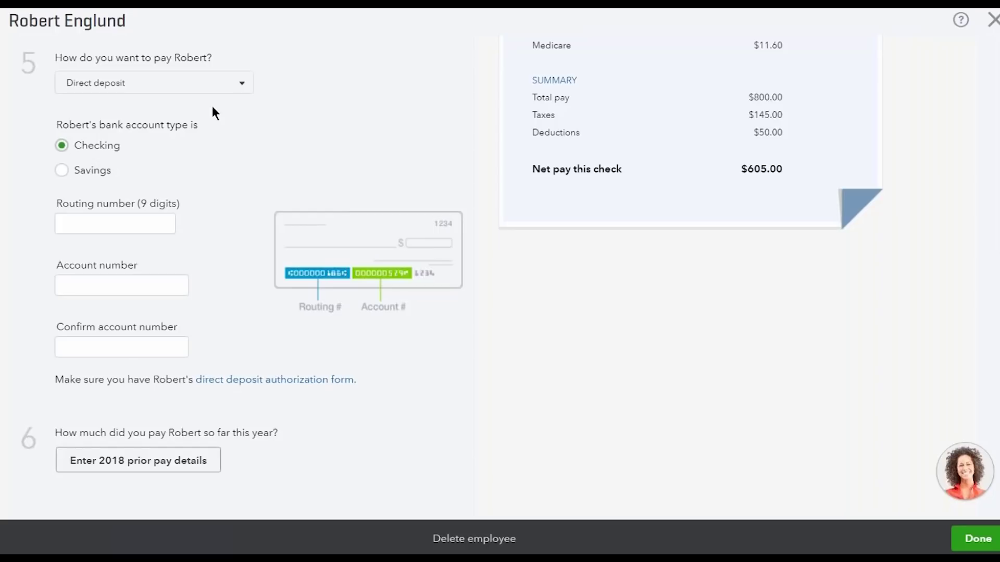
Change the payment method to Paper check and open the 2018 prior pay details
{"action": "left_click", "coordinate": [208, 82]}
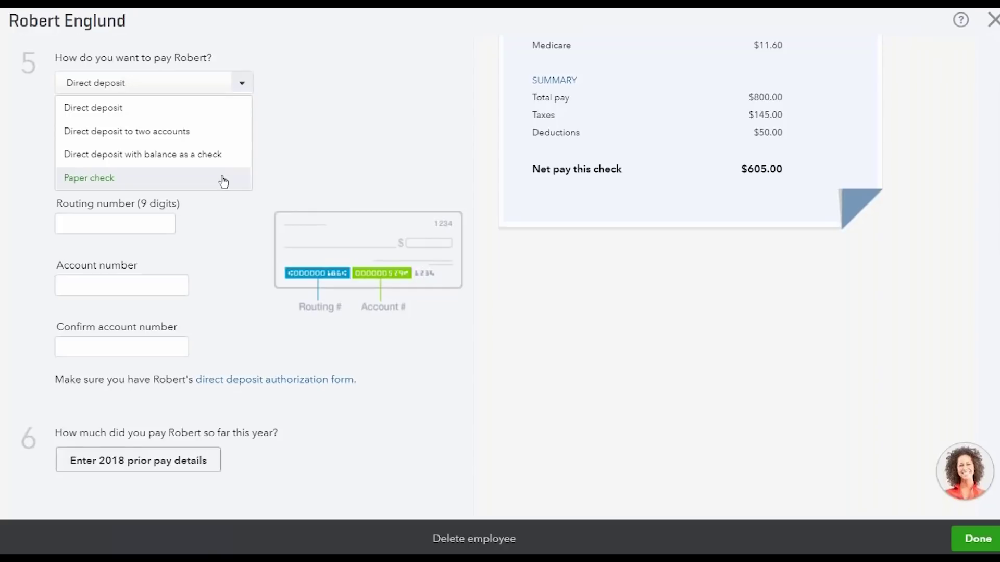
{"action": "left_click", "coordinate": [223, 178]}
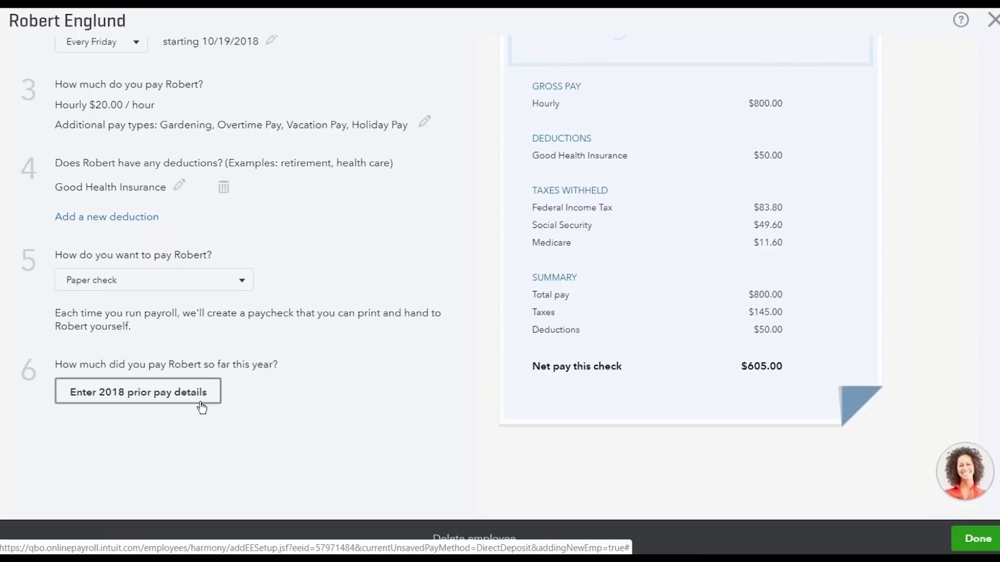
{"action": "left_click", "coordinate": [201, 406]}
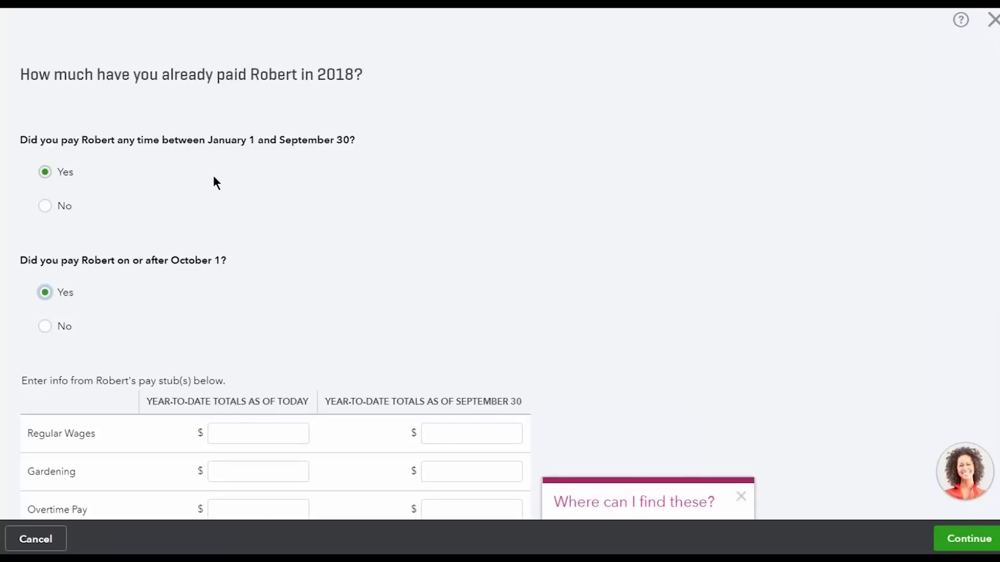
Answer No to both 2018 prior-pay questions (January–September and after October 1) and continue
{"action": "scroll", "coordinate": [407, 165], "scroll_direction": "down", "scroll_amount": 6}
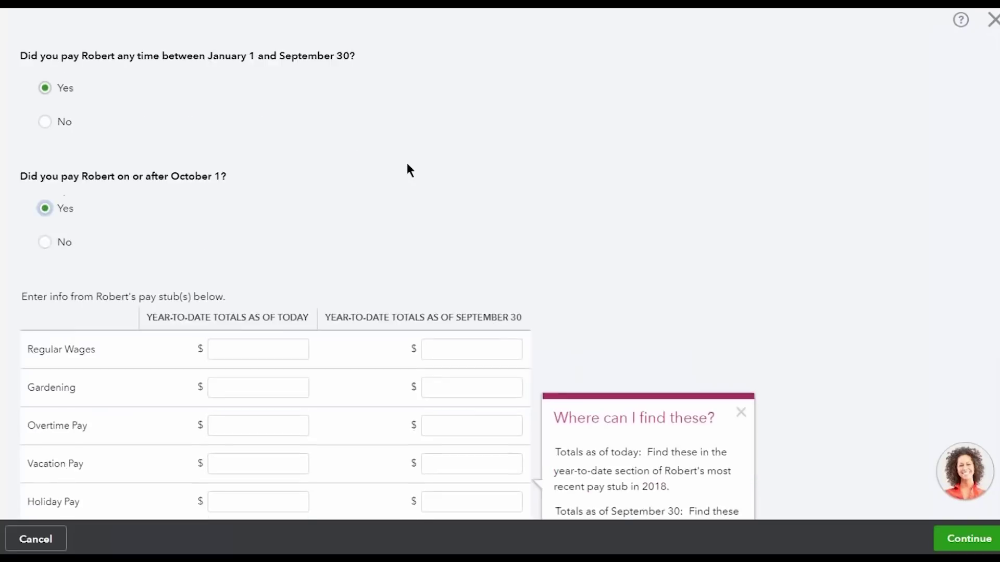
{"action": "scroll", "coordinate": [405, 160], "scroll_direction": "up", "scroll_amount": 2}
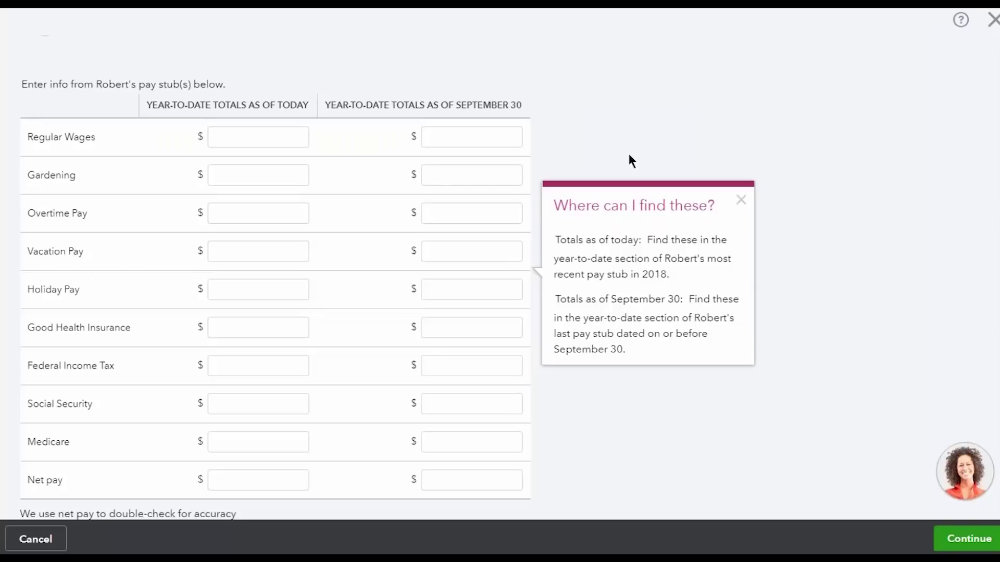
{"action": "scroll", "coordinate": [627, 152], "scroll_direction": "up", "scroll_amount": 5}
{"action": "left_click", "coordinate": [44, 136]}
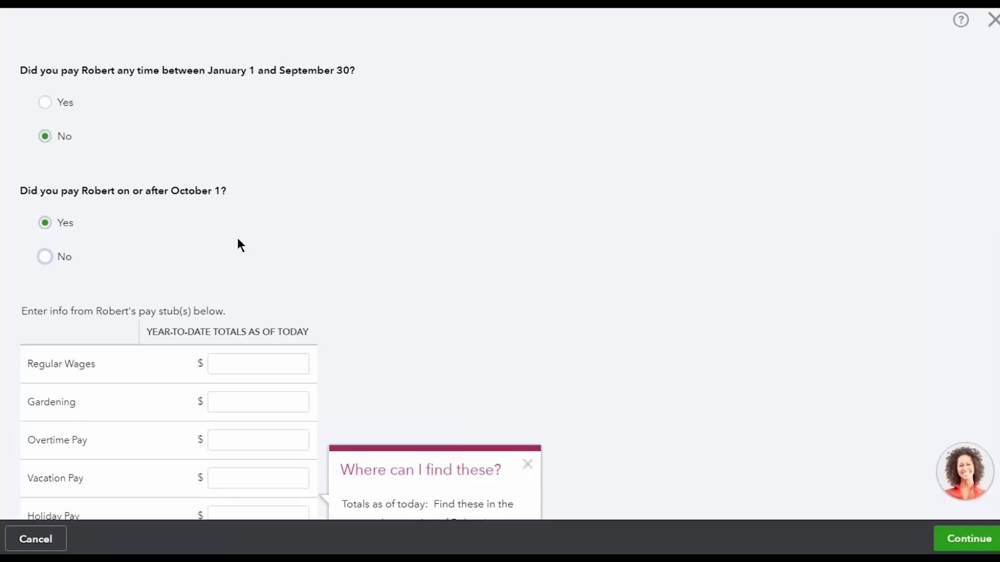
{"action": "left_click", "coordinate": [44, 258]}
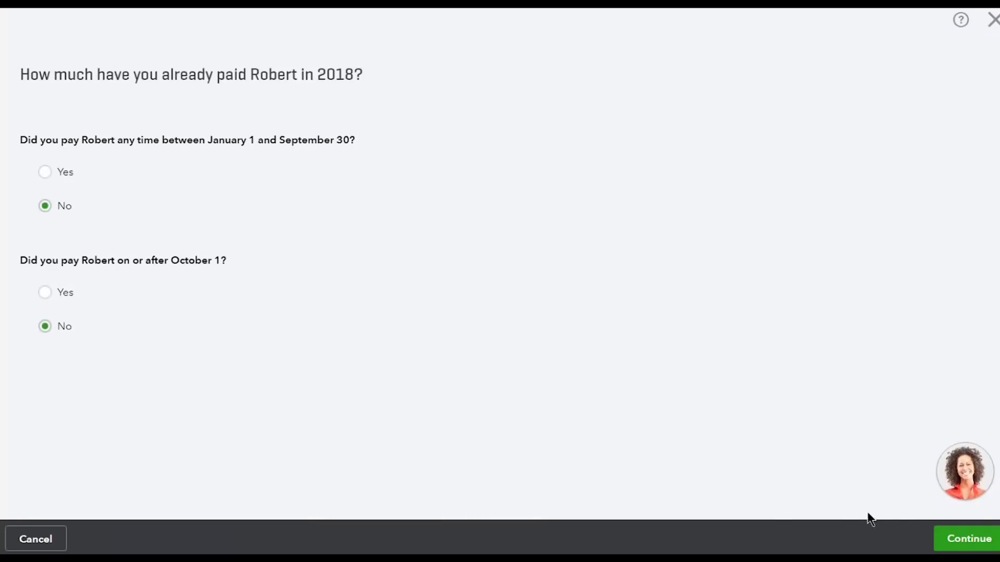
{"action": "left_click", "coordinate": [946, 541]}
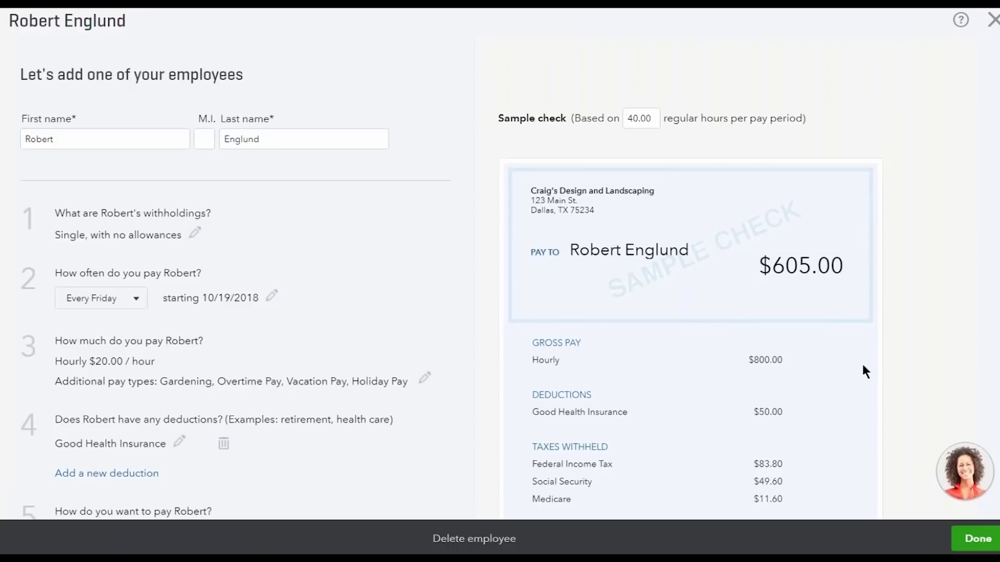
Review the $605.00 sample check and finish the employee's setup
{"action": "scroll", "coordinate": [392, 316], "scroll_direction": "down", "scroll_amount": 2}
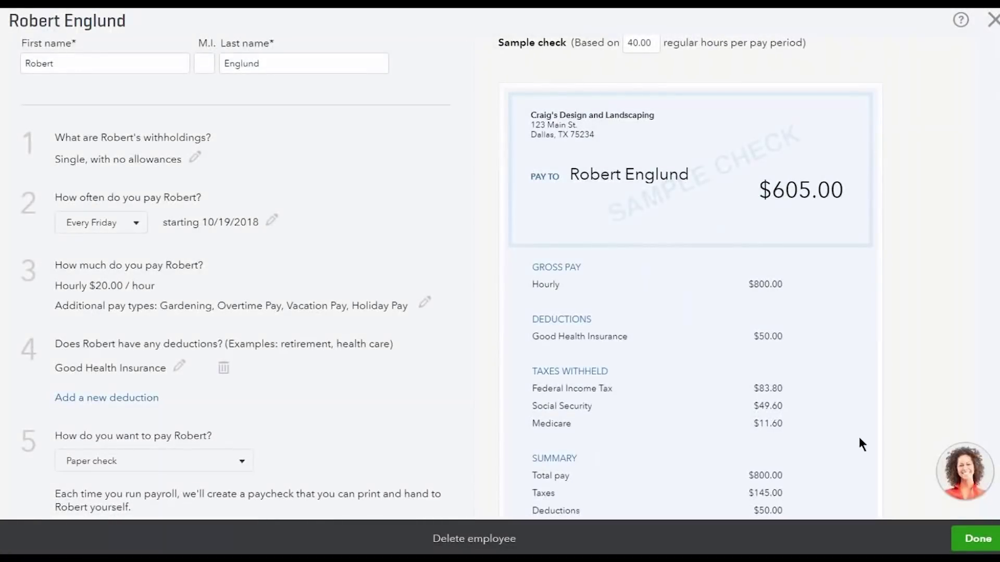
{"action": "left_click", "coordinate": [962, 533]}
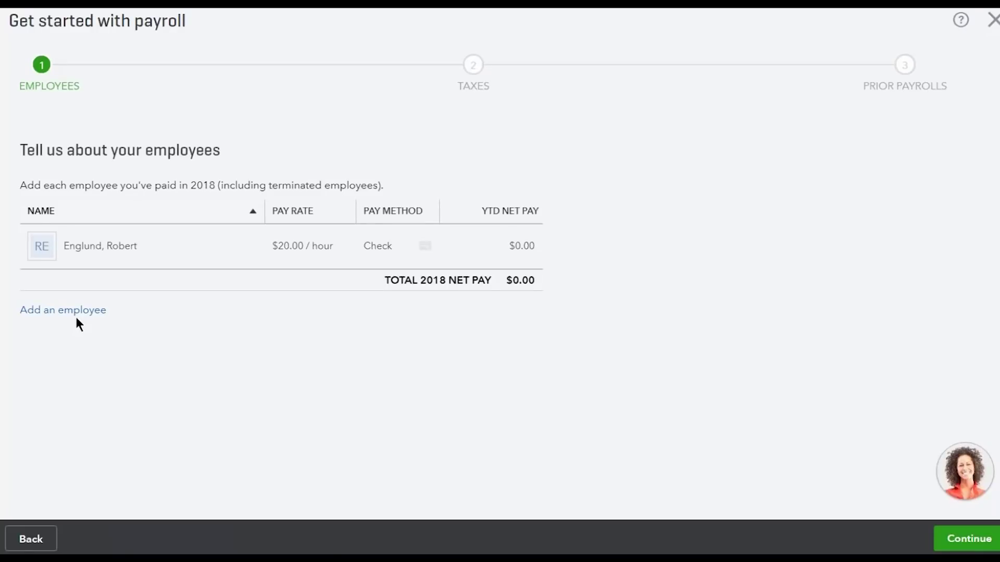
Continue past the employee list and decline entering prior 2018 payroll
{"action": "left_click", "coordinate": [968, 538]}
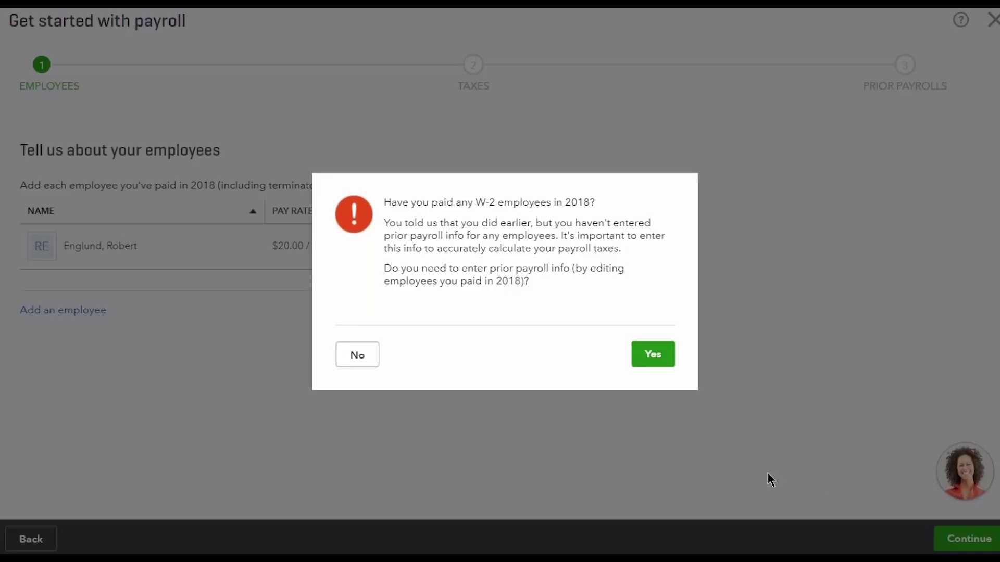
{"action": "left_click", "coordinate": [370, 360]}
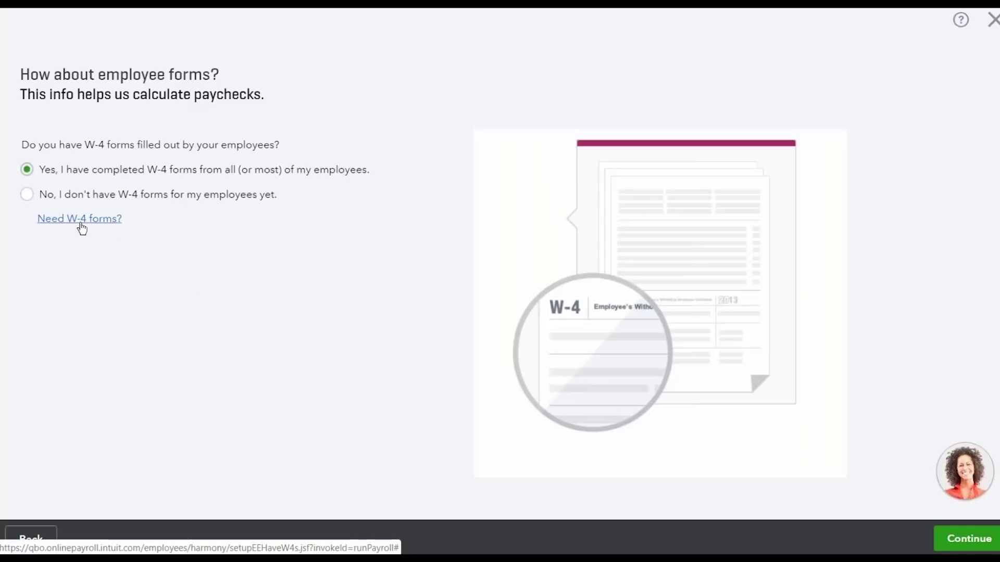
Confirm the W-4 forms are completed to reach the Every Friday run for 10/11–10/17/2018
{"action": "left_click", "coordinate": [940, 536]}
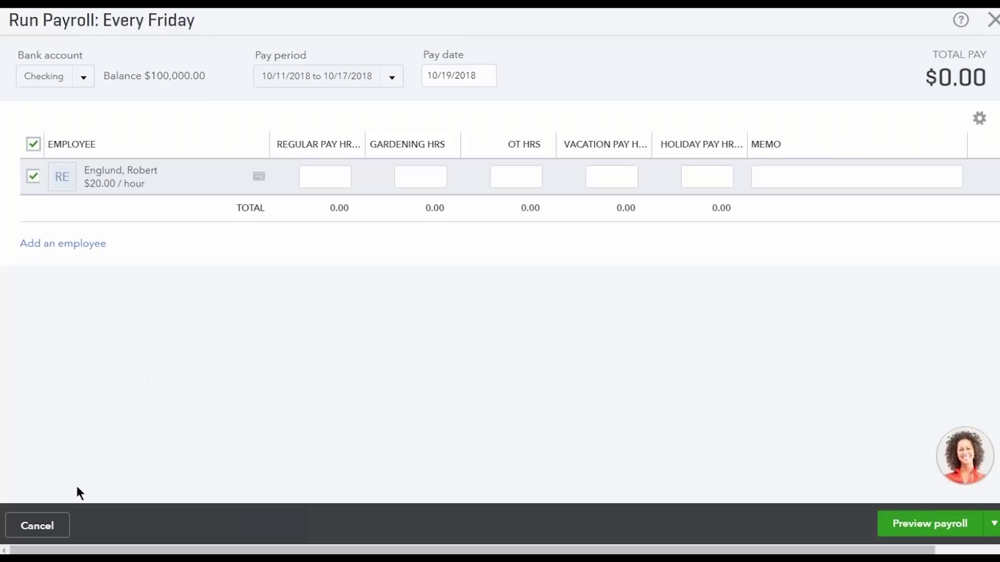
Cancel the Every Friday payroll run, returning to My payroll with nothing paid
{"action": "left_click", "coordinate": [62, 527]}
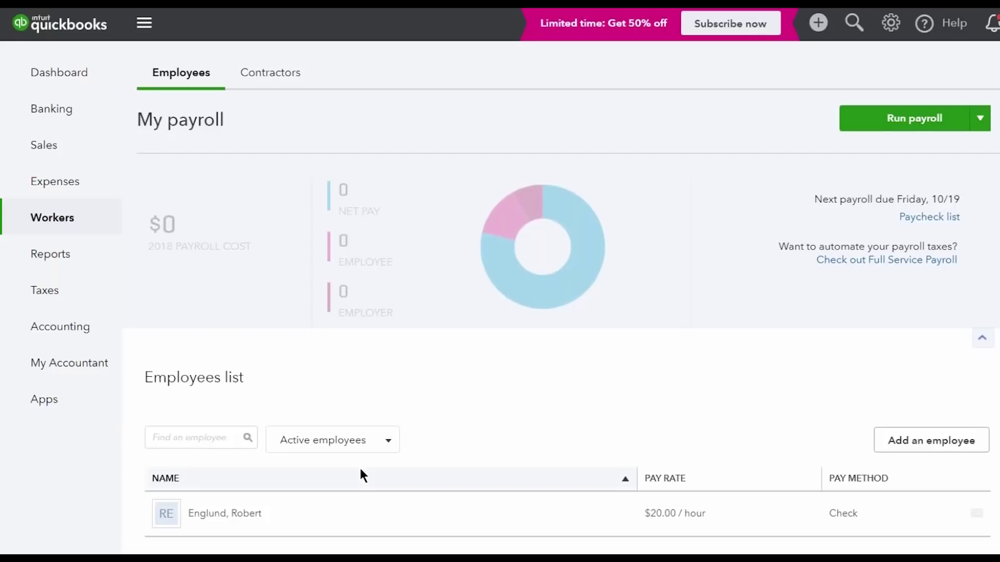
Go to Taxes > Payroll Tax and start the payroll tax setup from the Payroll Tax Center
{"action": "mouse_move", "coordinate": [76, 303]}
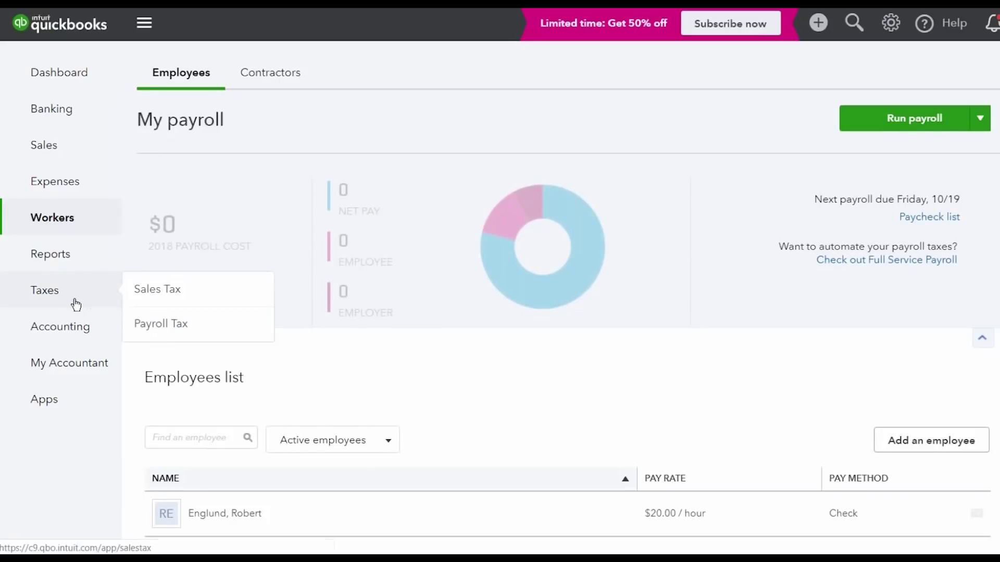
{"action": "left_click", "coordinate": [197, 326]}
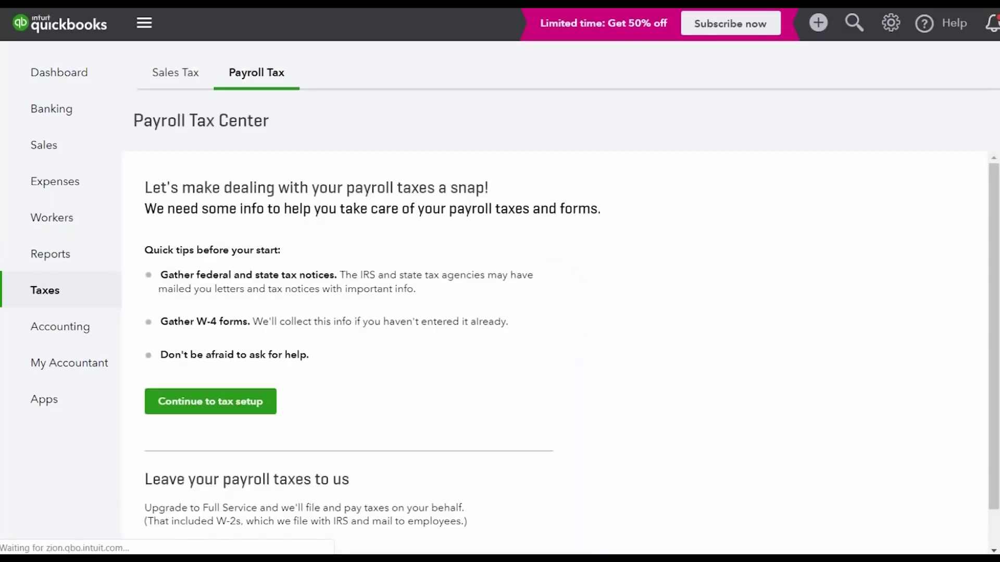
{"action": "left_click", "coordinate": [209, 414]}
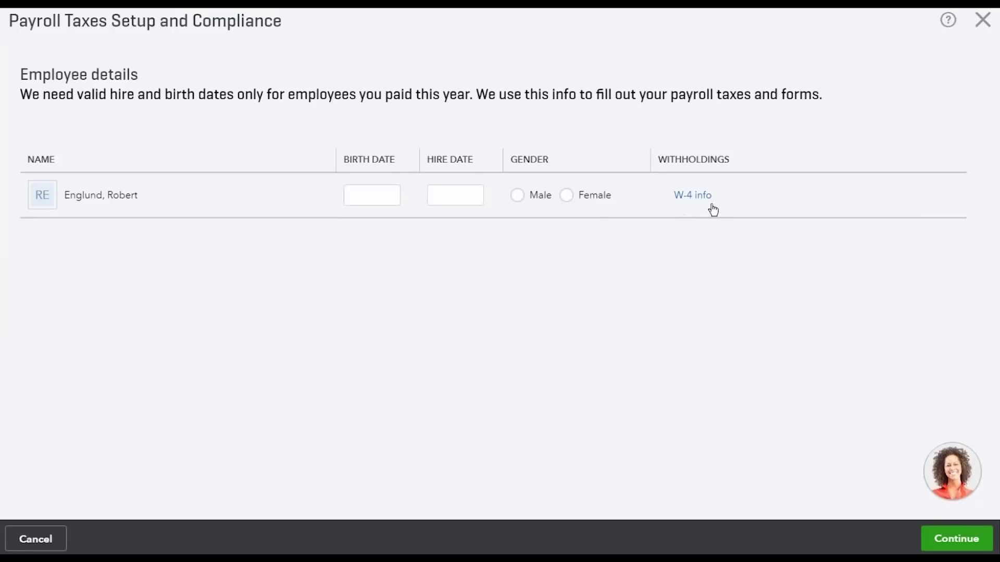
Enter the employee's birth date, hire date 01/01/2018 and gender Male, then continue
{"action": "left_click", "coordinate": [387, 200]}
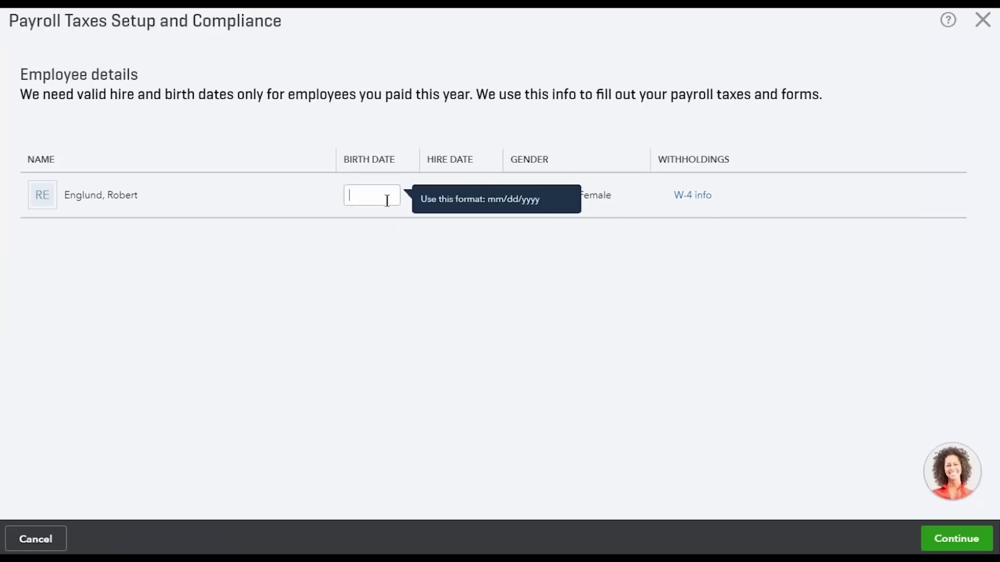
{"action": "type", "text": "05/20/1985"}
{"action": "key", "text": "Tab"}
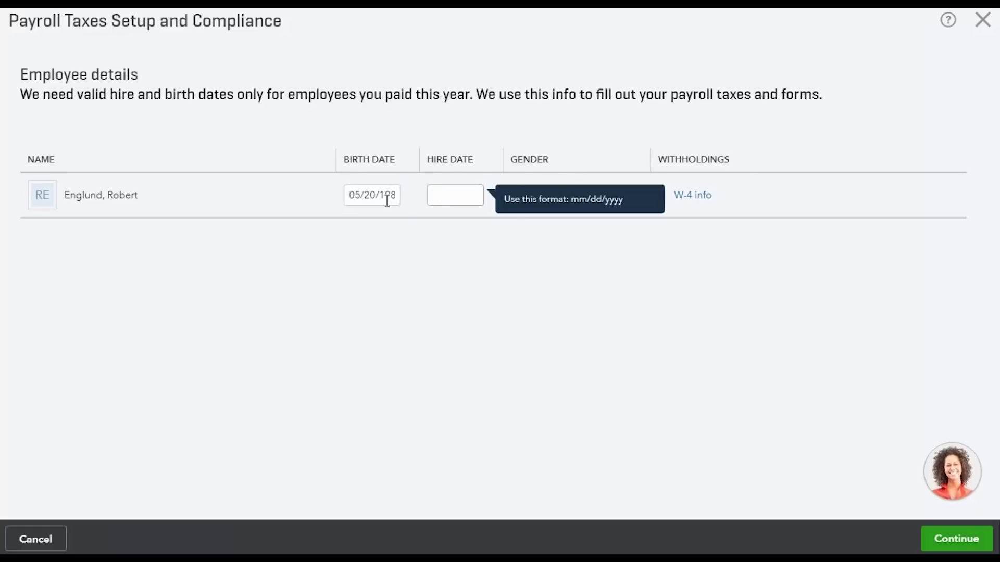
{"action": "type", "text": "01/01/2018"}
{"action": "key", "text": "Tab"}
{"action": "left_click", "coordinate": [513, 196]}
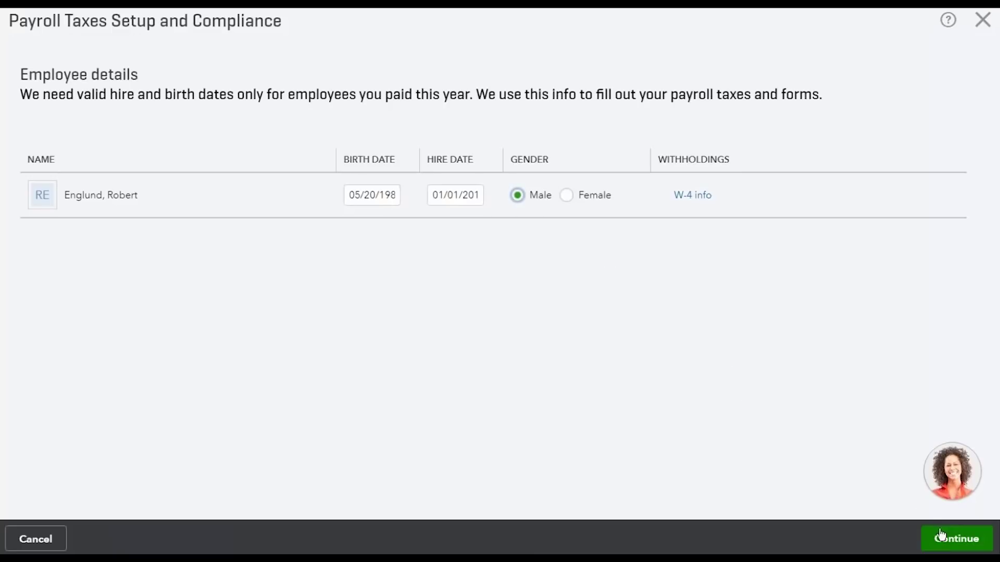
{"action": "left_click", "coordinate": [955, 538]}
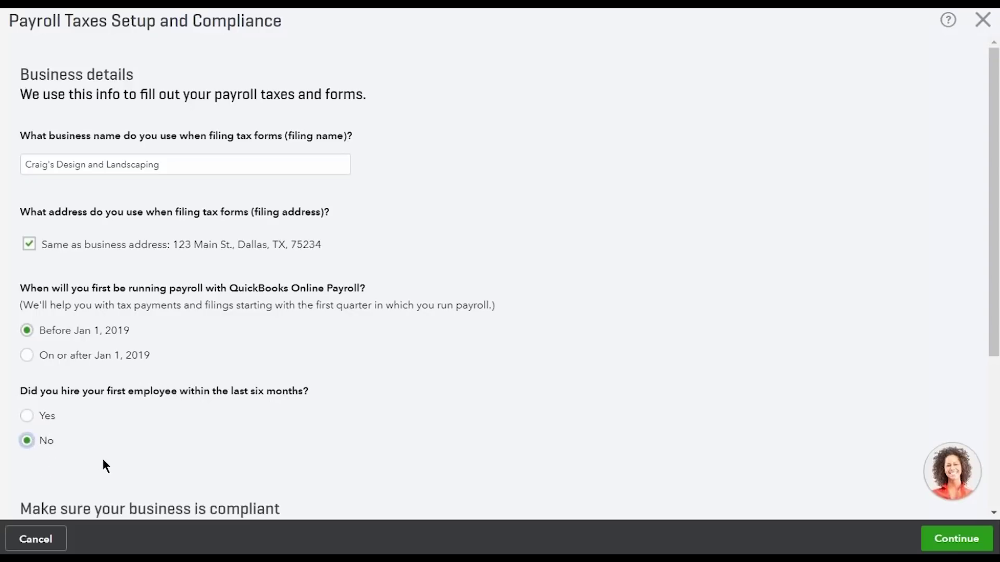
Request a workers' comp insurance quote on the business details page and continue
{"action": "scroll", "coordinate": [104, 461], "scroll_direction": "down", "scroll_amount": 5}
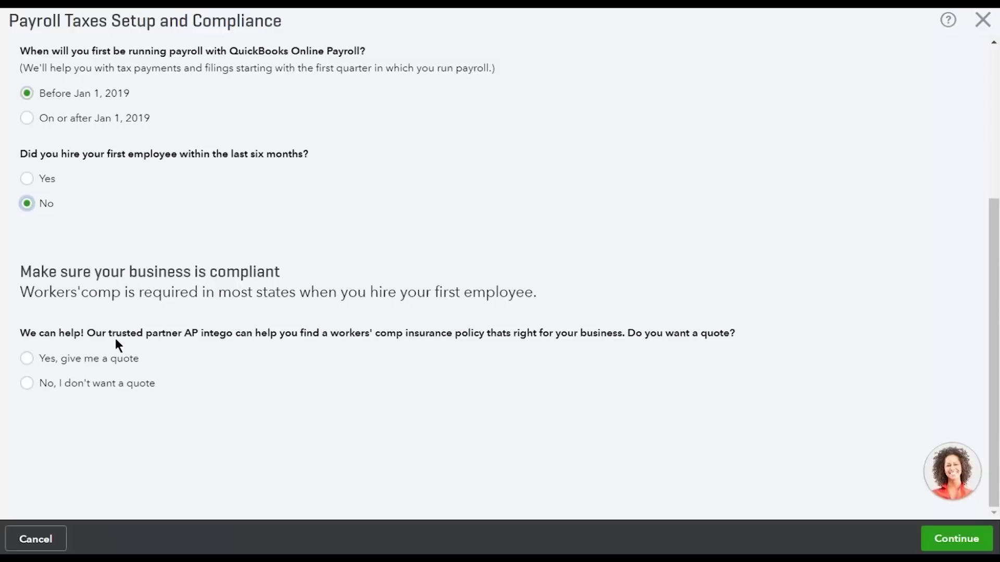
{"action": "left_click", "coordinate": [30, 358]}
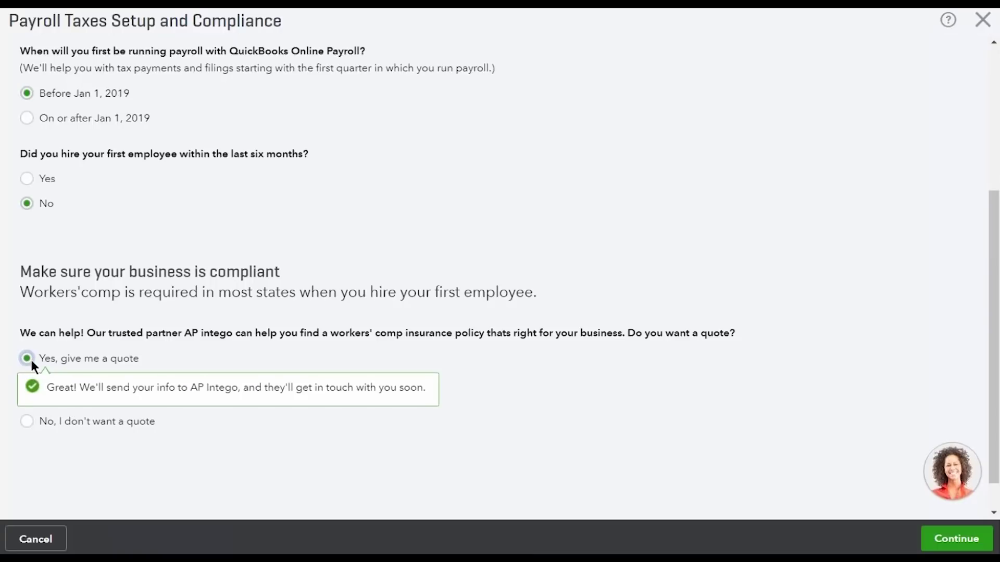
{"action": "left_click", "coordinate": [943, 539]}
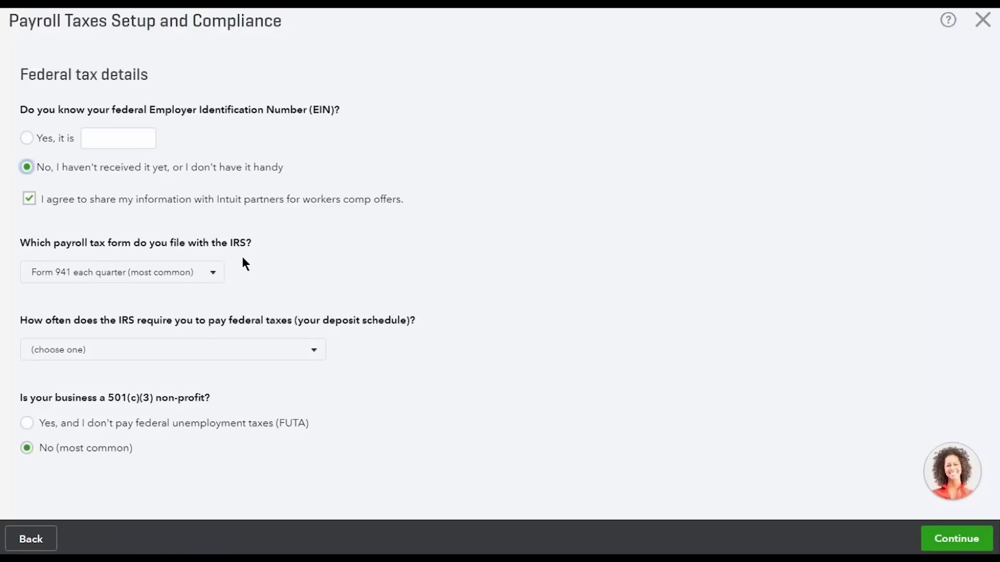
Keep Form 941 each quarter and set federal deposits to the 15th of each month
{"action": "left_click", "coordinate": [214, 273]}
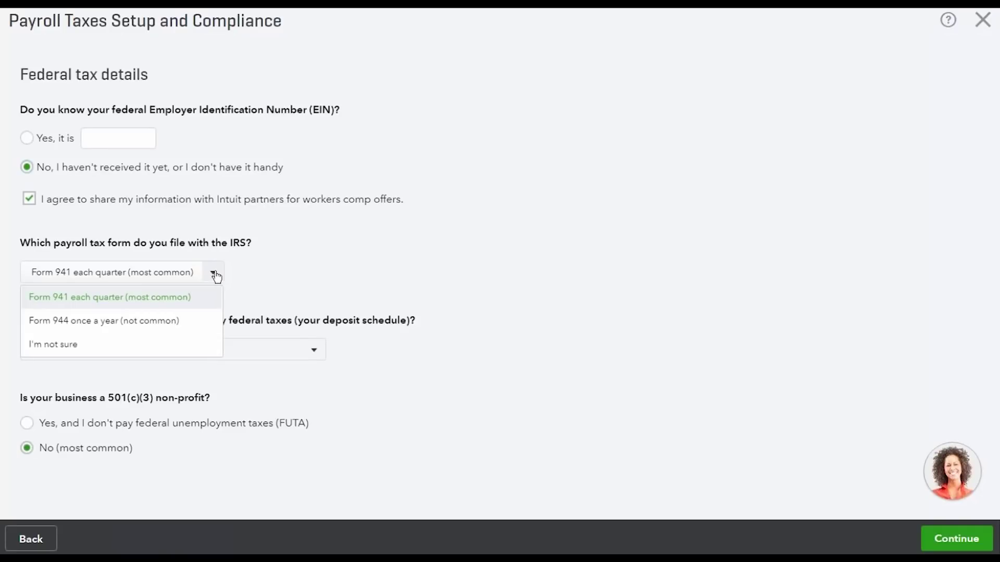
{"action": "left_click", "coordinate": [213, 307]}
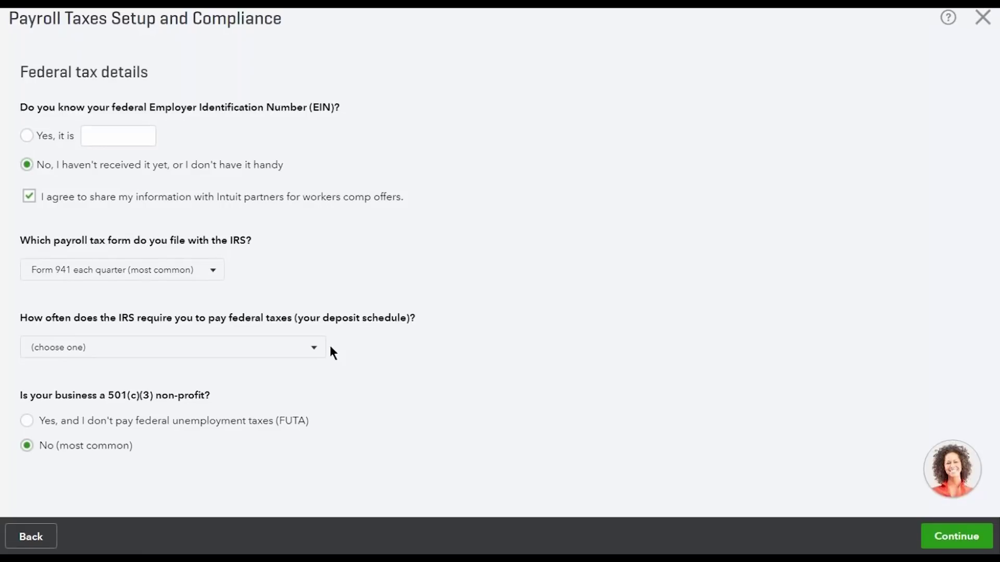
{"action": "left_click", "coordinate": [315, 348]}
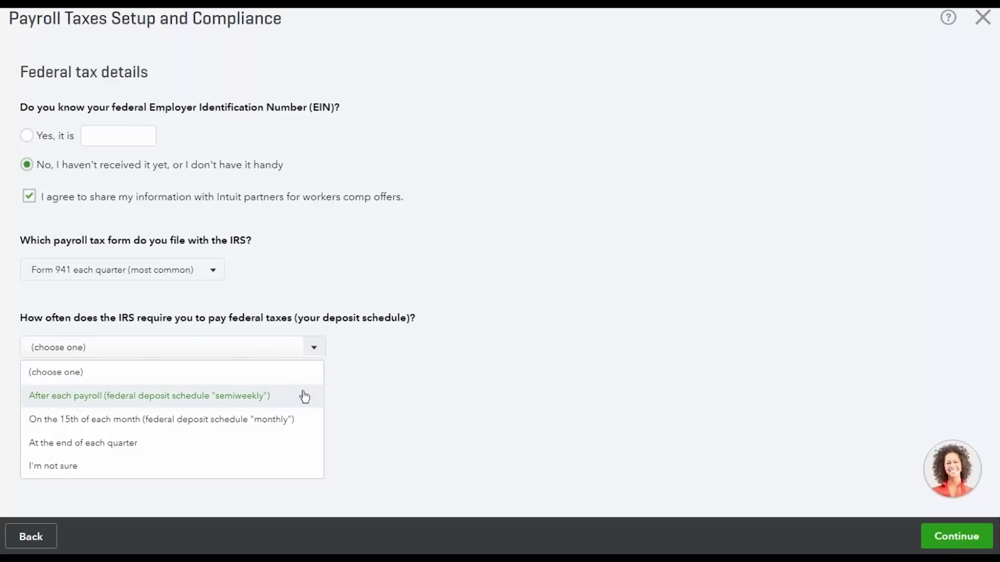
{"action": "left_click", "coordinate": [297, 432]}
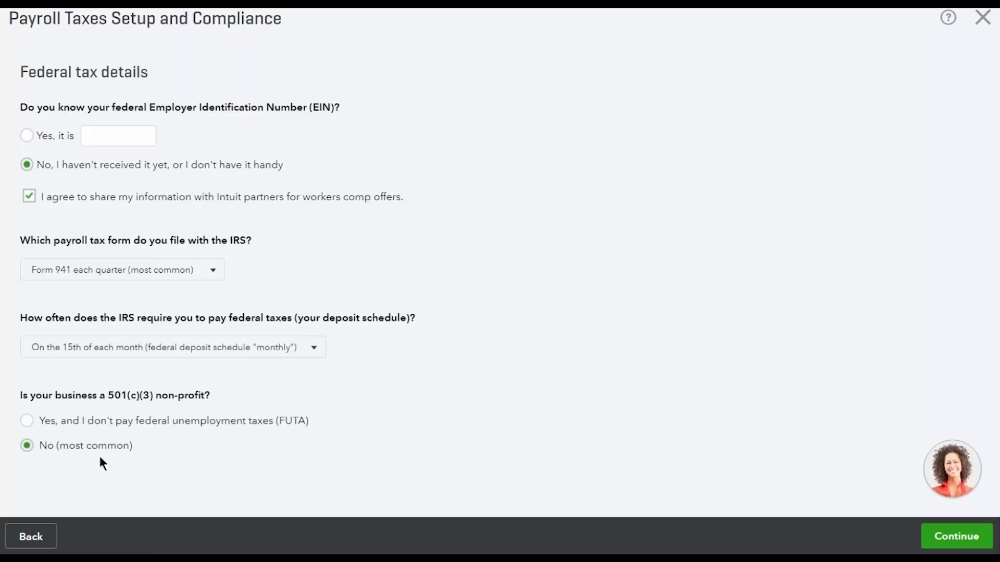
{"action": "left_click", "coordinate": [933, 533]}
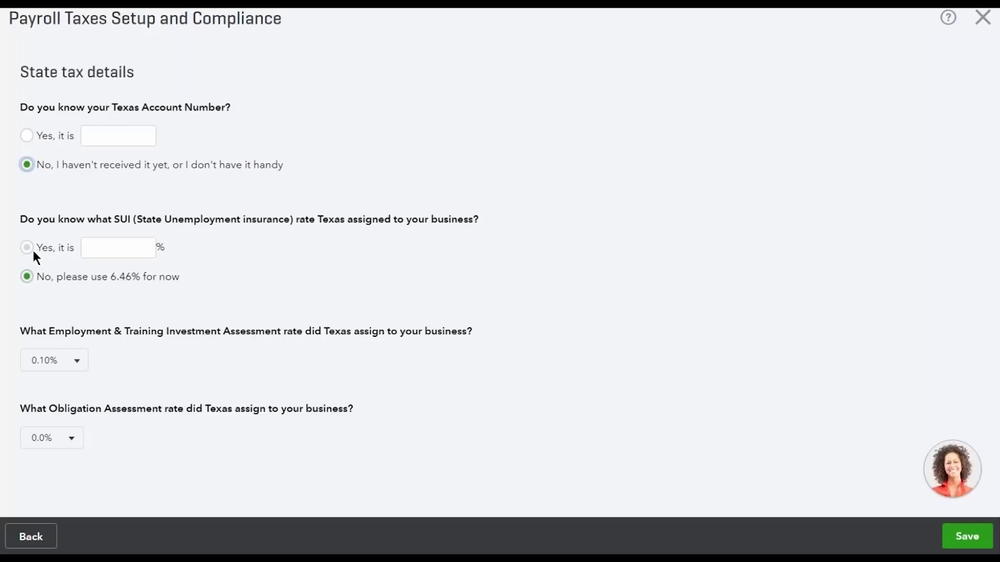
Mark the Texas SUI rate as known, enter 2.7%, and save the state tax details
{"action": "left_click", "coordinate": [33, 248]}
{"action": "left_click", "coordinate": [119, 254]}
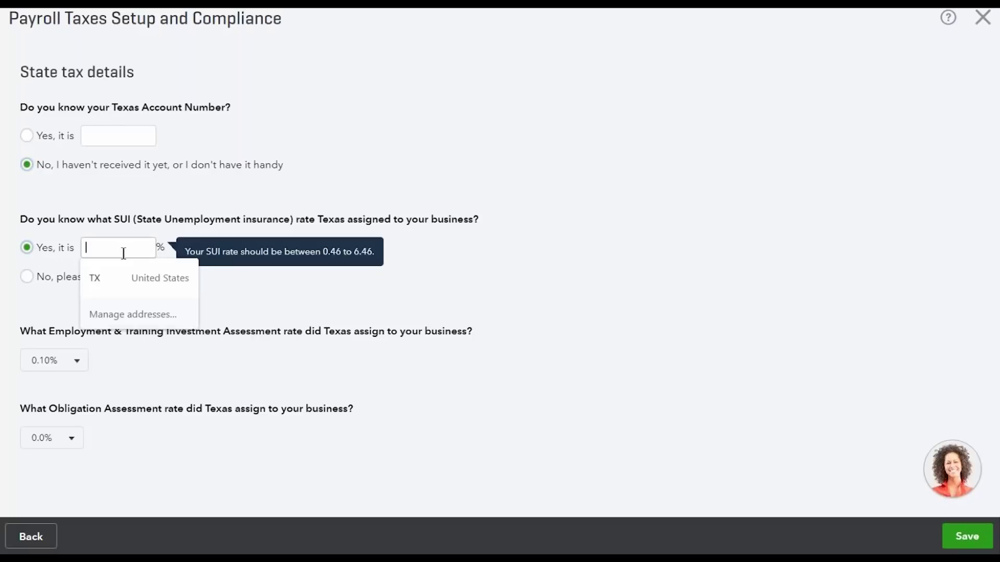
{"action": "type", "text": "2"}
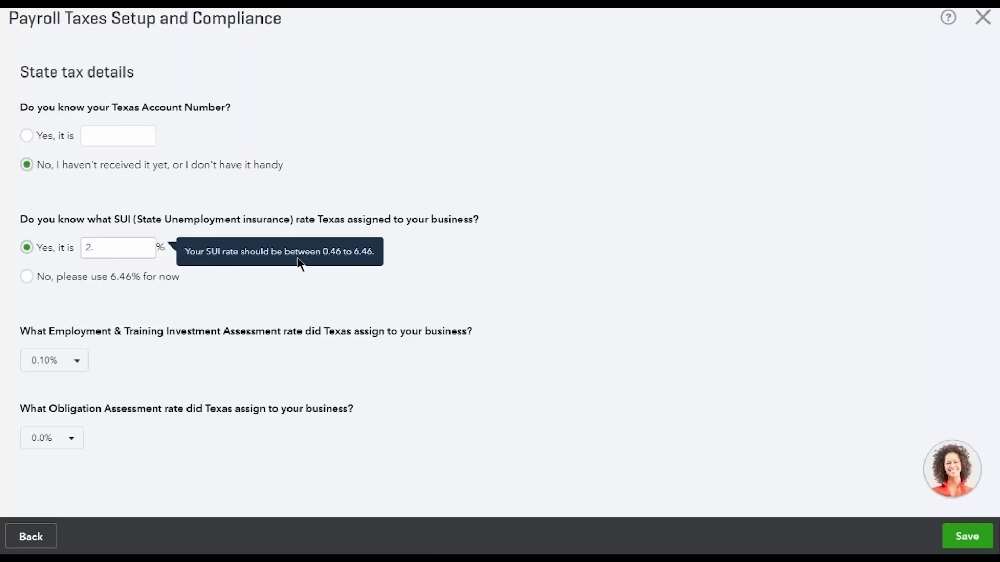
{"action": "type", "text": ".7"}
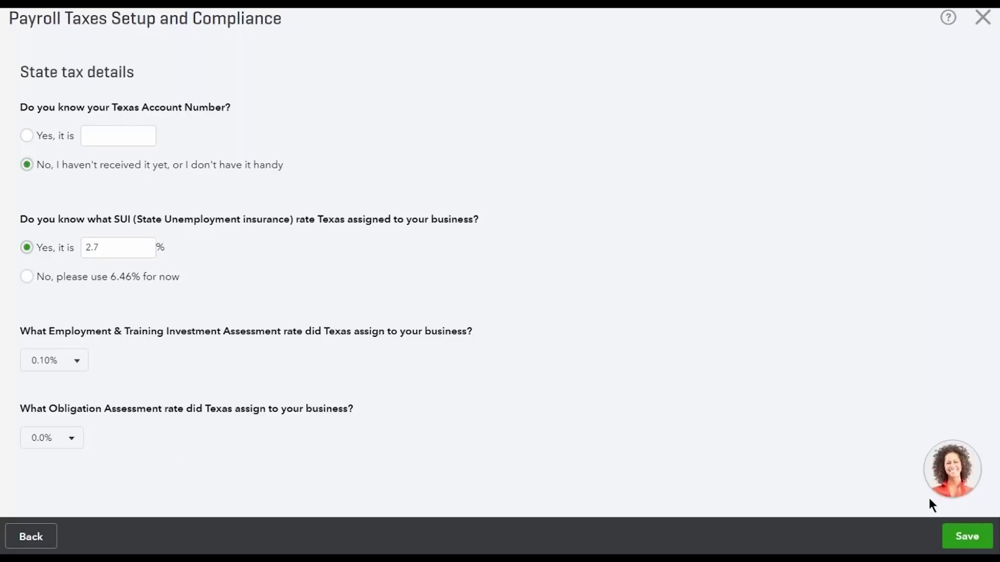
{"action": "left_click", "coordinate": [964, 537]}
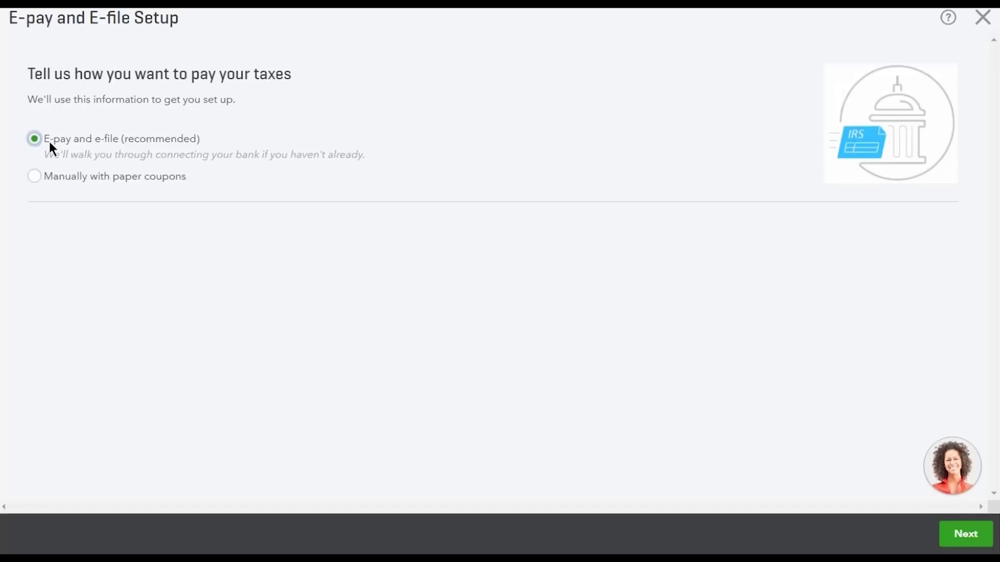
Choose e-pay and e-file, close the bank connection wizard without linking a bank, and finish
{"action": "left_click", "coordinate": [966, 533]}
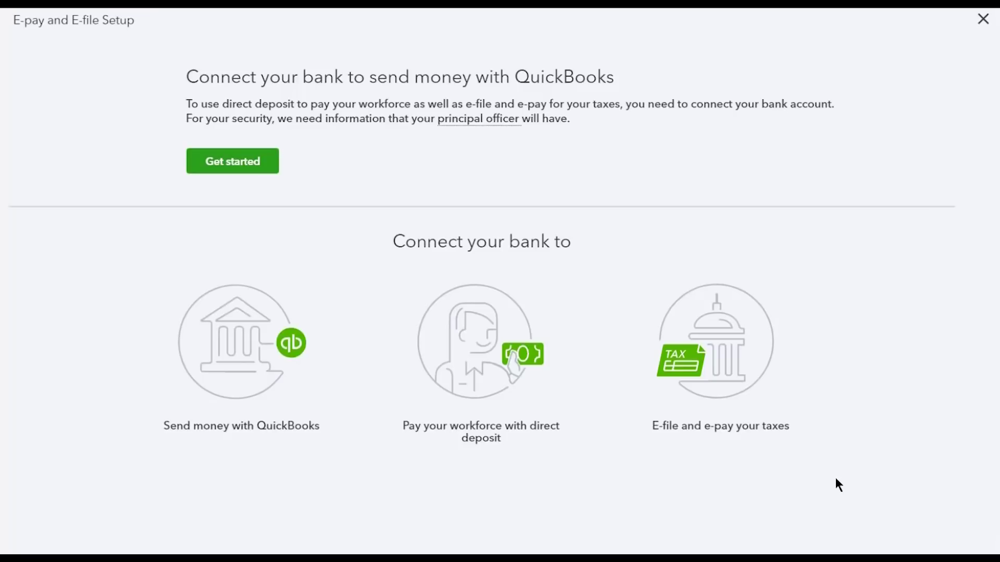
{"action": "left_click", "coordinate": [234, 167]}
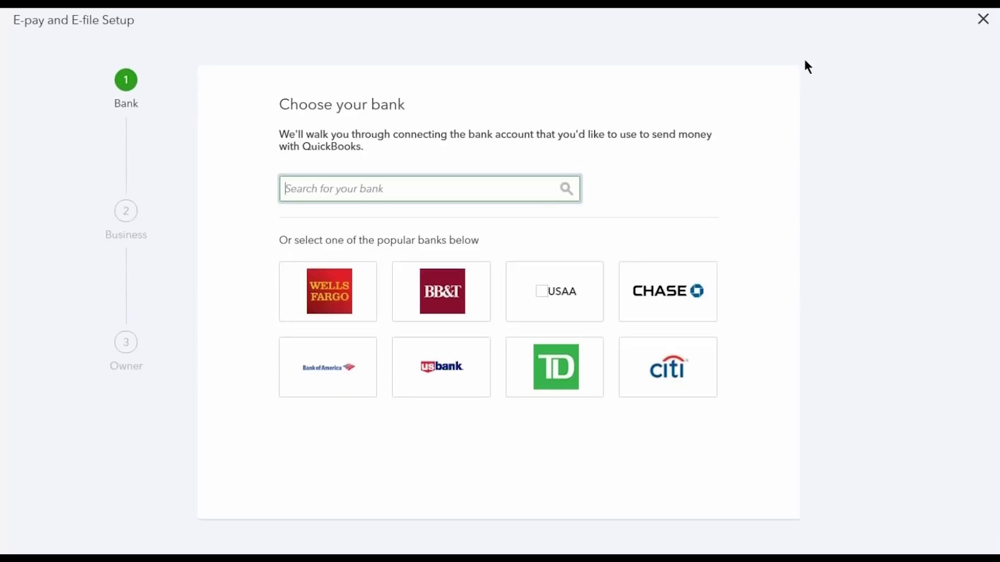
{"action": "left_click", "coordinate": [976, 25]}
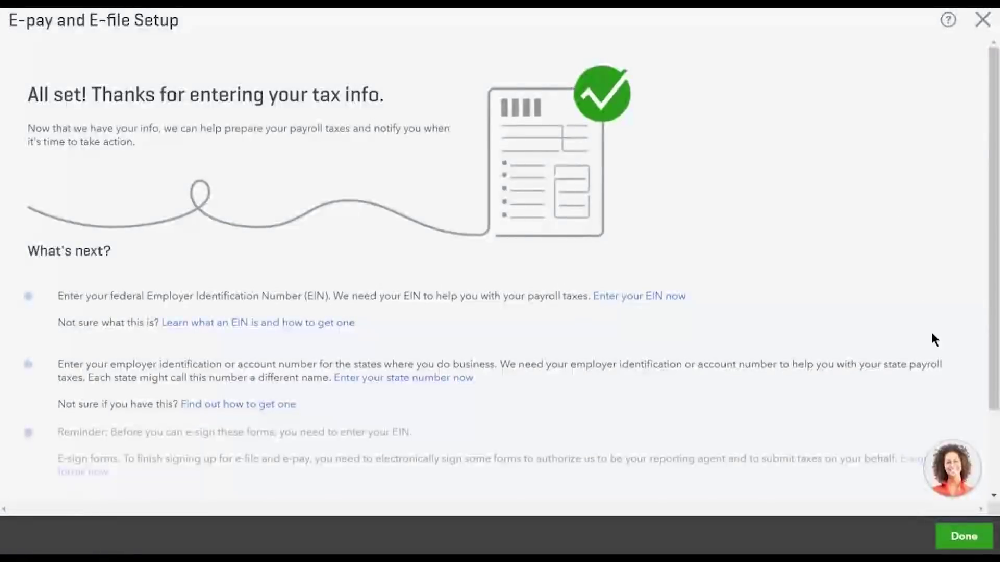
{"action": "left_click", "coordinate": [983, 540]}
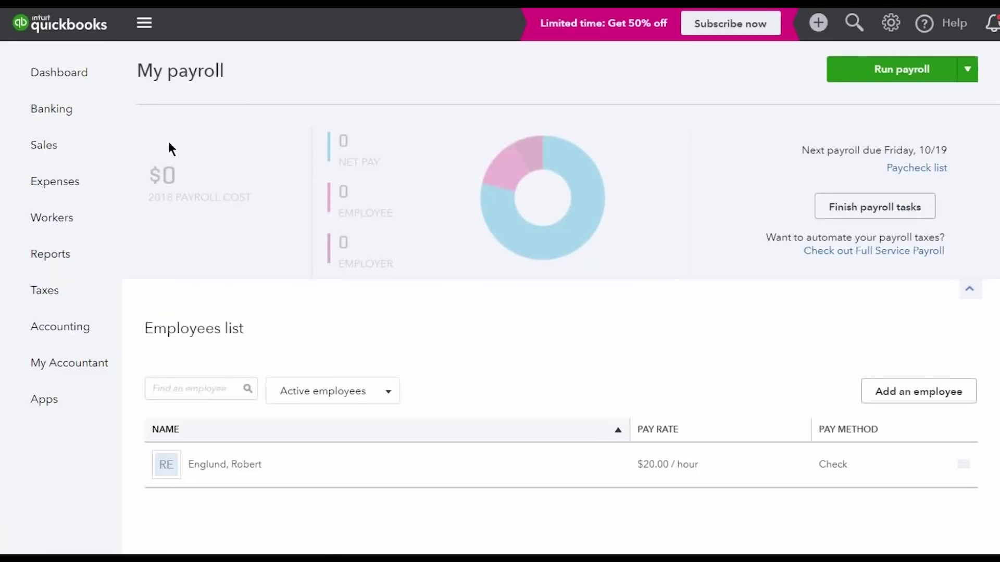
Open Taxes > Payroll Tax to show the Payroll Tax Center with its pay and forms options
{"action": "mouse_move", "coordinate": [67, 222]}
{"action": "mouse_move", "coordinate": [86, 333]}
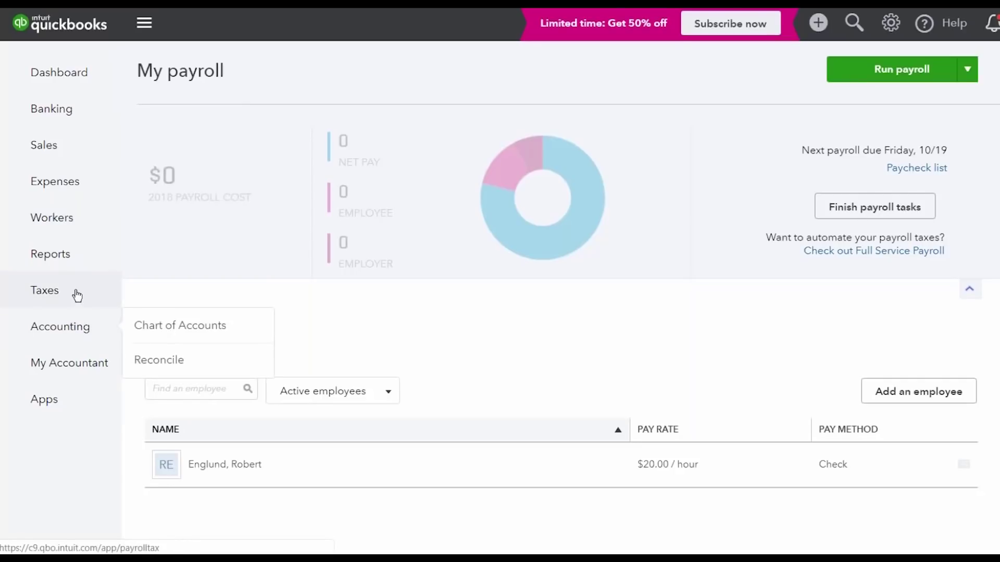
{"action": "mouse_move", "coordinate": [114, 289]}
{"action": "left_click", "coordinate": [190, 322]}
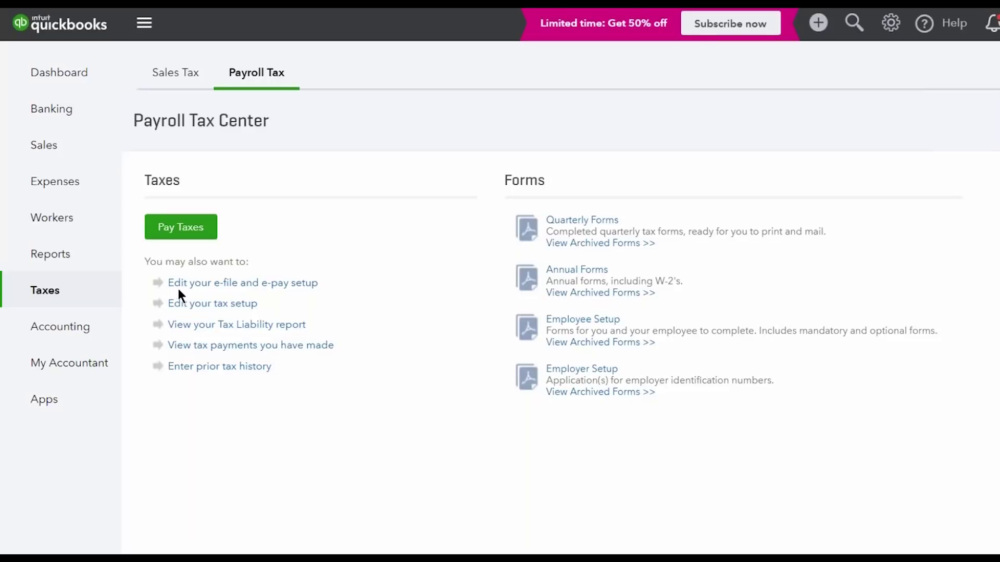
{"action": "left_click", "coordinate": [307, 286]}
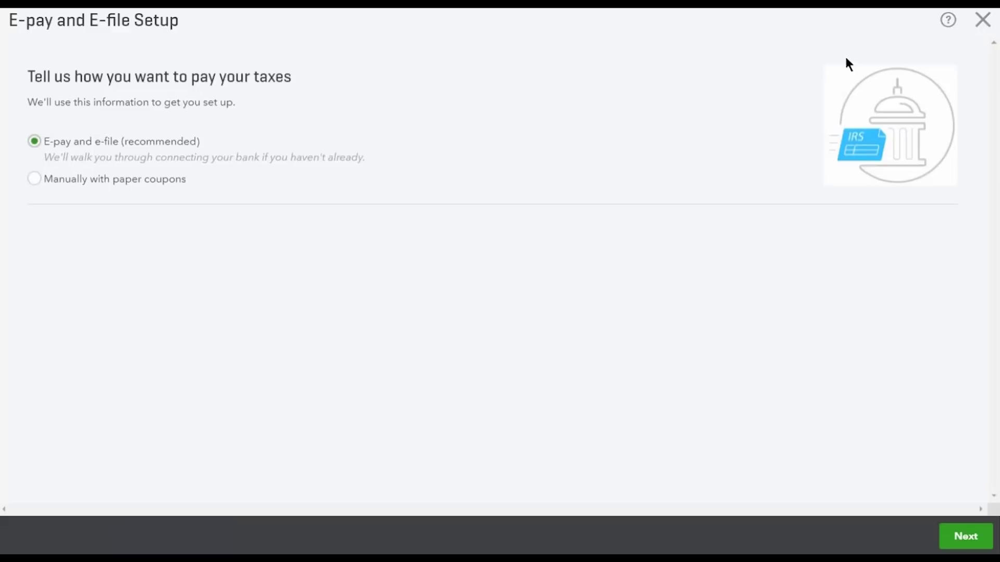
{"action": "left_click", "coordinate": [976, 25]}
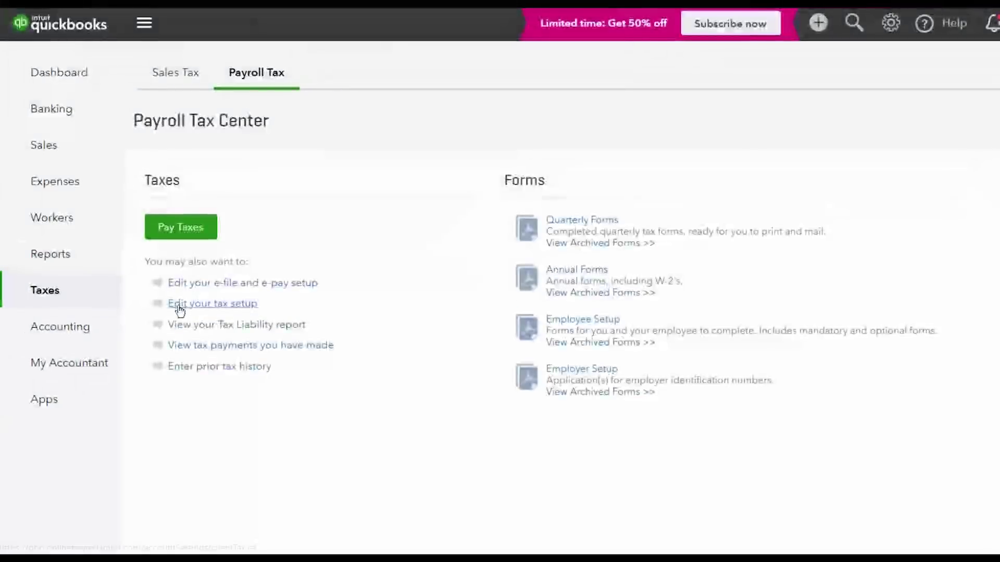
Open Tax Setup's company state tax information to view Texas SUI 2.70%, ETIA 0.10% and OA 0.00%
{"action": "left_click", "coordinate": [235, 308]}
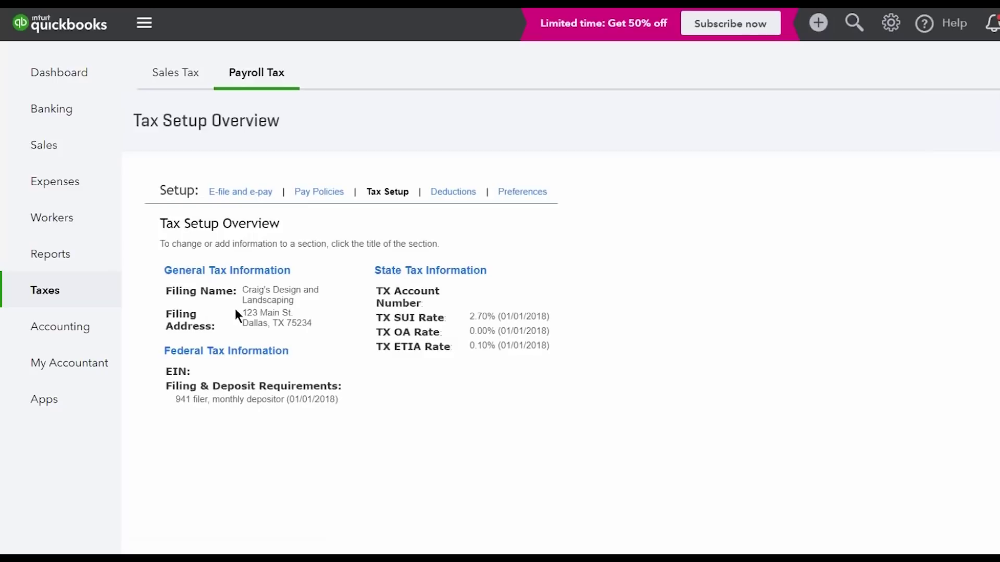
{"action": "left_click", "coordinate": [437, 276]}
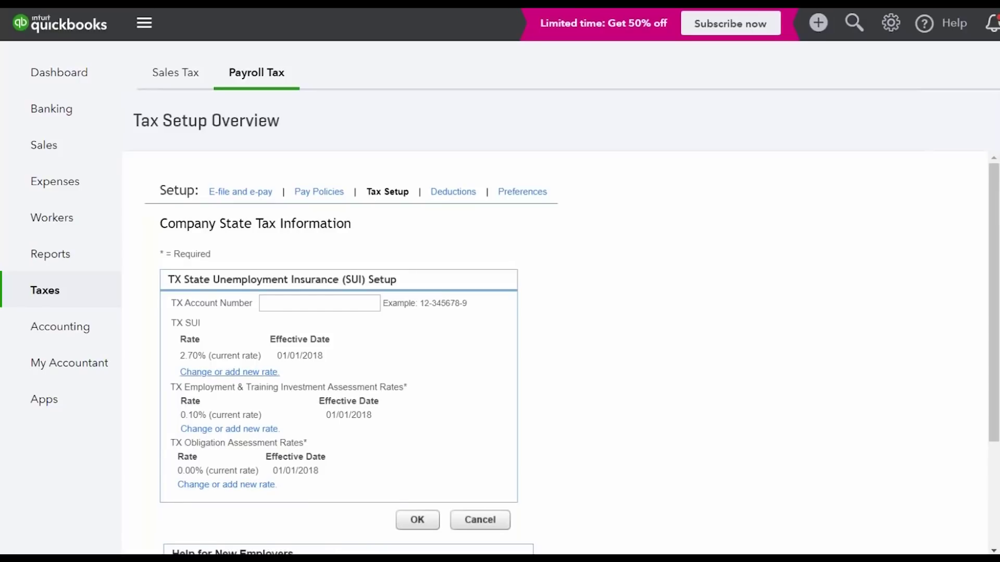
Review the pay policies setup page
{"action": "left_click", "coordinate": [319, 192]}
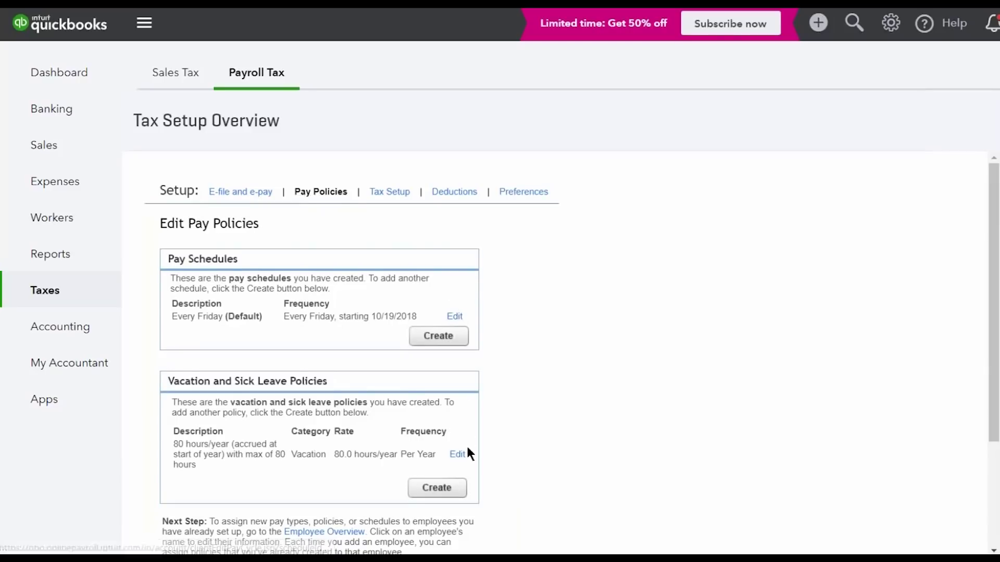
{"action": "scroll", "coordinate": [466, 410], "scroll_direction": "down", "scroll_amount": 1}
{"action": "scroll", "coordinate": [462, 217], "scroll_direction": "up", "scroll_amount": 1}
Inspect the Good Health Insurance deduction's description under Deductions, then go to payroll preferences
{"action": "left_click", "coordinate": [453, 193]}
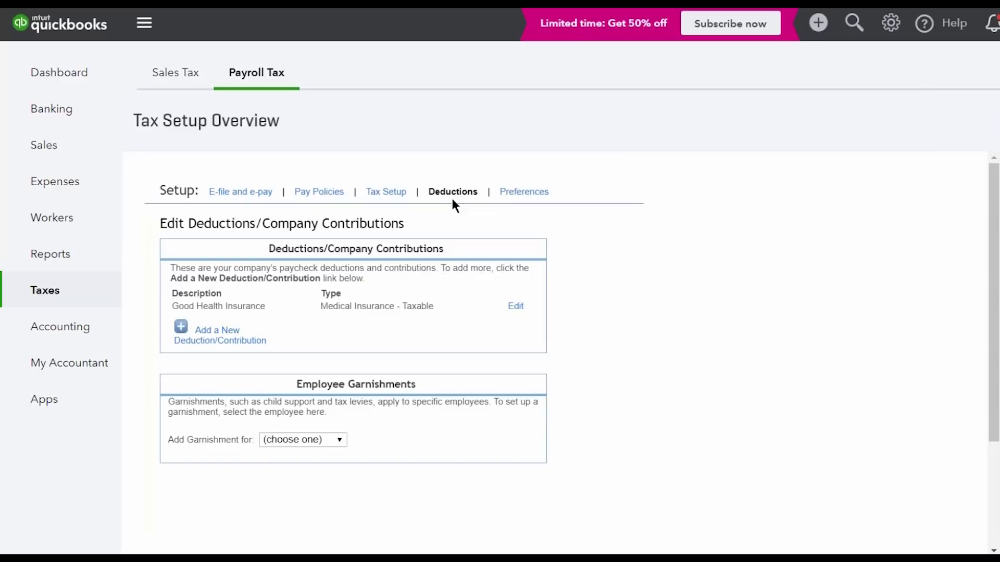
{"action": "left_click", "coordinate": [516, 307]}
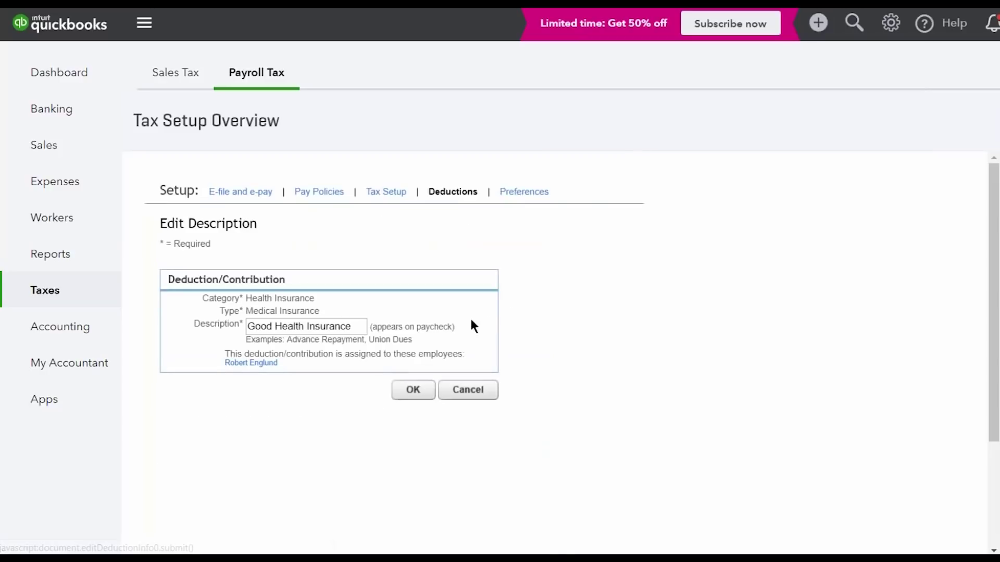
{"action": "left_click_drag", "start_coordinate": [364, 333], "coordinate": [293, 332]}
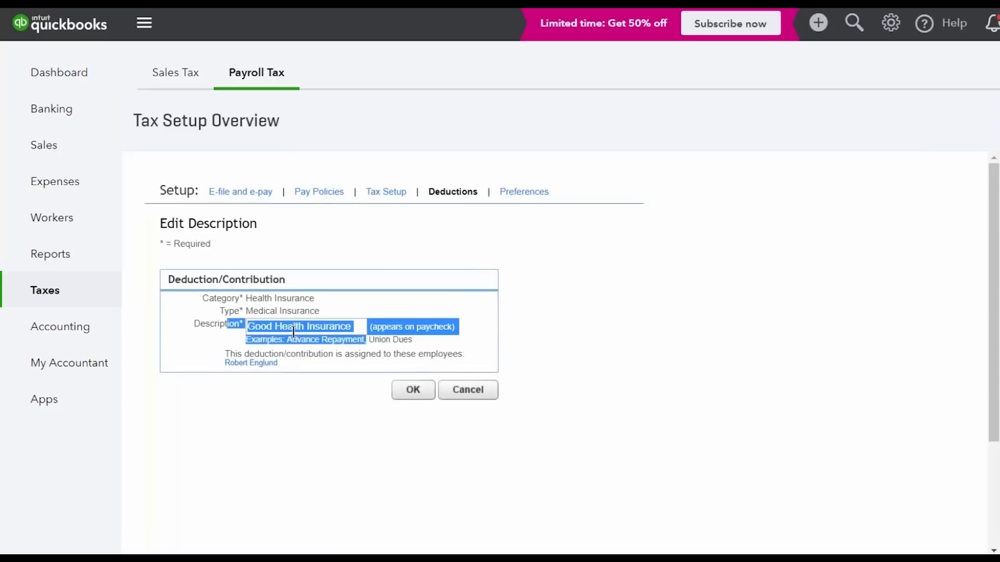
{"action": "left_click", "coordinate": [355, 325]}
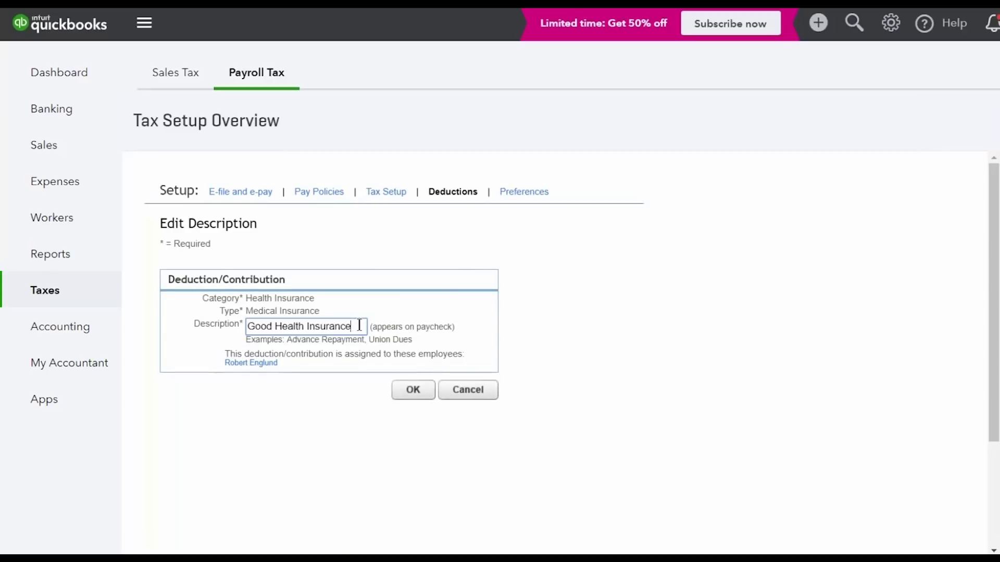
{"action": "left_click", "coordinate": [516, 194]}
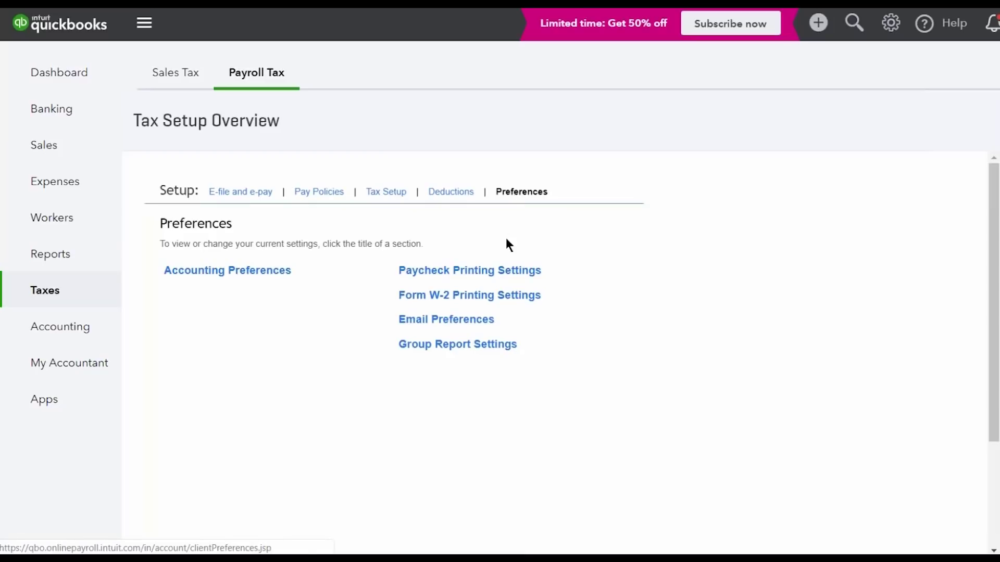
Set paychecks to print on preprinted voucher check stock with two stubs and save
{"action": "left_click", "coordinate": [499, 275]}
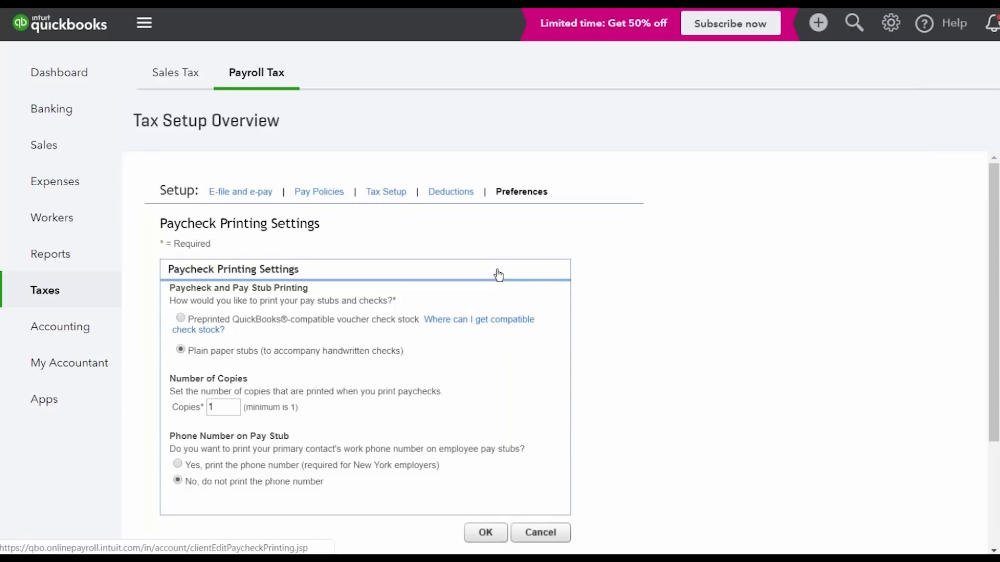
{"action": "left_click", "coordinate": [181, 318]}
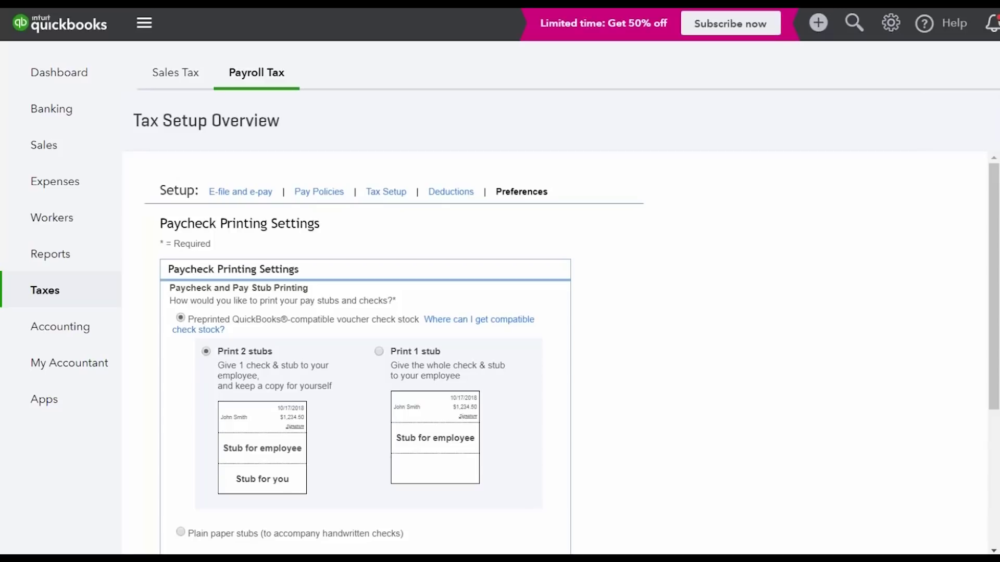
{"action": "scroll", "coordinate": [204, 301], "scroll_direction": "down", "scroll_amount": 2}
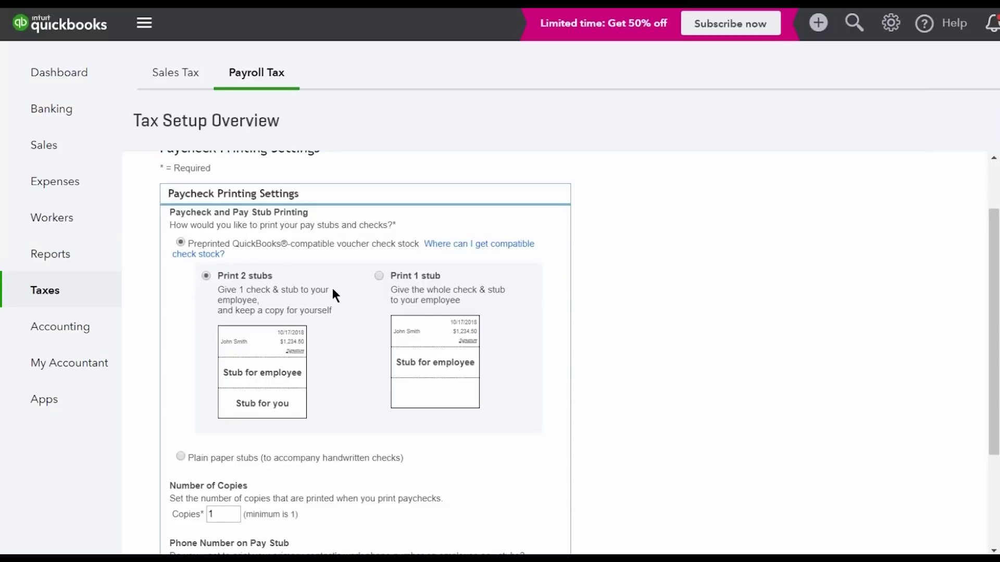
{"action": "scroll", "coordinate": [211, 426], "scroll_direction": "down", "scroll_amount": 3}
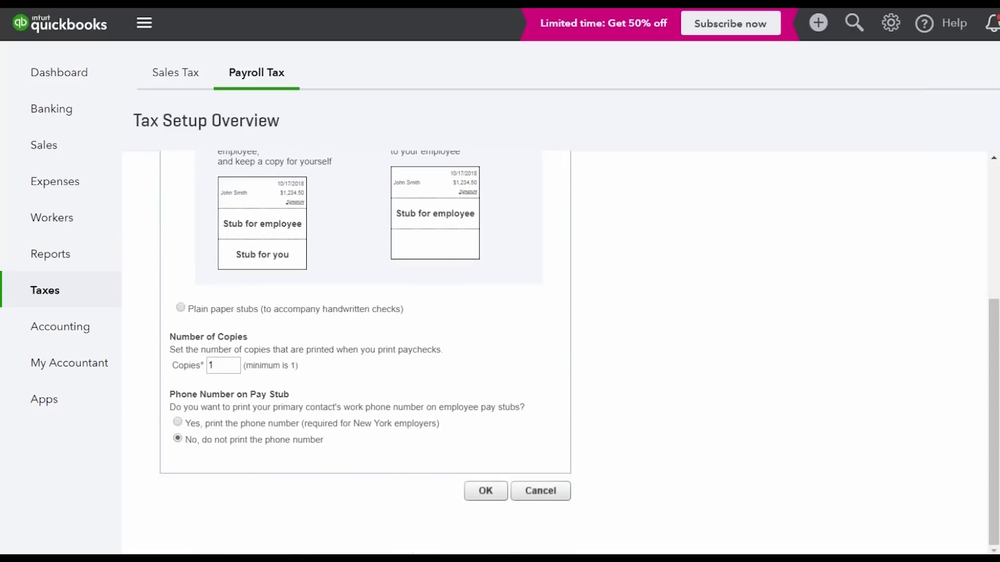
{"action": "left_click", "coordinate": [477, 490]}
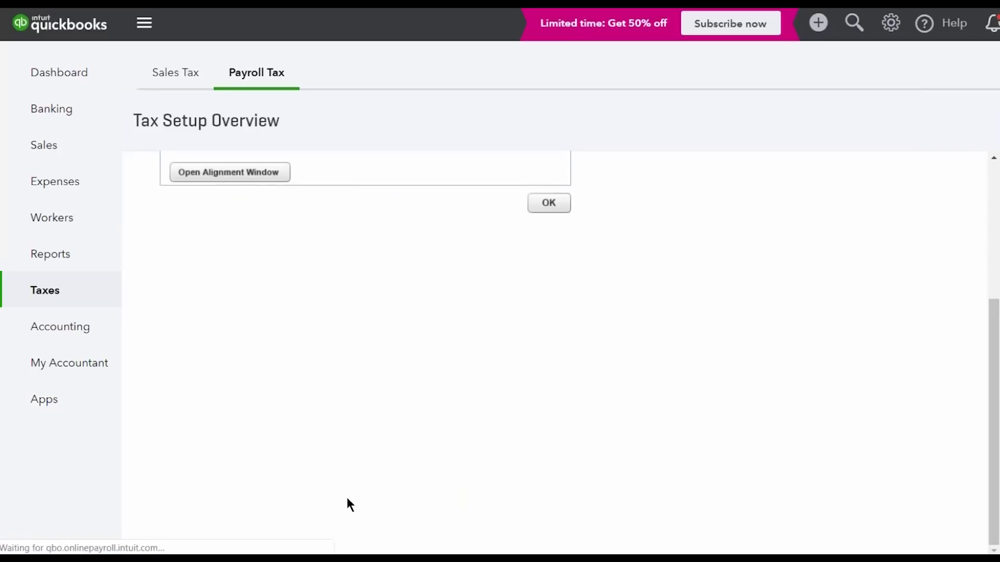
{"action": "left_click", "coordinate": [541, 426]}
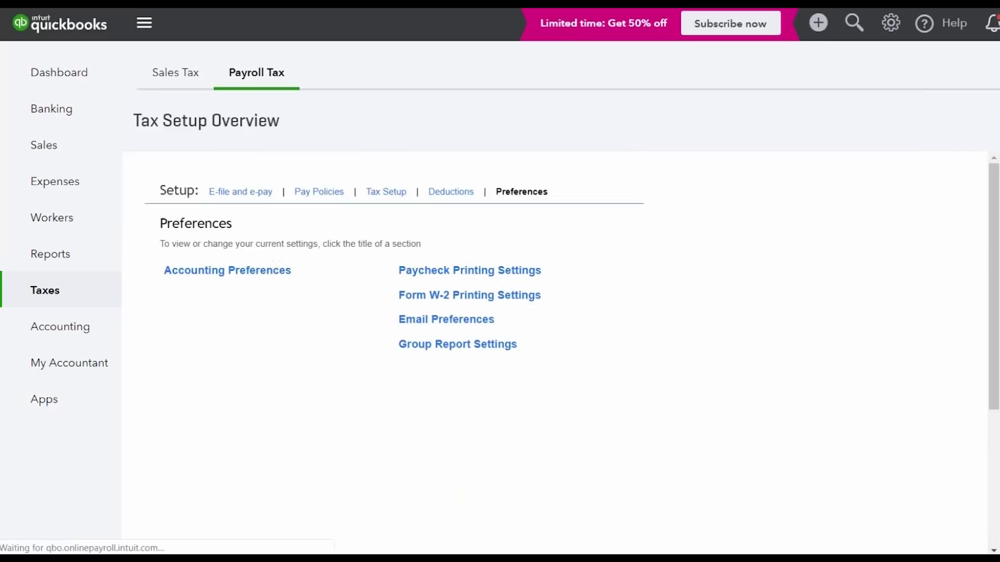
{"action": "left_click", "coordinate": [516, 302]}
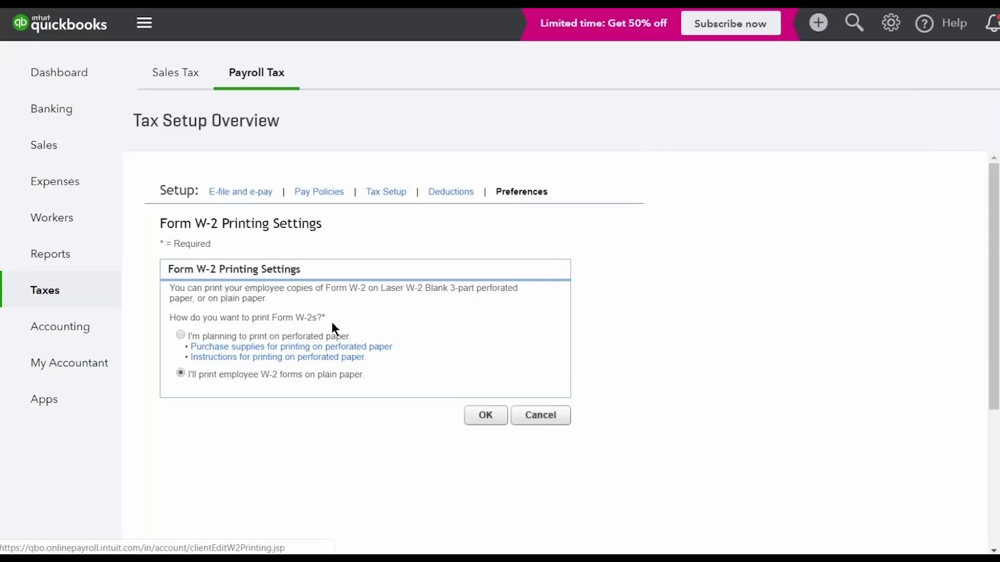
Keep W-2s on plain paper; leave email reminders and group report settings unchanged
{"action": "left_click", "coordinate": [483, 414]}
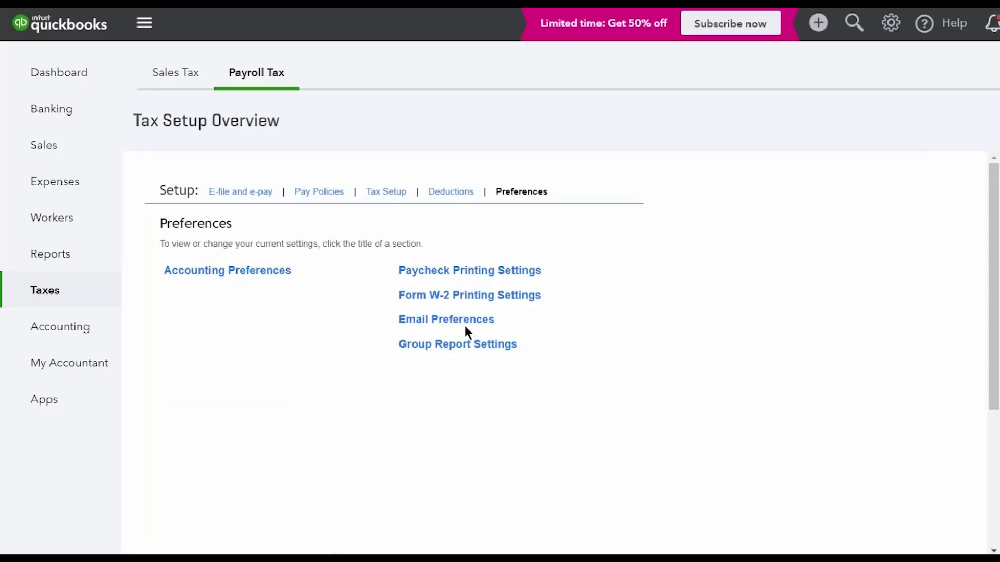
{"action": "left_click", "coordinate": [462, 321]}
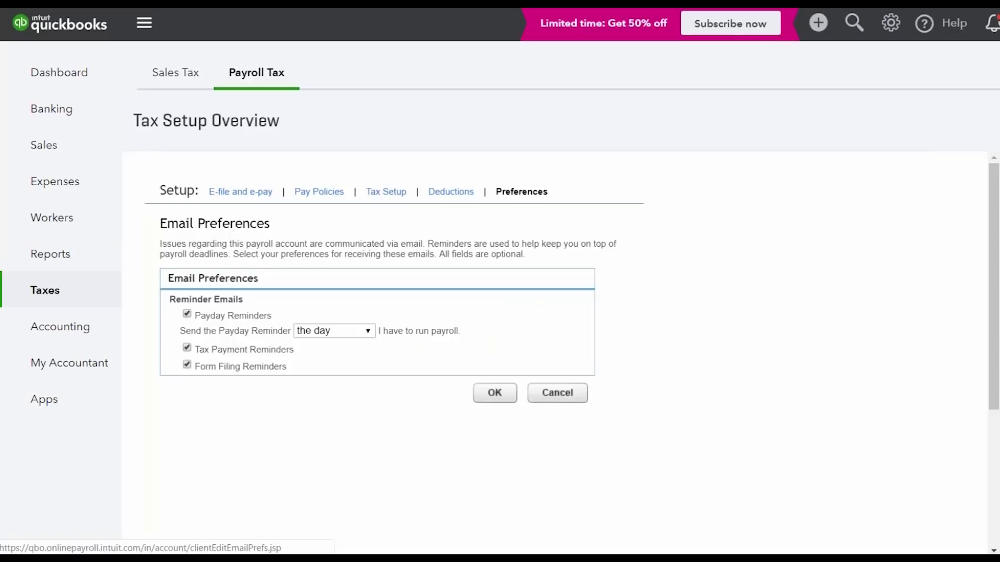
{"action": "left_click", "coordinate": [553, 396]}
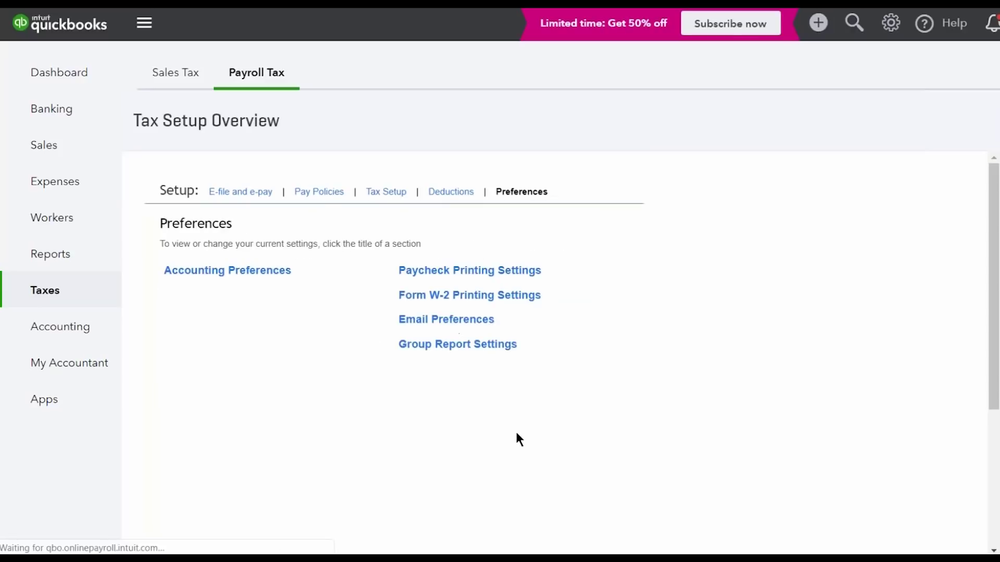
{"action": "left_click", "coordinate": [495, 345]}
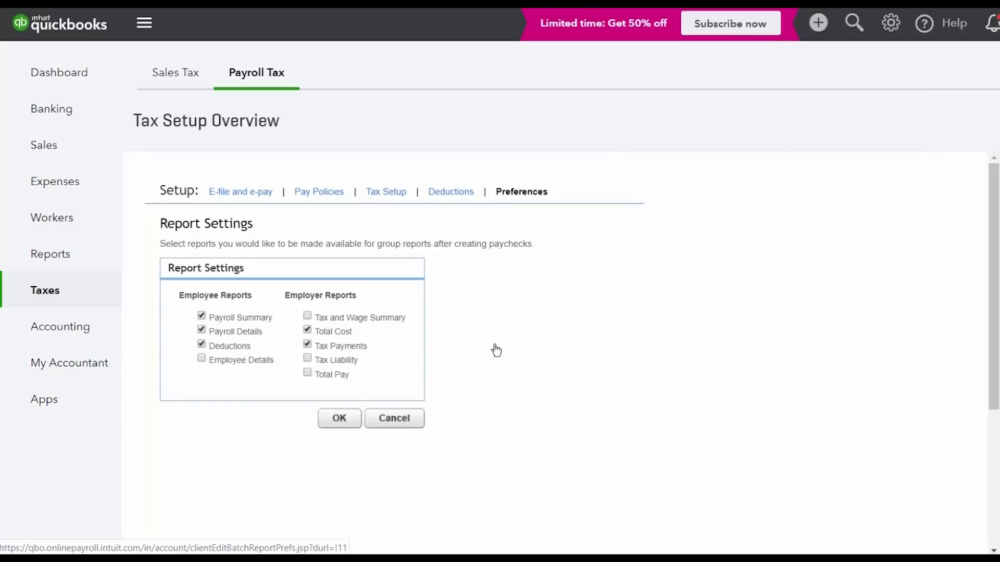
{"action": "left_click", "coordinate": [414, 413]}
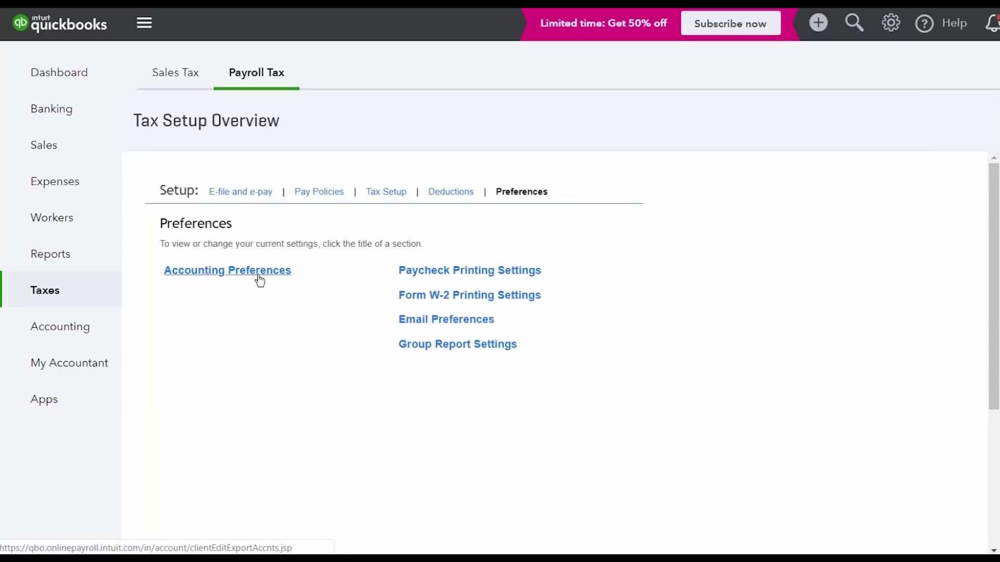
{"action": "left_click", "coordinate": [259, 277]}
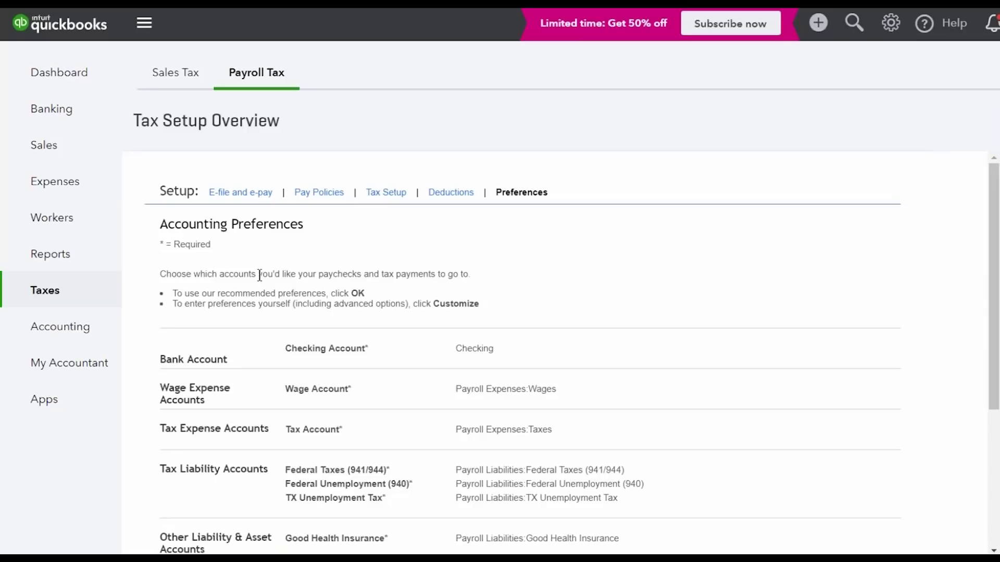
{"action": "scroll", "coordinate": [484, 323], "scroll_direction": "down", "scroll_amount": 3}
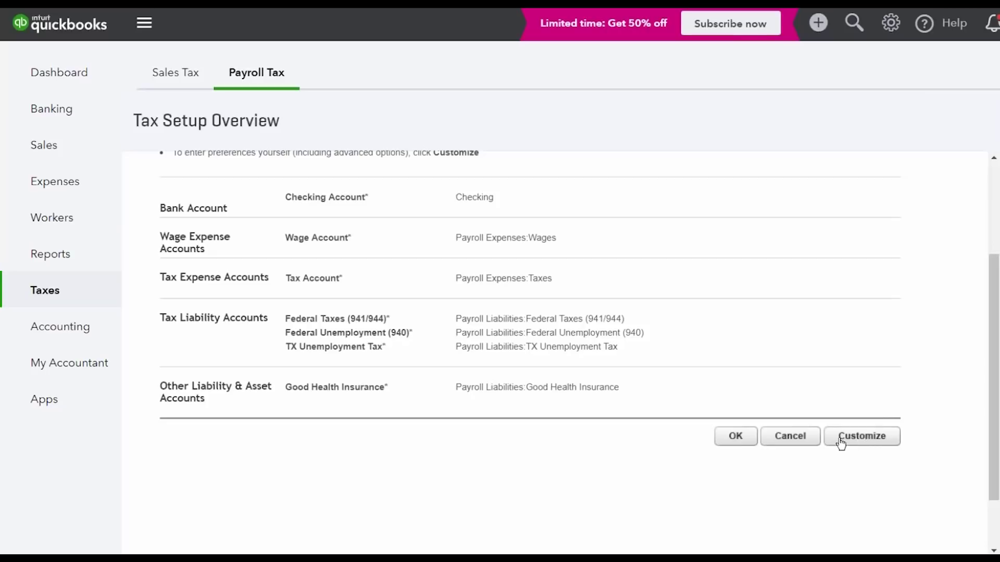
{"action": "left_click", "coordinate": [807, 440]}
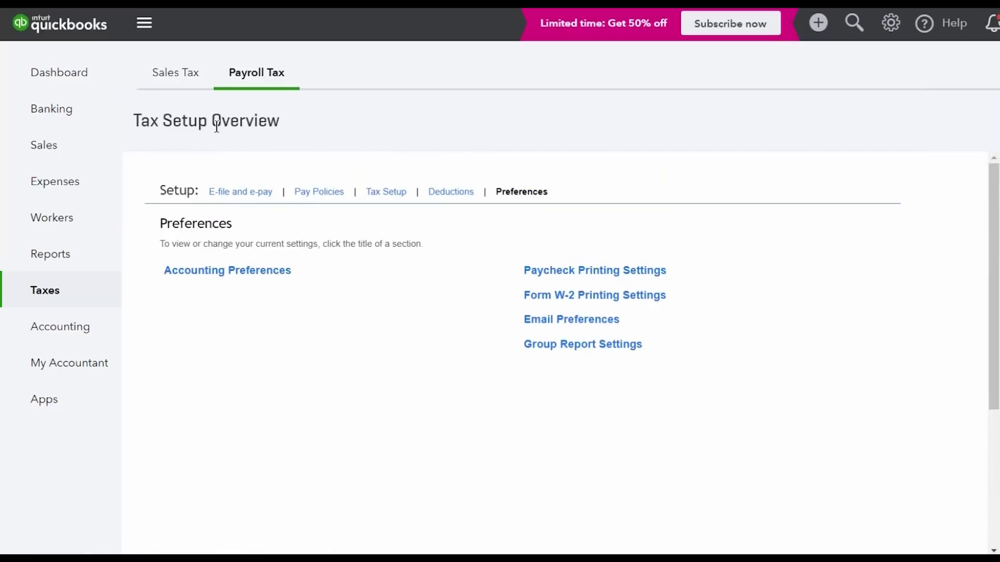
From the Payroll Tax Center, start a blank Weekly Timesheet for 10/14/2018–10/20/2018
{"action": "left_click", "coordinate": [91, 298]}
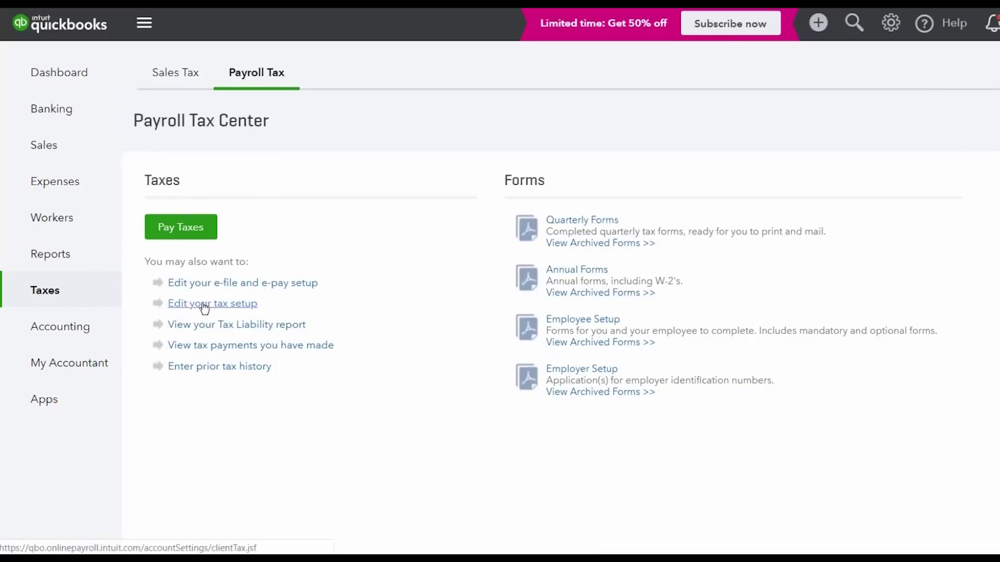
{"action": "left_click", "coordinate": [890, 24]}
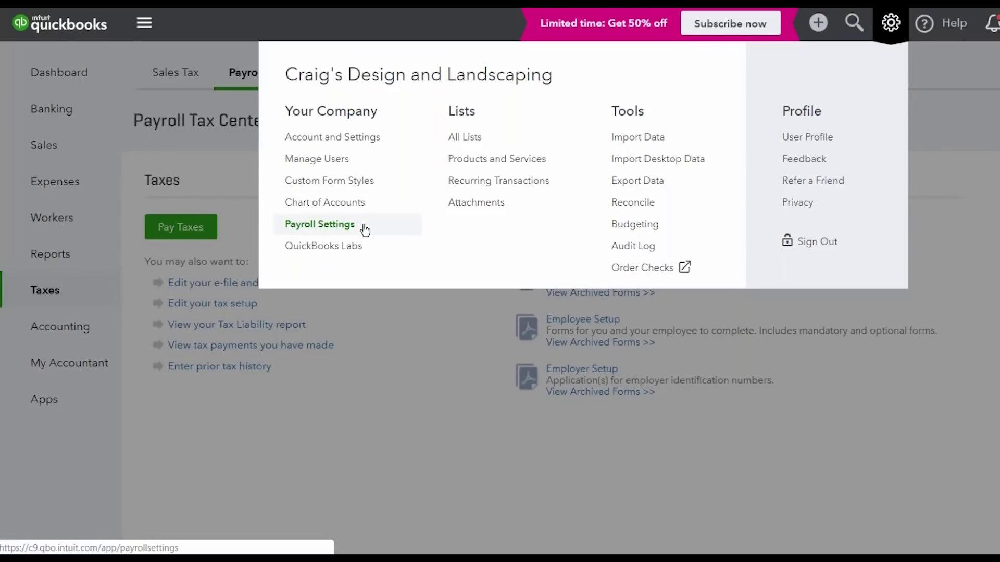
{"action": "left_click", "coordinate": [95, 118]}
{"action": "mouse_move", "coordinate": [92, 223]}
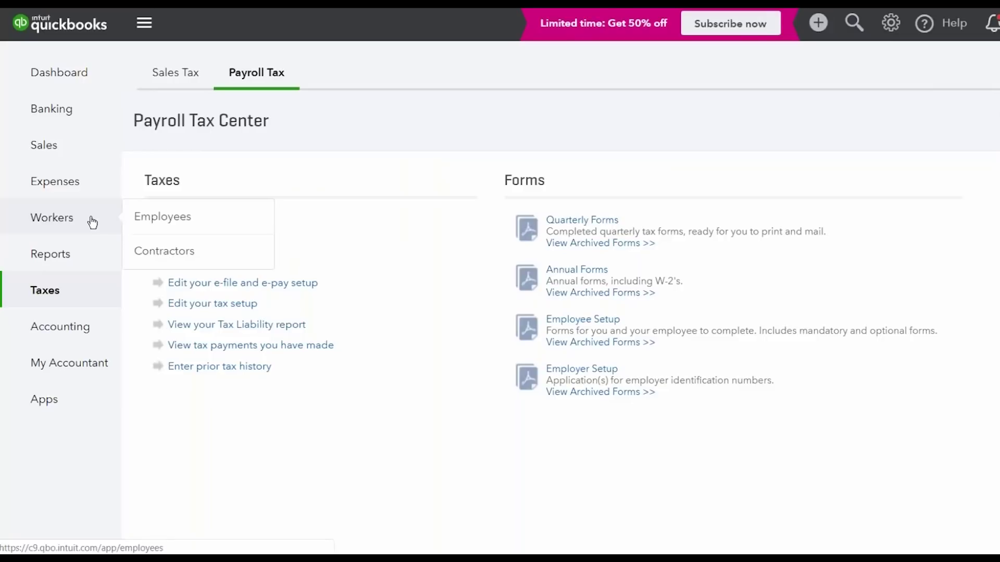
{"action": "left_click", "coordinate": [810, 40]}
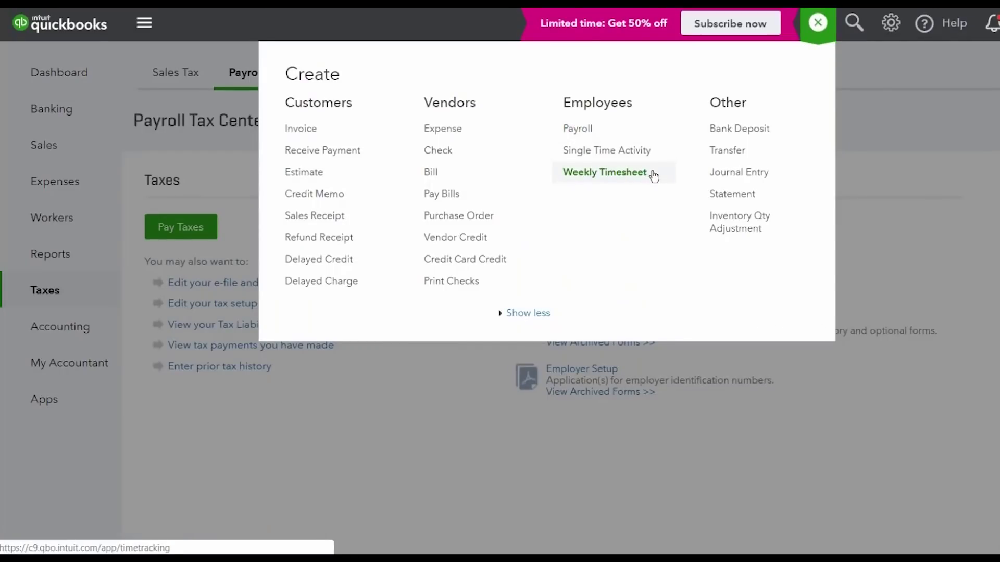
{"action": "left_click", "coordinate": [654, 177]}
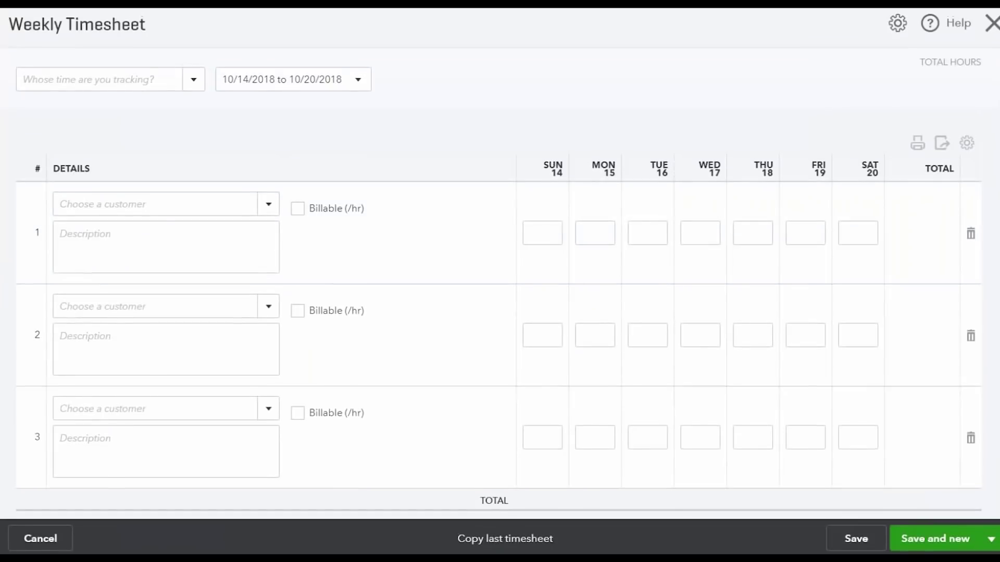
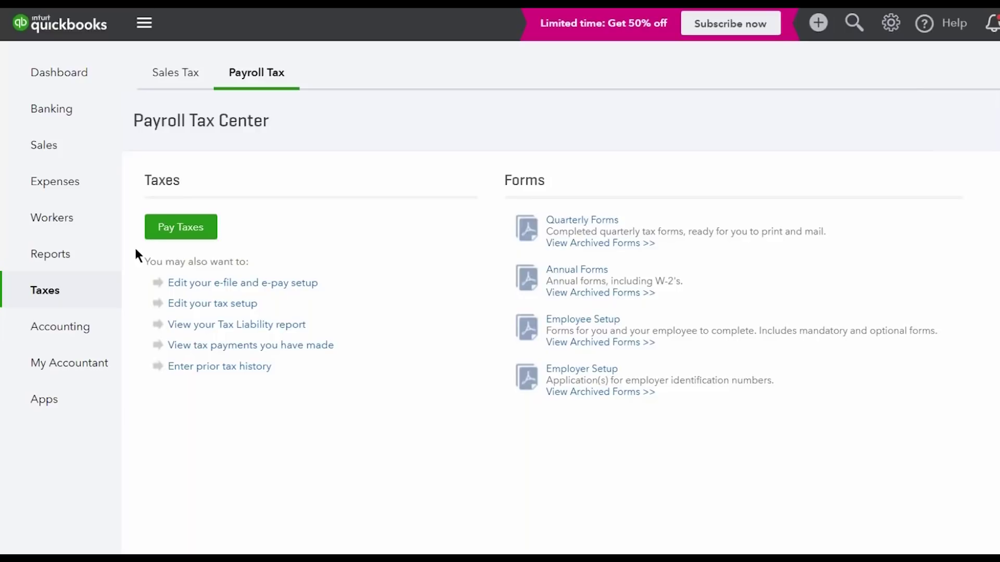
From Workers, start an Every Friday payroll run for the 10/19/2018 pay date
{"action": "mouse_move", "coordinate": [86, 219]}
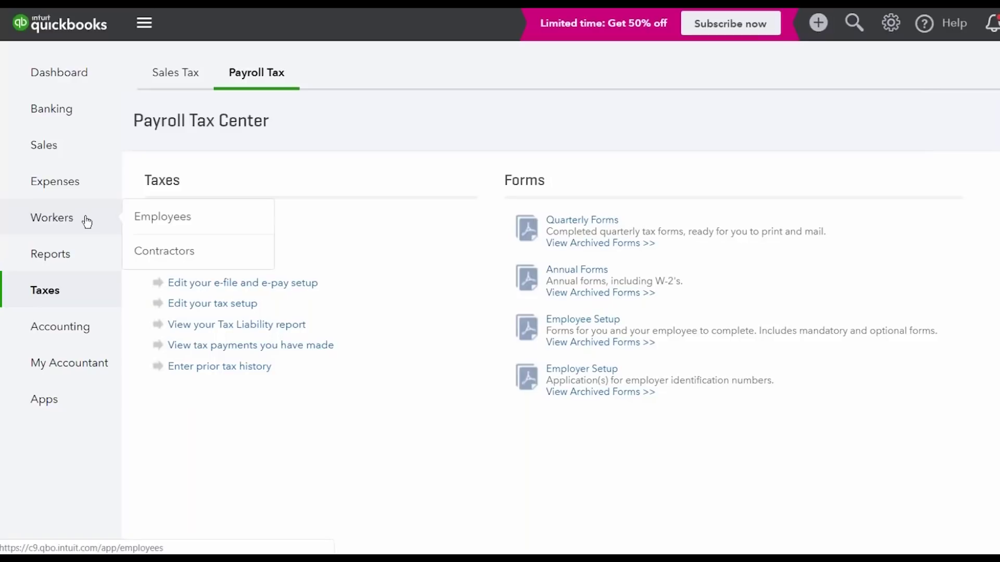
{"action": "left_click", "coordinate": [86, 221]}
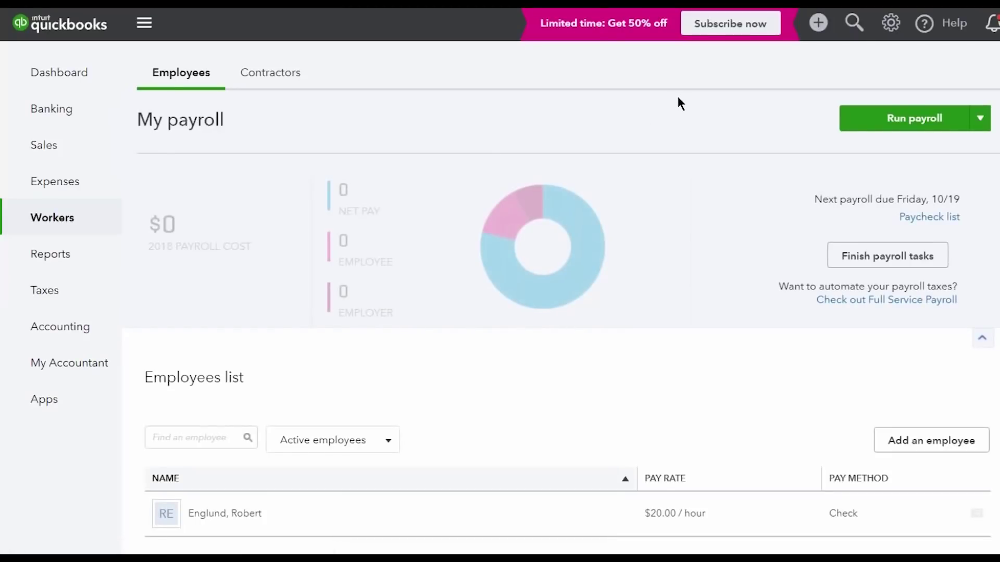
{"action": "left_click", "coordinate": [933, 127]}
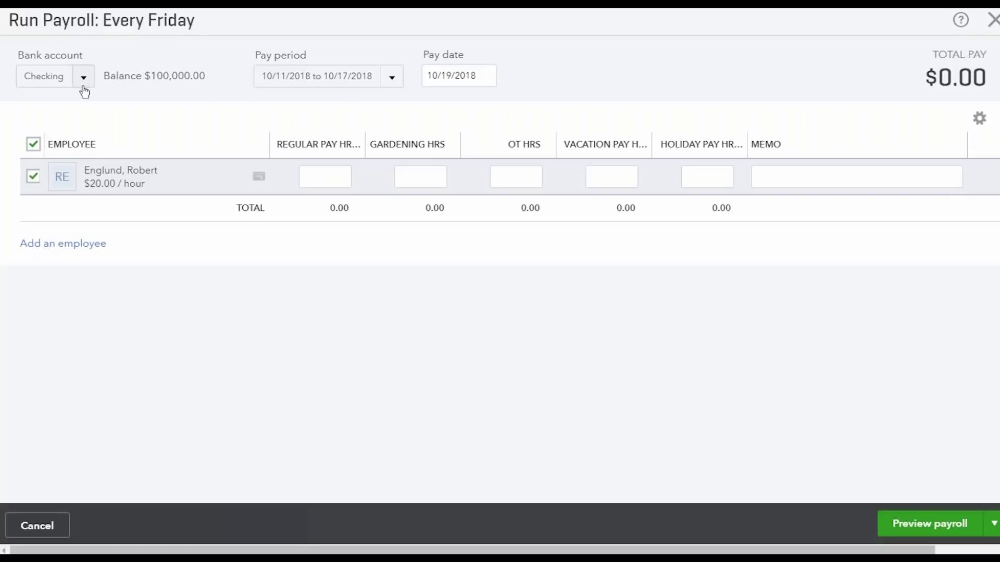
Keep the 10/11/2018–10/17/2018 pay period and go to the employee's regular pay hours
{"action": "left_click", "coordinate": [388, 82]}
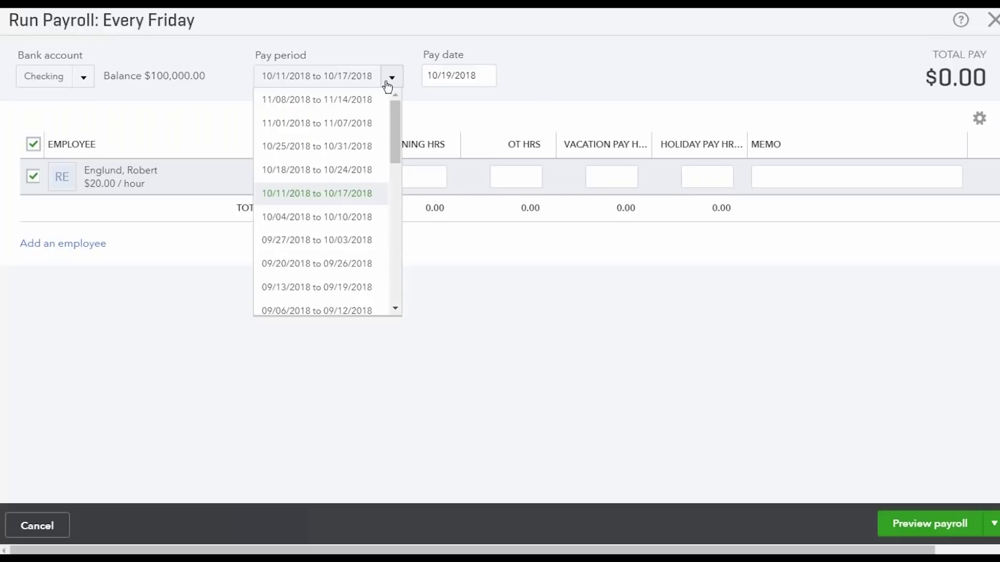
{"action": "left_click", "coordinate": [544, 85]}
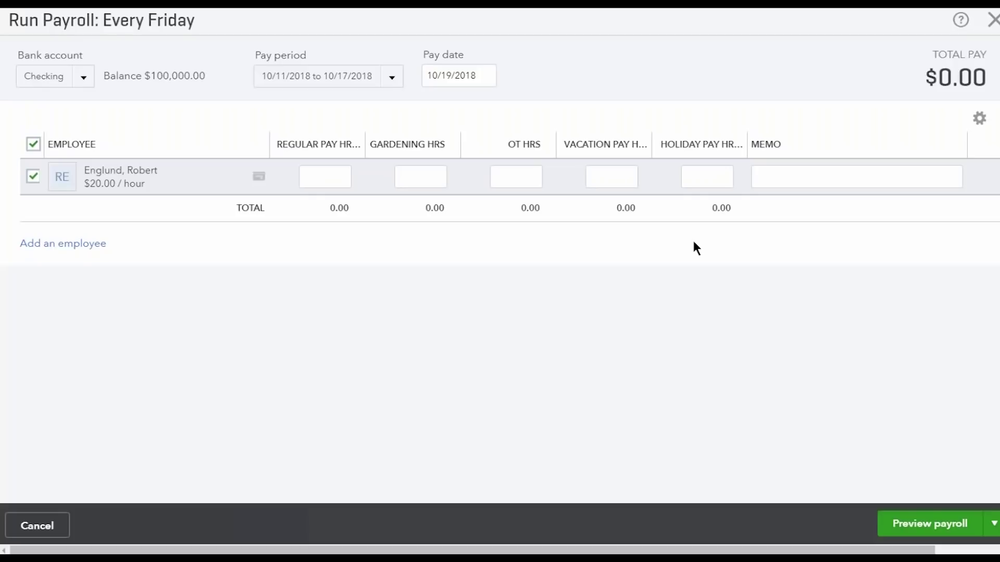
{"action": "left_click", "coordinate": [333, 185]}
Enter 40 regular, 4 gardening, 4 OT, 10 vacation and 5 holiday hours, totalling $1,350.00
{"action": "type", "text": "40"}
{"action": "key", "text": "Tab"}
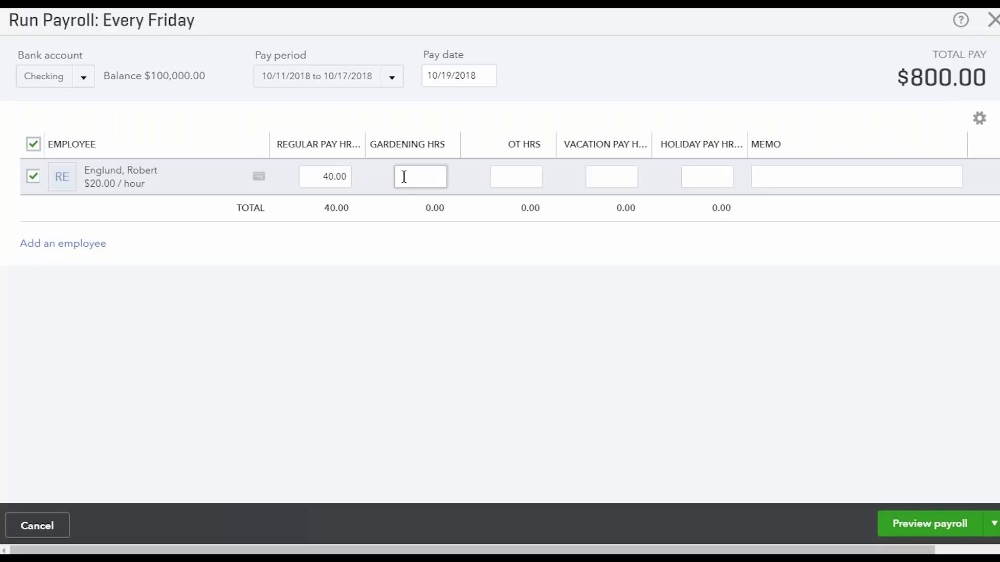
{"action": "type", "text": "4"}
{"action": "key", "text": "Tab"}
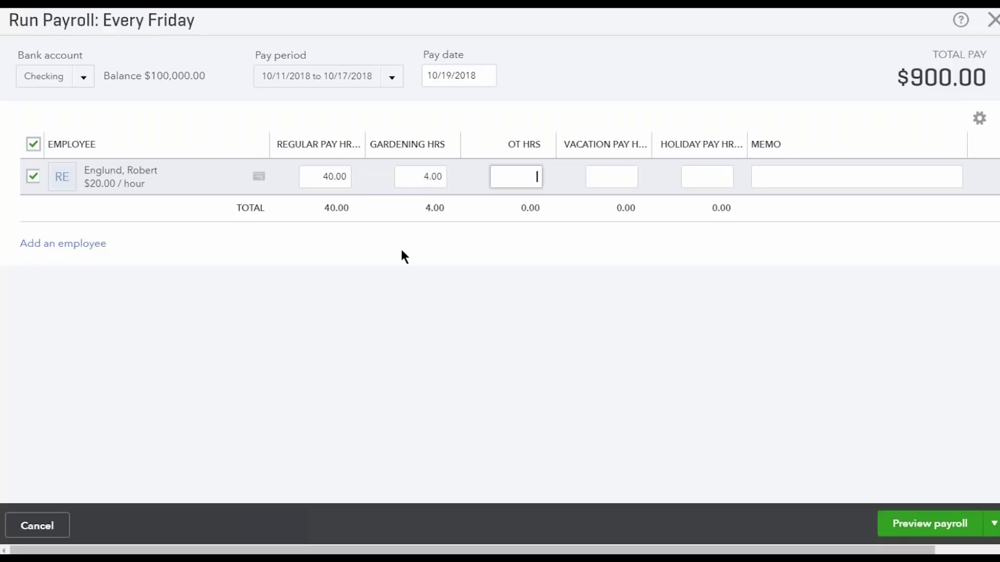
{"action": "type", "text": "4"}
{"action": "key", "text": "Tab"}
{"action": "type", "text": "10"}
{"action": "key", "text": "Tab"}
{"action": "type", "text": "5"}
{"action": "key", "text": "Tab"}
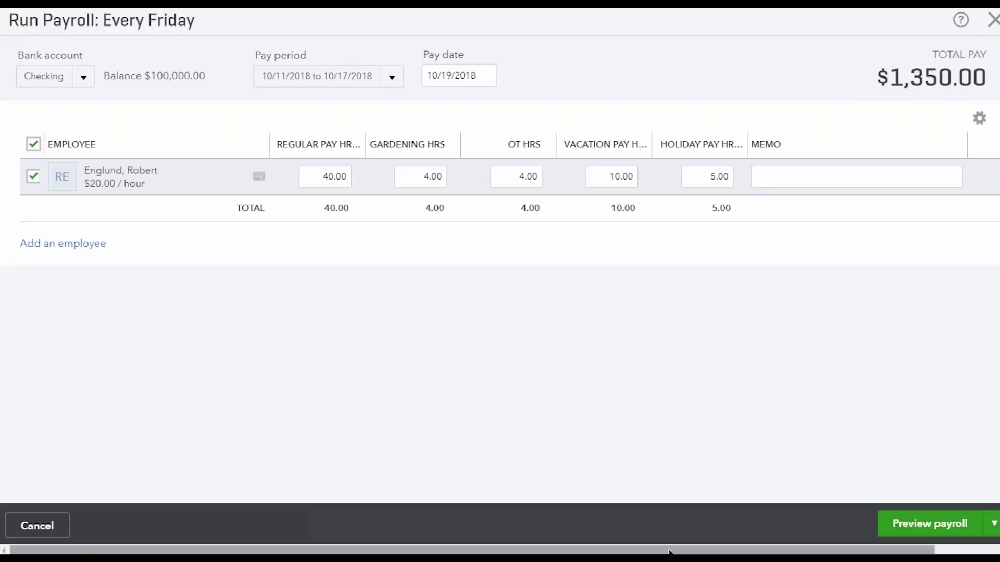
{"action": "left_click_drag", "start_coordinate": [669, 551], "coordinate": [767, 553]}
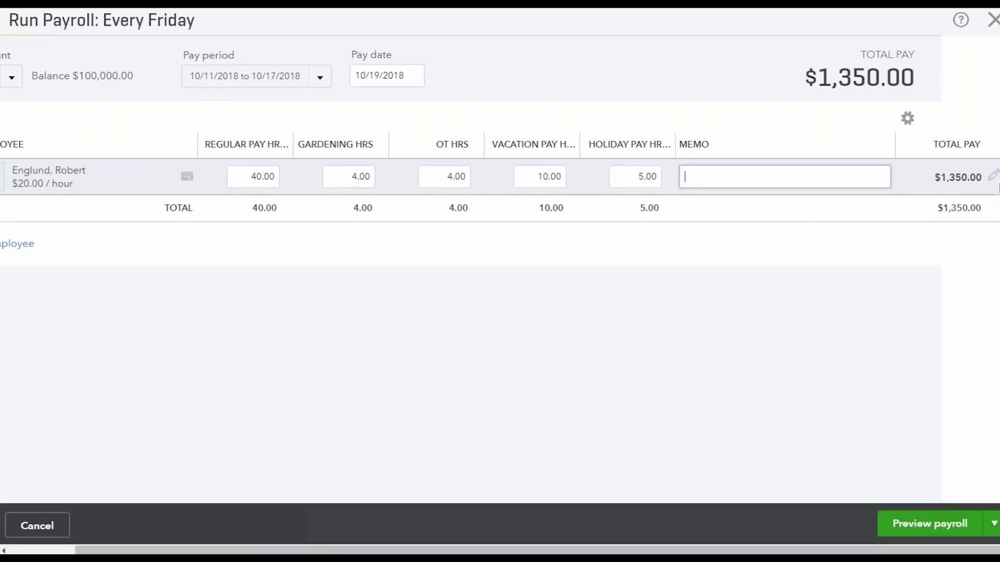
{"action": "left_click", "coordinate": [993, 177]}
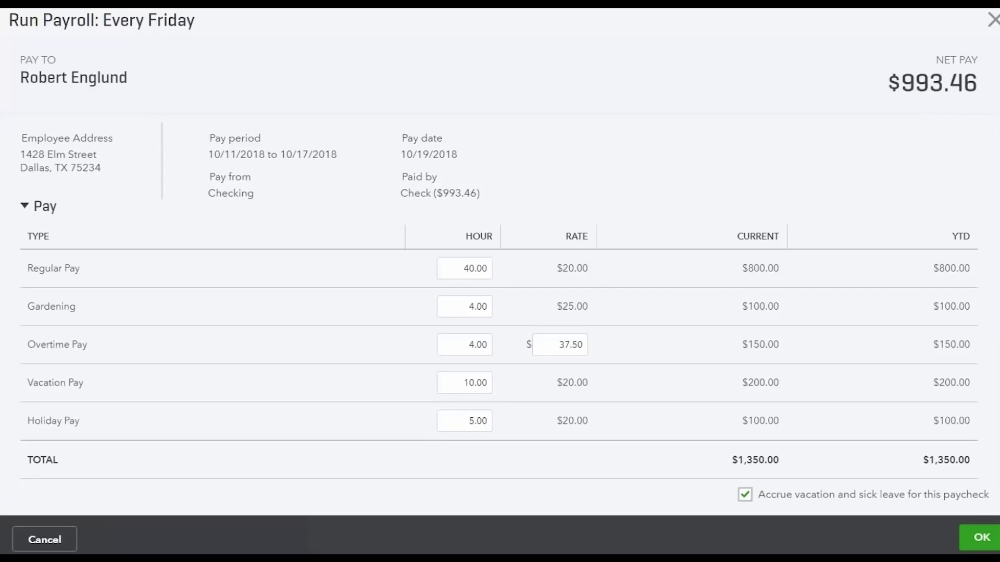
{"action": "scroll", "coordinate": [988, 139], "scroll_direction": "down", "scroll_amount": 5}
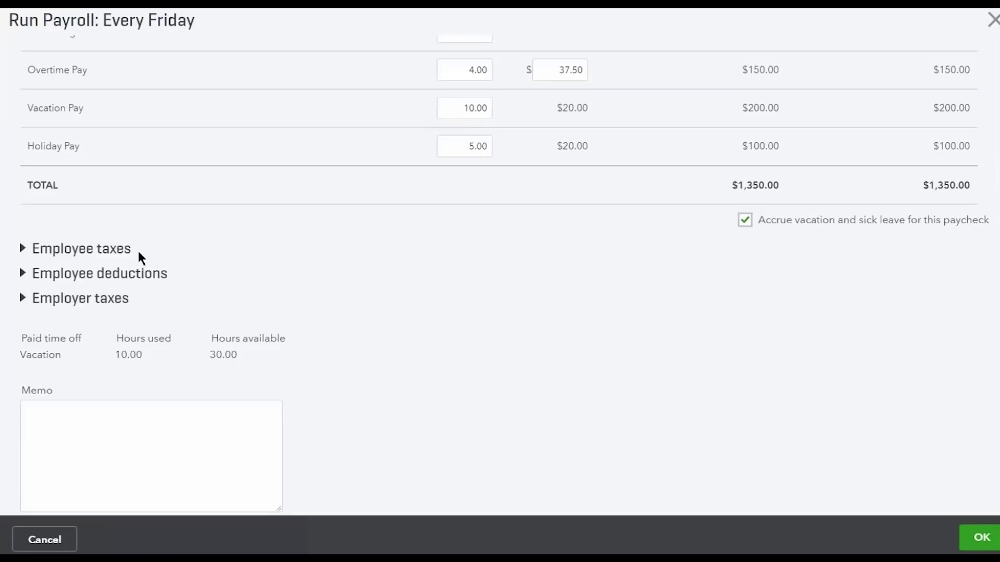
{"action": "left_click", "coordinate": [123, 251]}
{"action": "scroll", "coordinate": [120, 255], "scroll_direction": "down", "scroll_amount": 4}
{"action": "left_click", "coordinate": [122, 274]}
{"action": "scroll", "coordinate": [119, 276], "scroll_direction": "down", "scroll_amount": 3}
{"action": "left_click", "coordinate": [116, 298]}
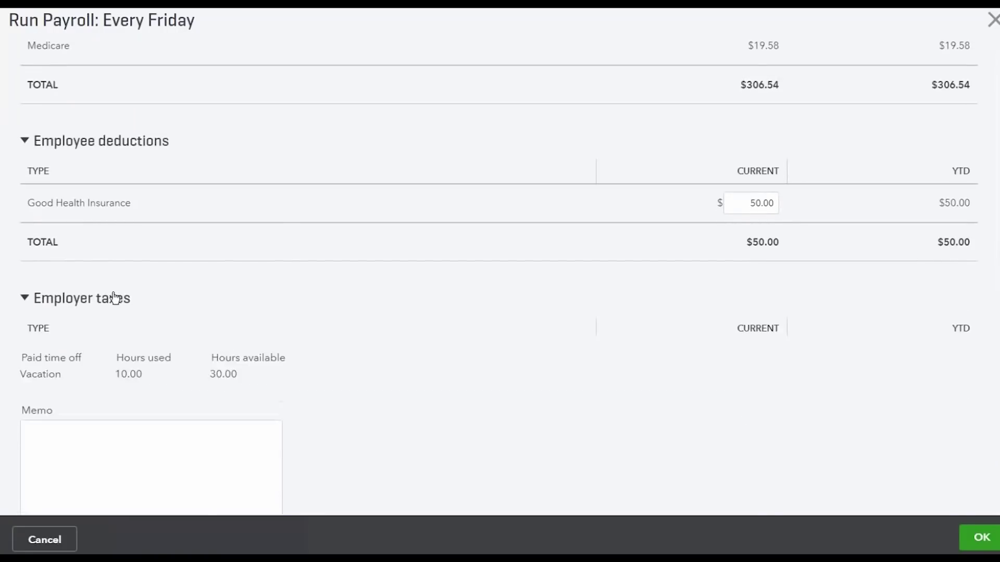
{"action": "scroll", "coordinate": [159, 299], "scroll_direction": "down", "scroll_amount": 5}
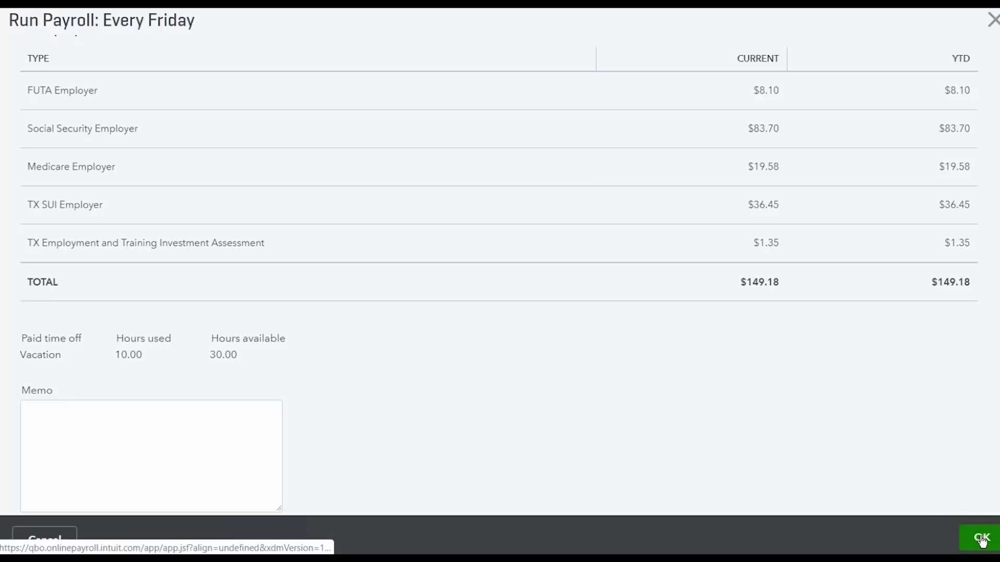
{"action": "left_click", "coordinate": [933, 519]}
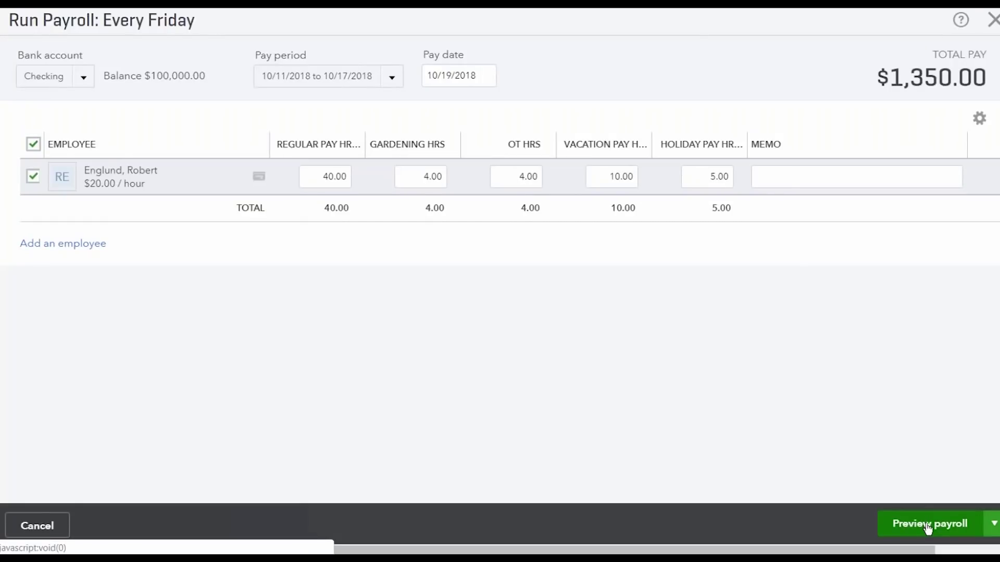
Preview the payroll summary and submit it, creating a $993.46 paper paycheck
{"action": "left_click", "coordinate": [928, 525]}
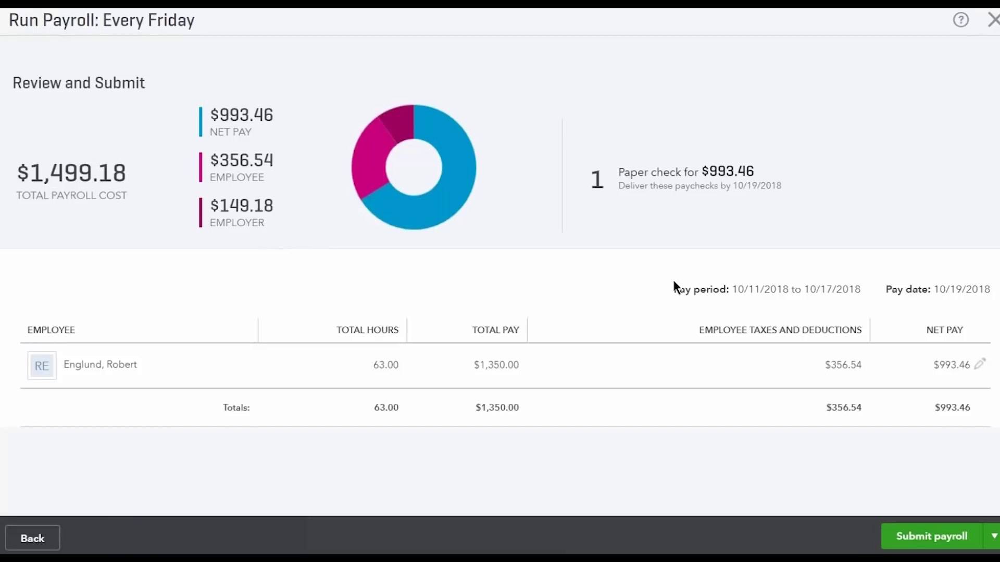
{"action": "left_click", "coordinate": [949, 535]}
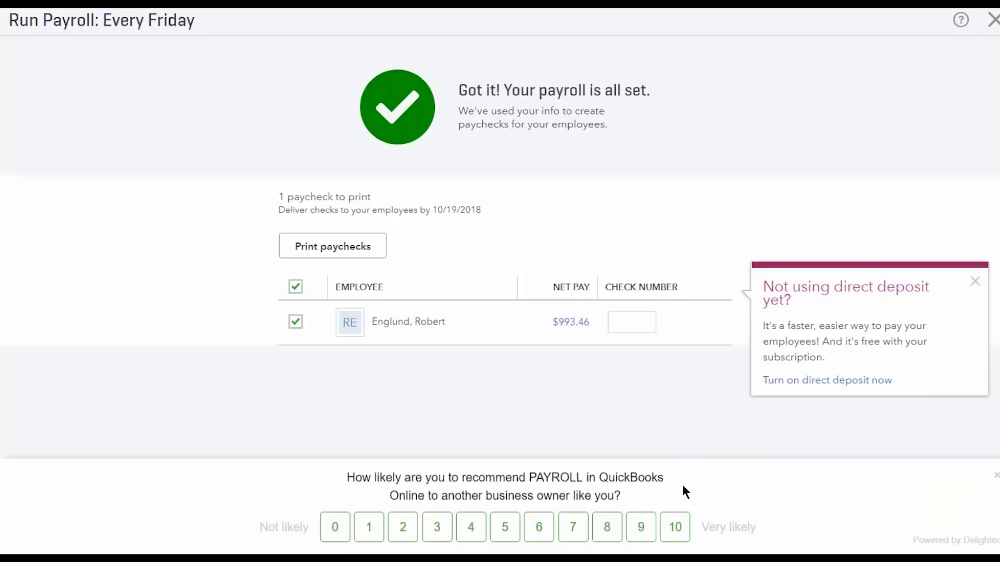
Rate the survey 10, dismiss the direct deposit suggestion and finish the payroll run
{"action": "left_click", "coordinate": [674, 526]}
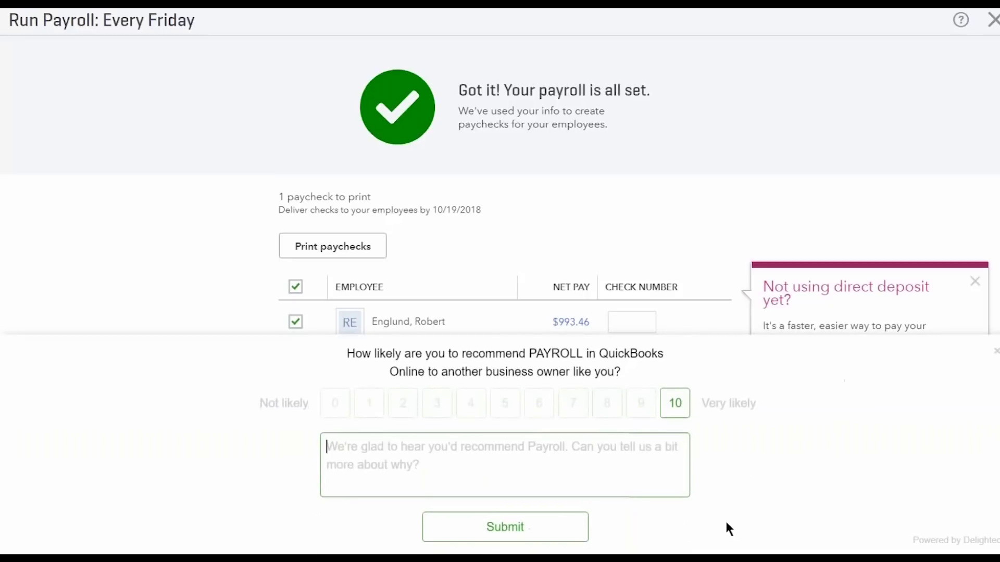
{"action": "left_click", "coordinate": [578, 527]}
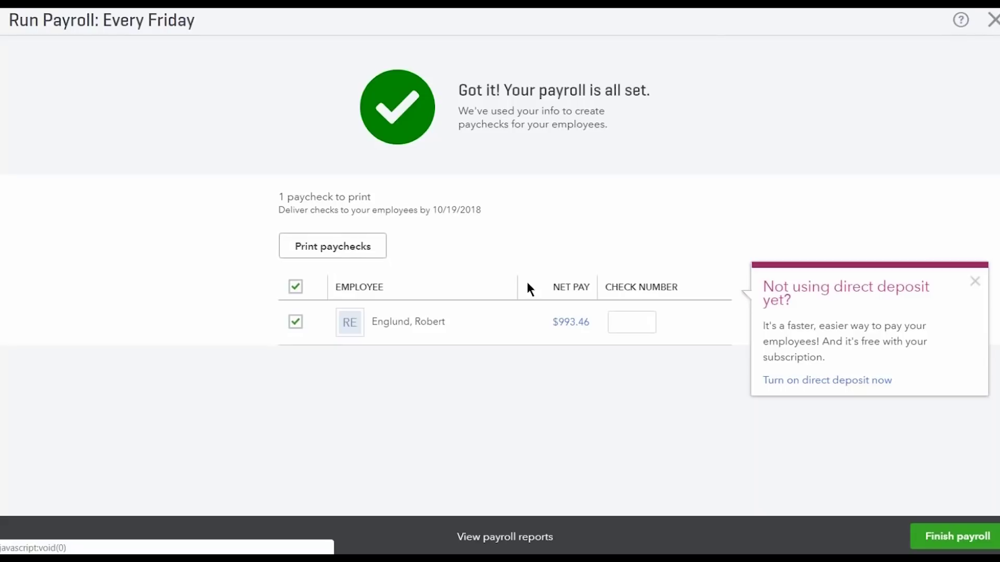
{"action": "left_click", "coordinate": [975, 284]}
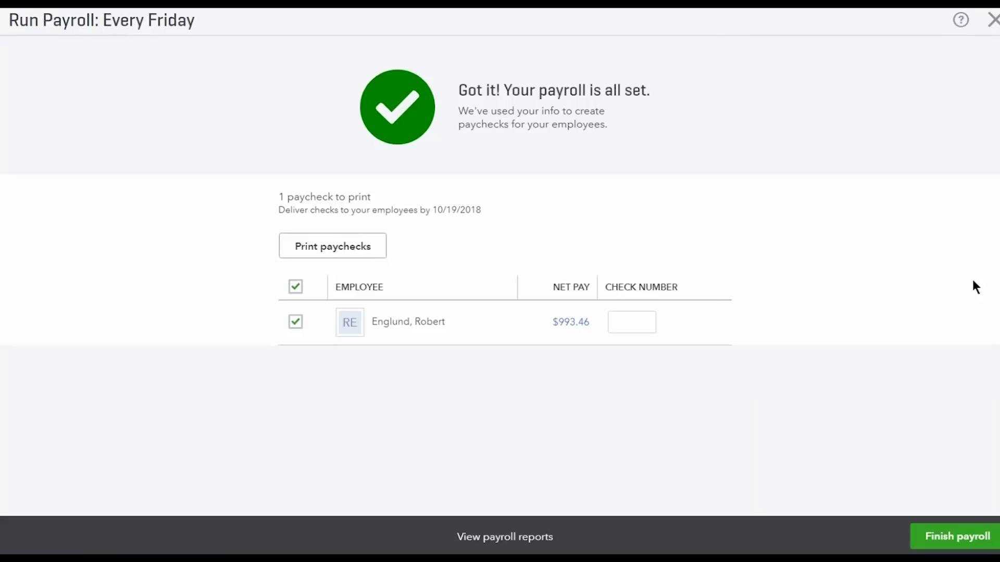
{"action": "left_click", "coordinate": [956, 540]}
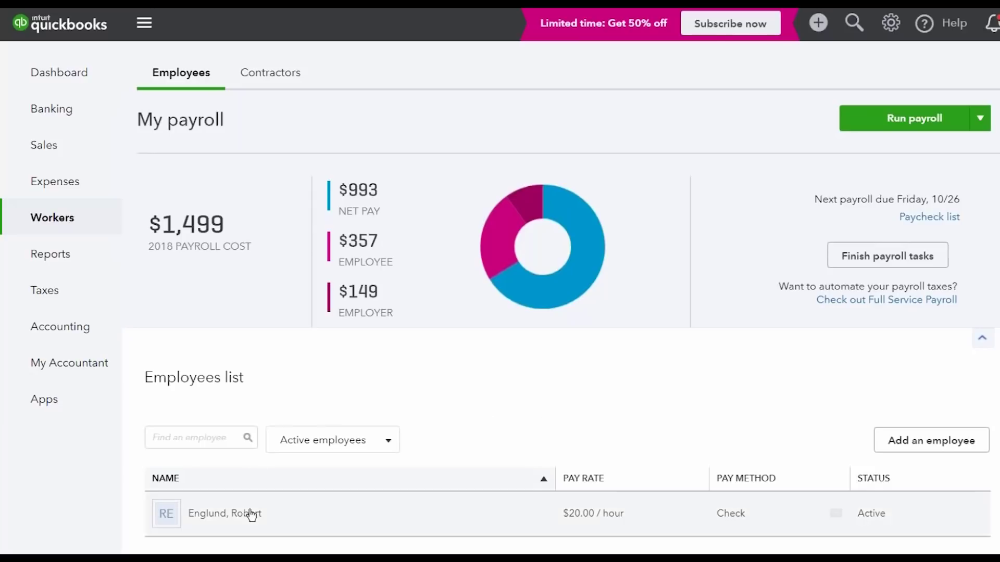
Open the employee's record and review the pay setup
{"action": "left_click", "coordinate": [213, 513]}
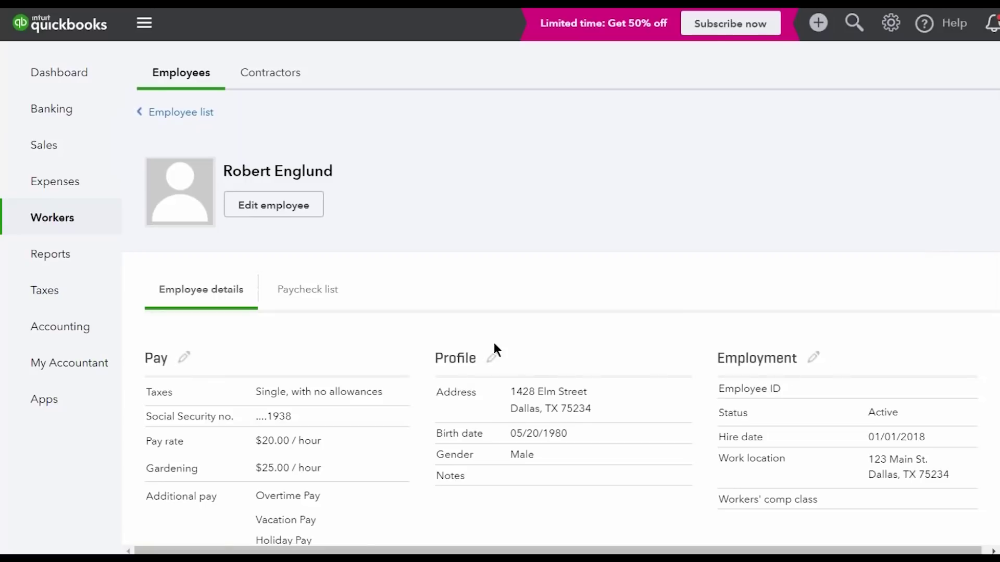
{"action": "left_click", "coordinate": [186, 360]}
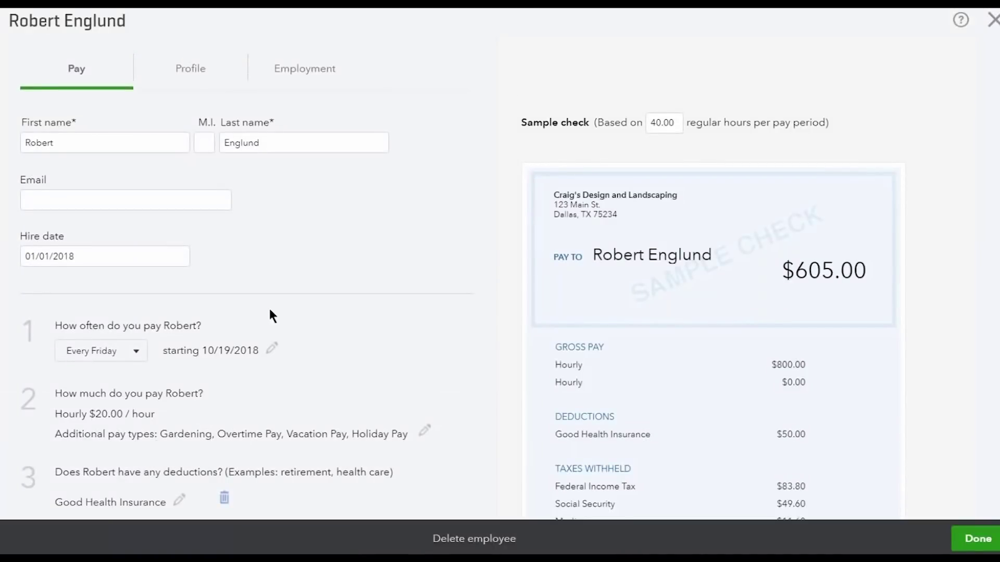
{"action": "scroll", "coordinate": [270, 392], "scroll_direction": "down", "scroll_amount": 4}
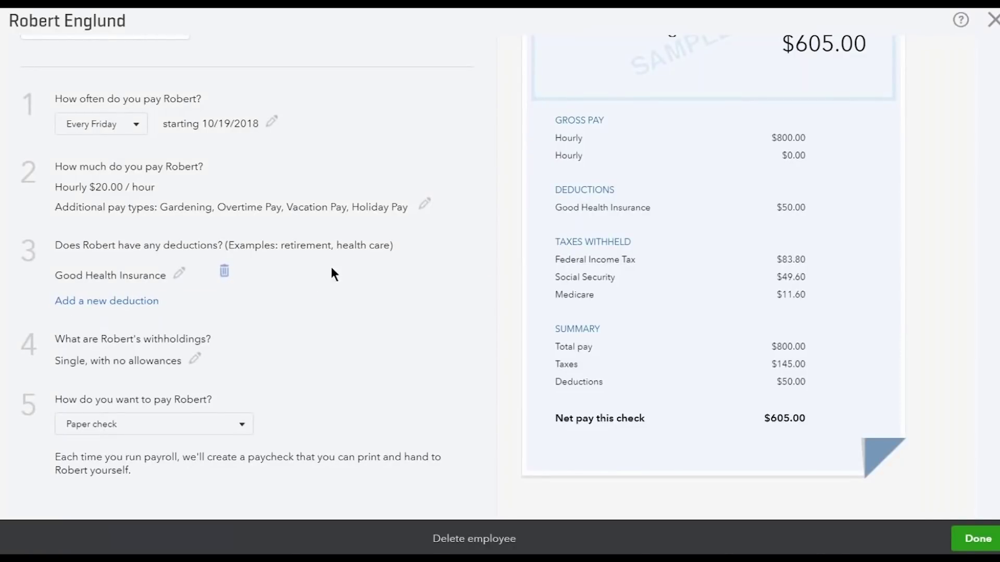
{"action": "scroll", "coordinate": [426, 211], "scroll_direction": "up", "scroll_amount": 5}
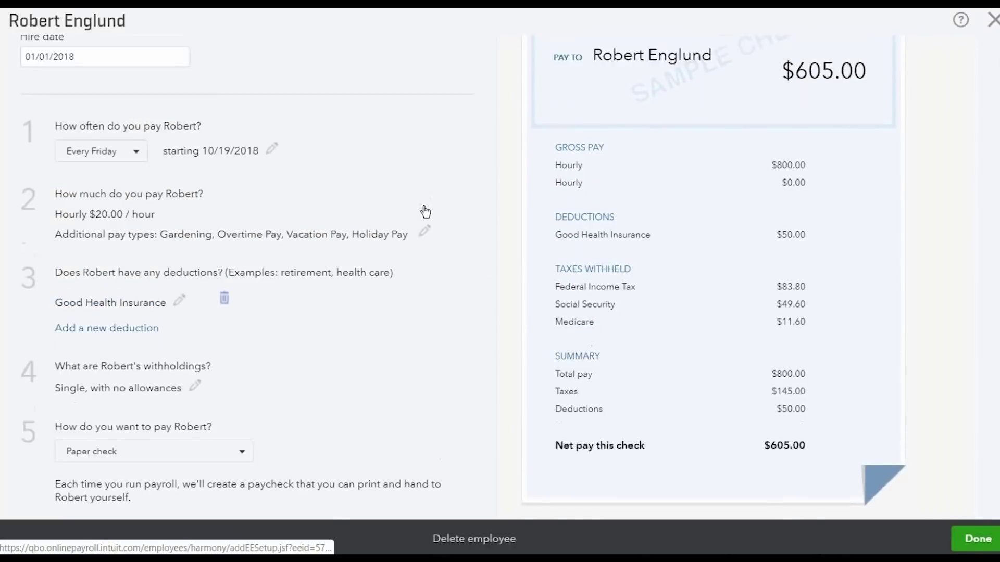
Check the profile details, dismiss the online pay stubs suggestion and save with Done
{"action": "left_click", "coordinate": [181, 76]}
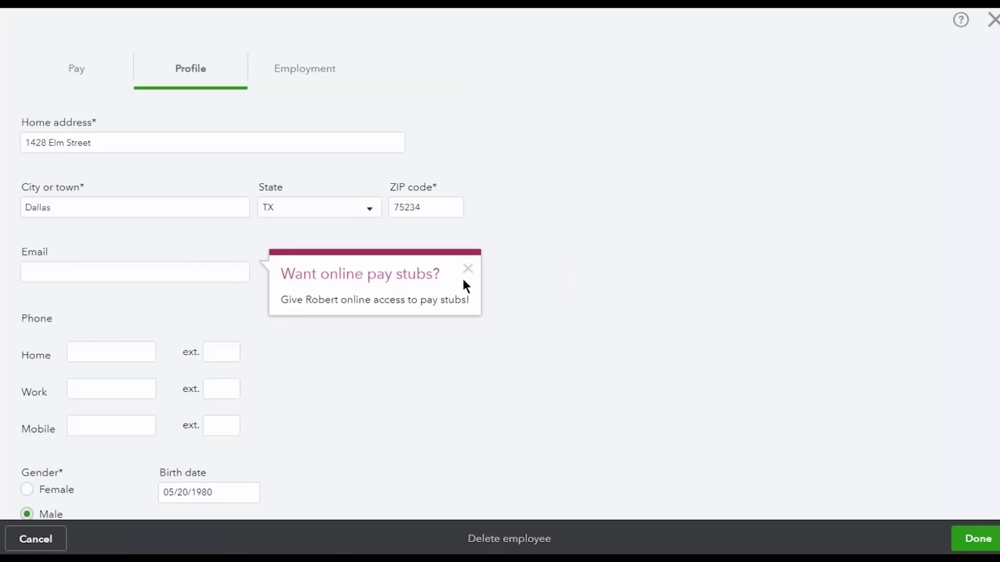
{"action": "left_click", "coordinate": [468, 269]}
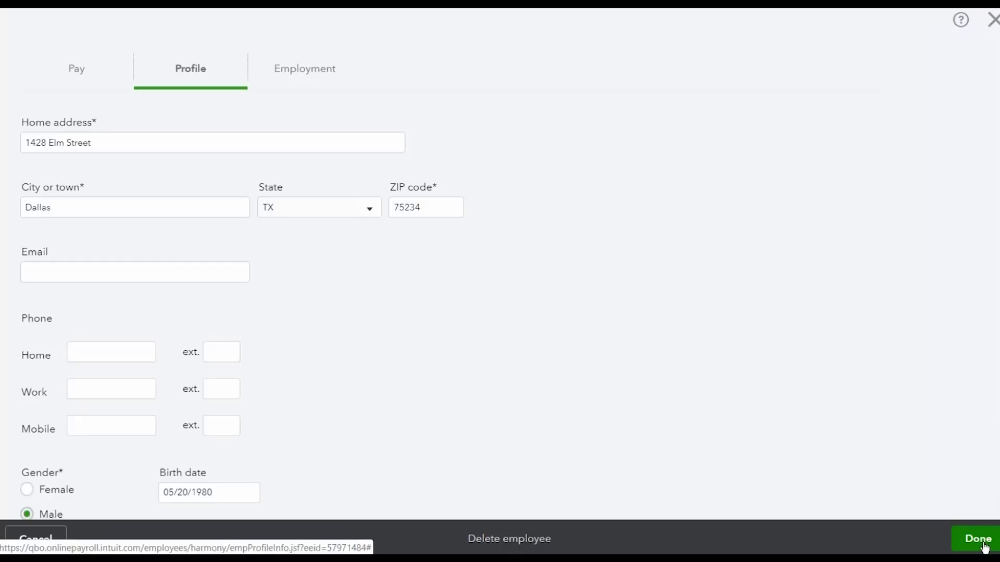
{"action": "left_click", "coordinate": [978, 540]}
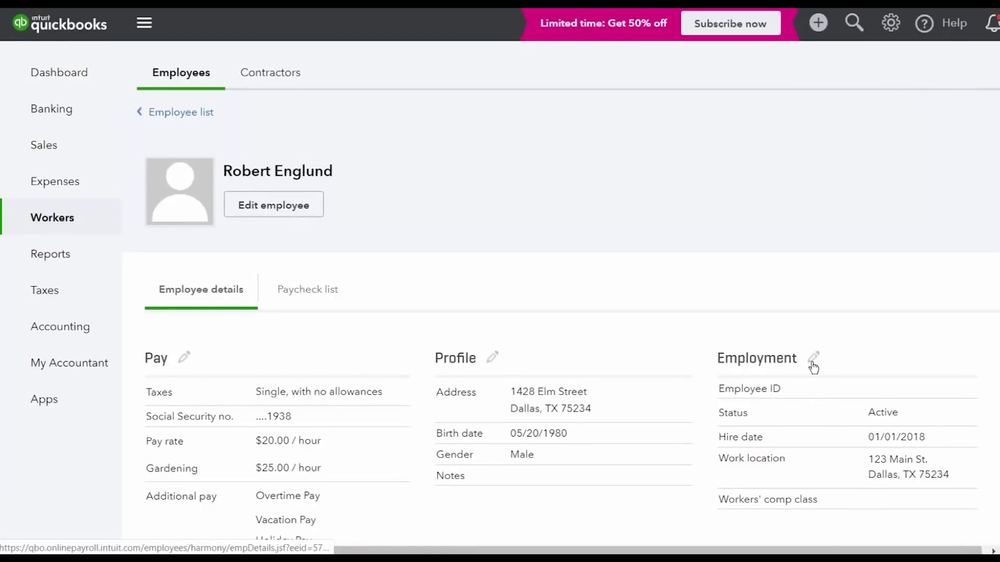
{"action": "left_click", "coordinate": [813, 360]}
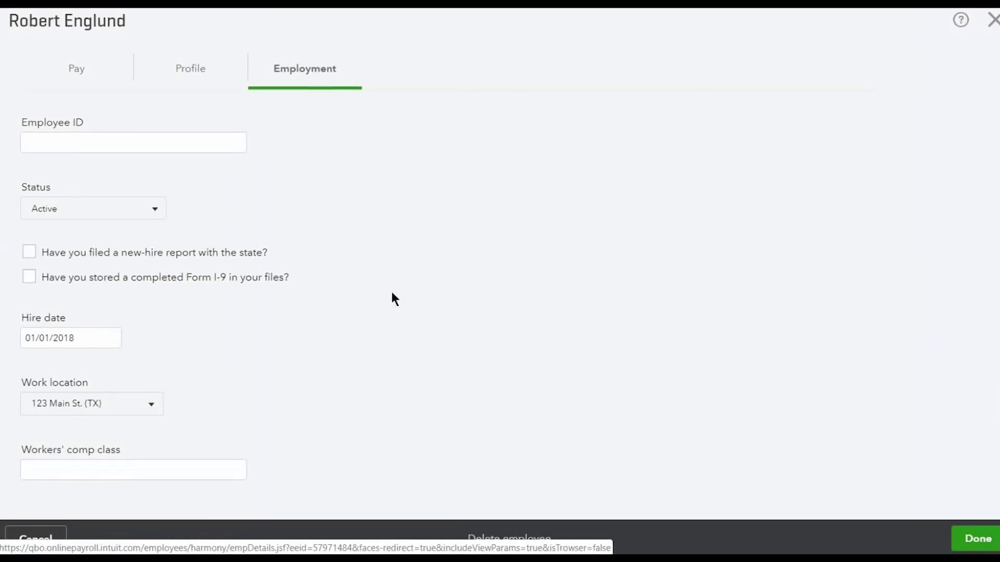
{"action": "left_click", "coordinate": [156, 211]}
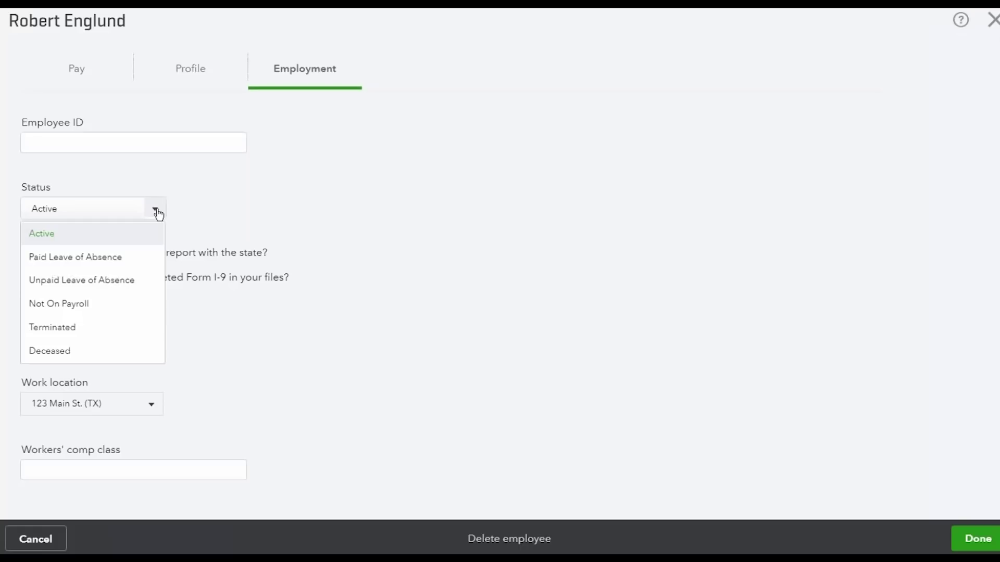
{"action": "left_click", "coordinate": [407, 193]}
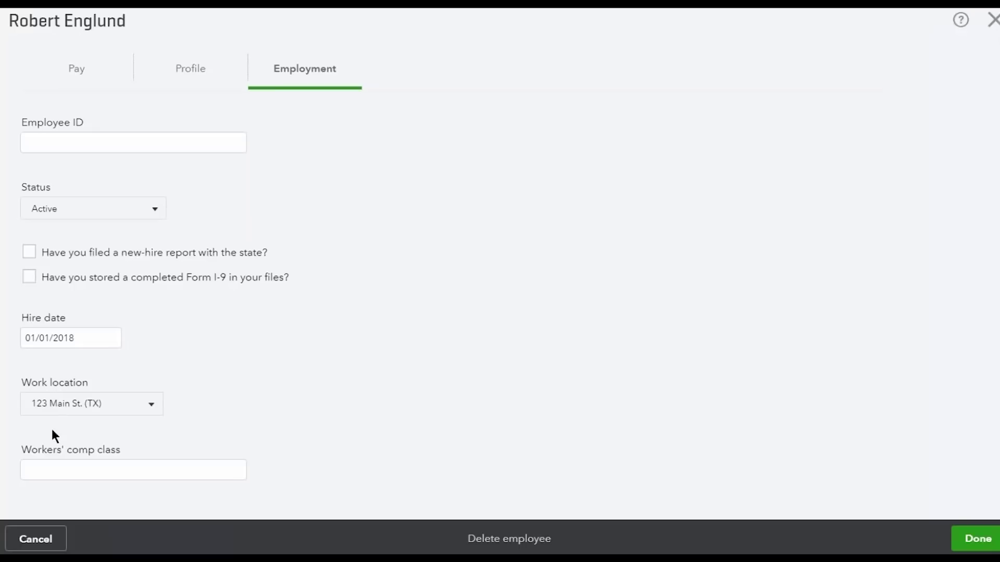
{"action": "left_click", "coordinate": [133, 412]}
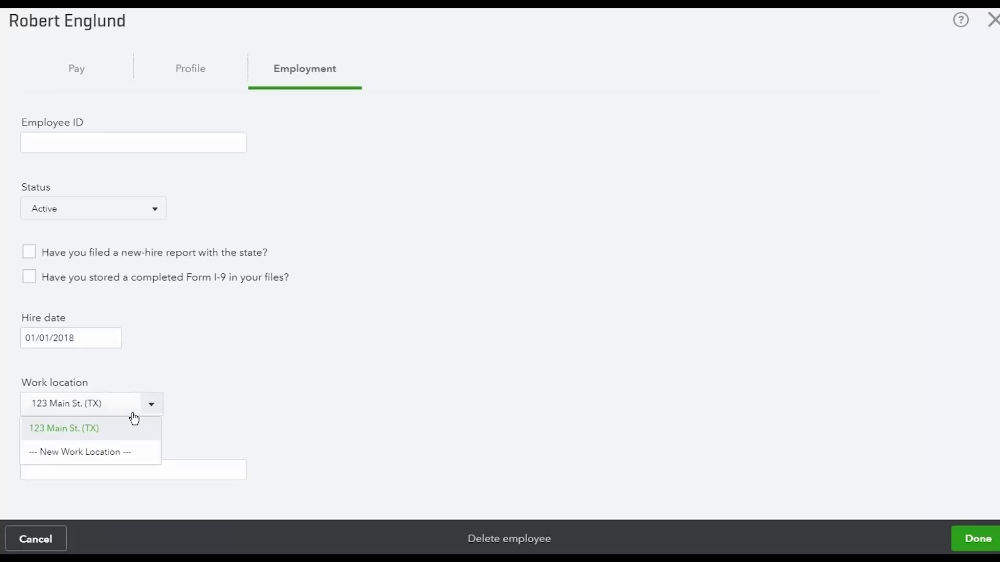
{"action": "left_click", "coordinate": [134, 453]}
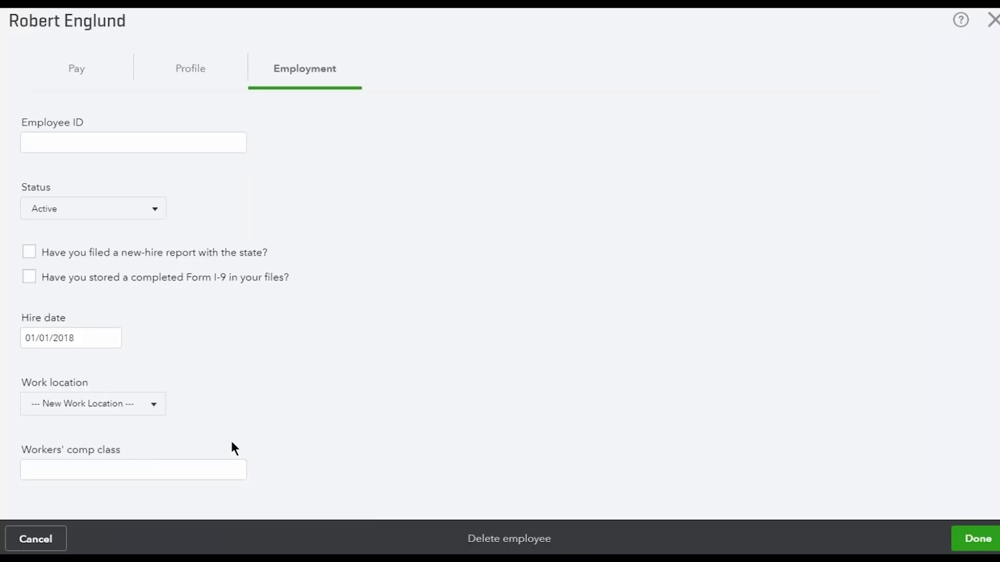
{"action": "scroll", "coordinate": [232, 442], "scroll_direction": "down", "scroll_amount": 1}
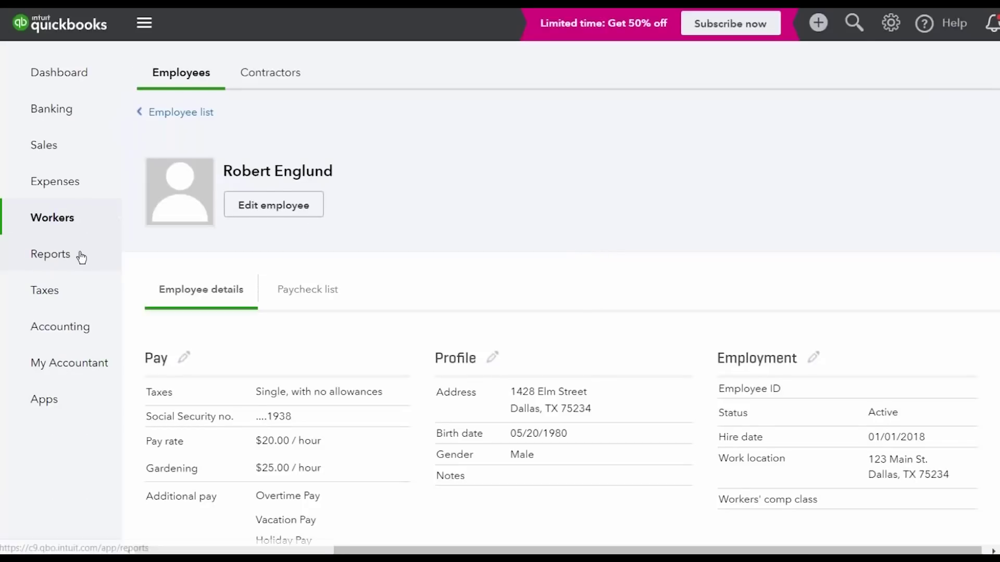
Open the Vacation and Sick Leave payroll report, then return to the Reports list
{"action": "left_click", "coordinate": [81, 257]}
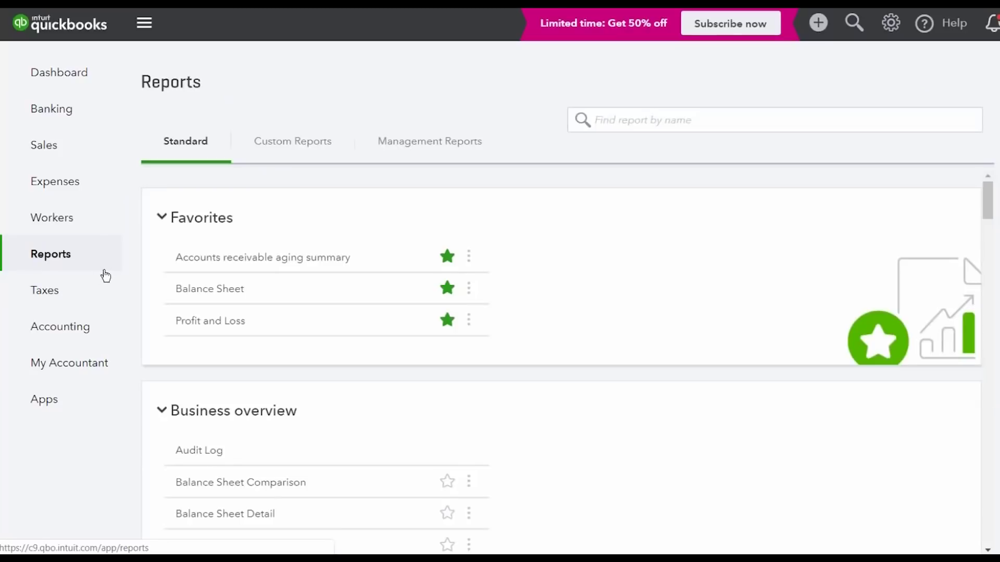
{"action": "scroll", "coordinate": [528, 283], "scroll_direction": "down", "scroll_amount": 20}
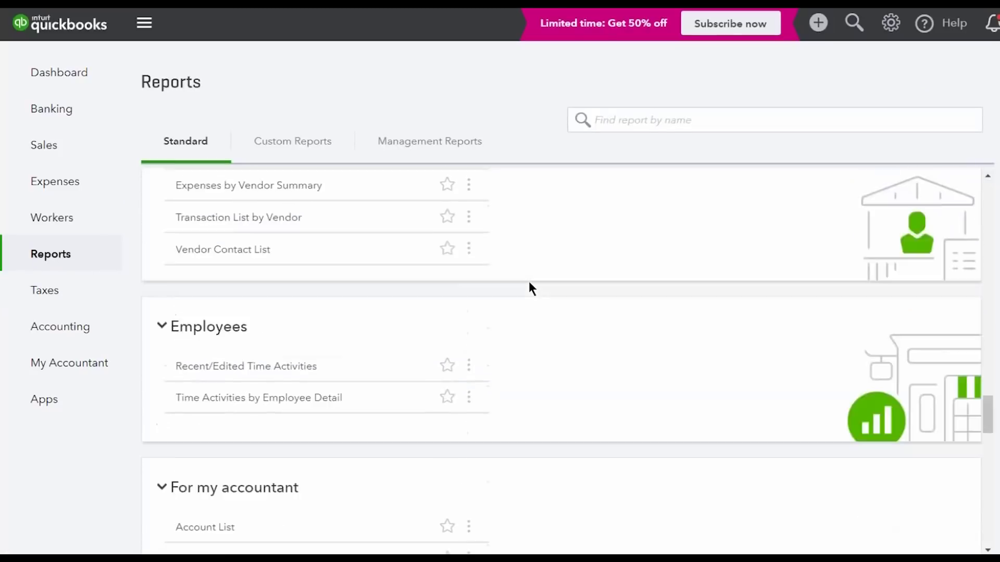
{"action": "scroll", "coordinate": [529, 282], "scroll_direction": "up", "scroll_amount": 5}
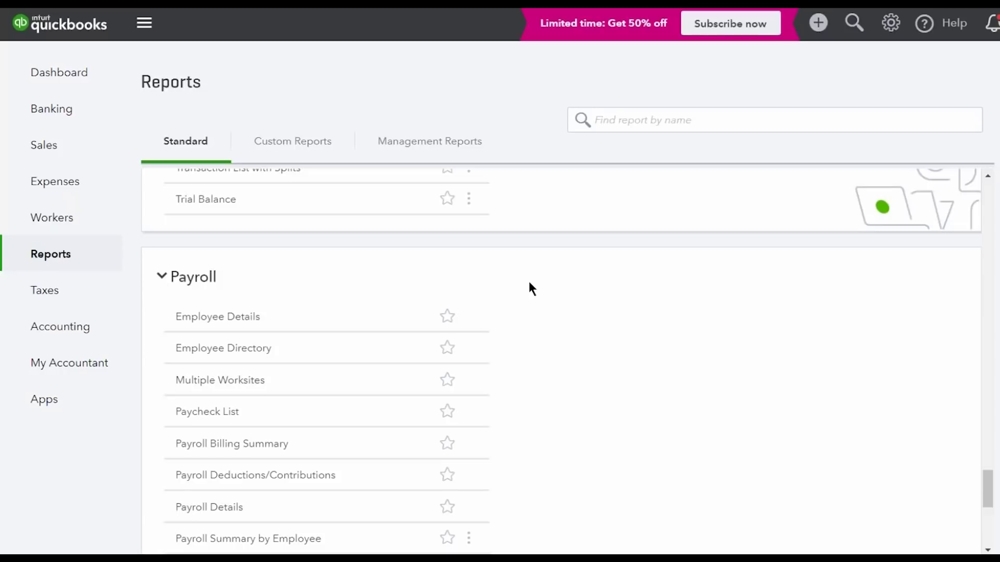
{"action": "scroll", "coordinate": [529, 282], "scroll_direction": "down", "scroll_amount": 7}
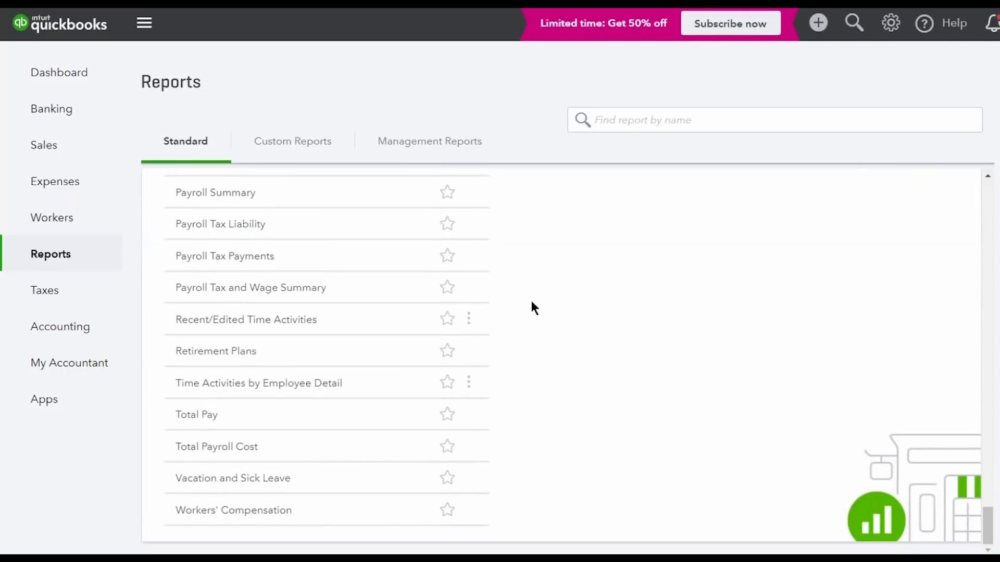
{"action": "left_click", "coordinate": [242, 484]}
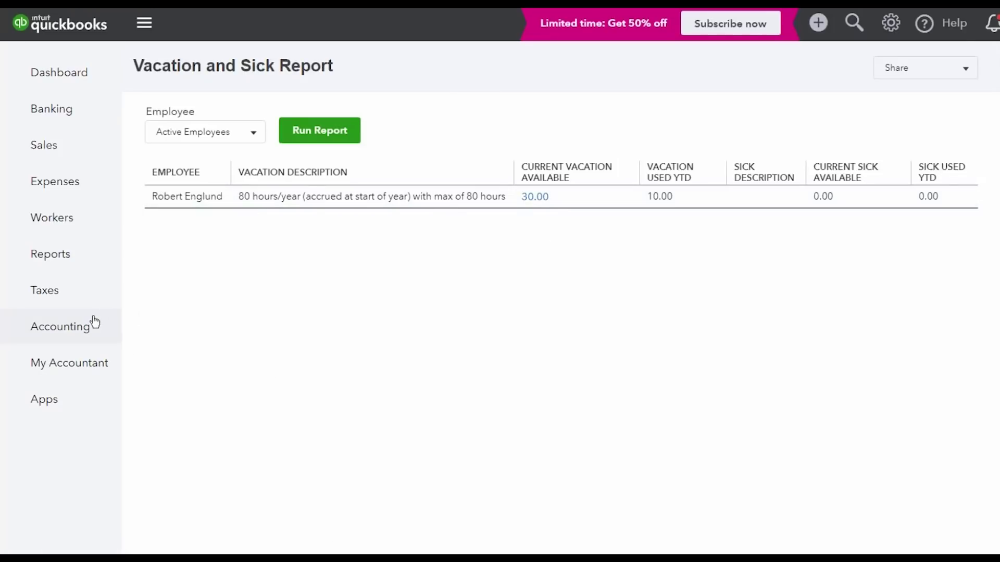
{"action": "left_click", "coordinate": [83, 258]}
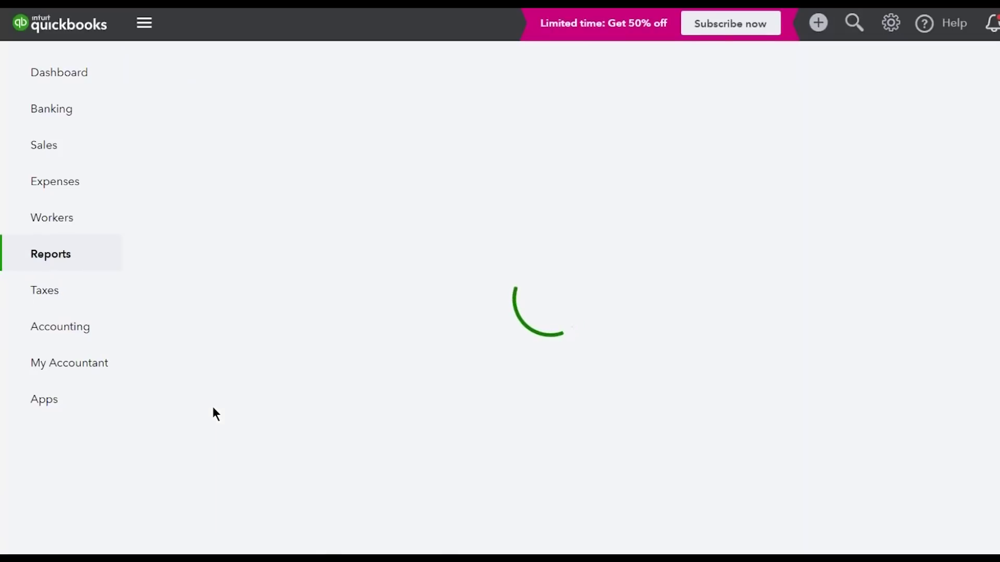
{"action": "scroll", "coordinate": [212, 408], "scroll_direction": "down", "scroll_amount": 20}
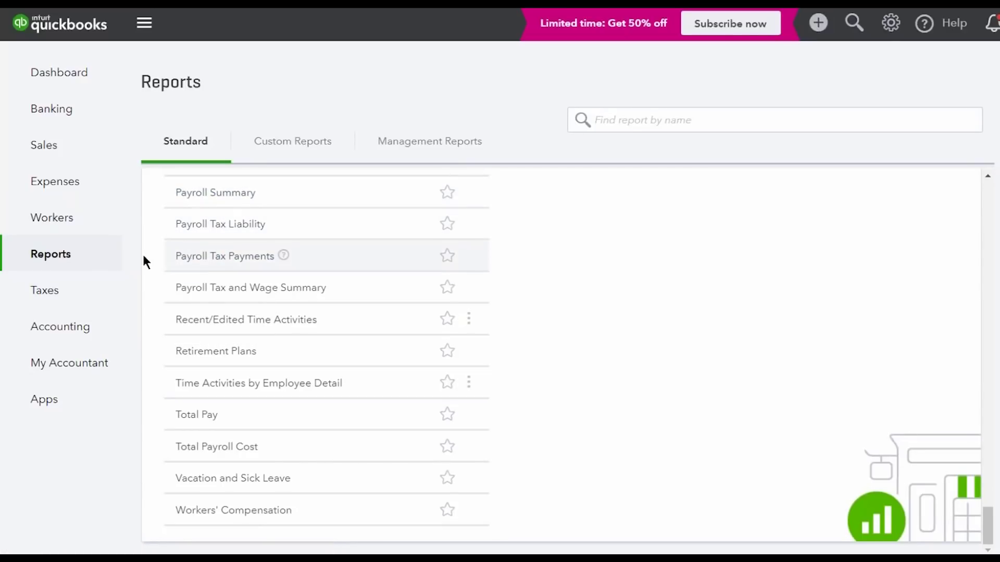
Under Taxes > Payroll Tax, start recording the $409.82 Federal Taxes (941/944) payment
{"action": "mouse_move", "coordinate": [78, 293]}
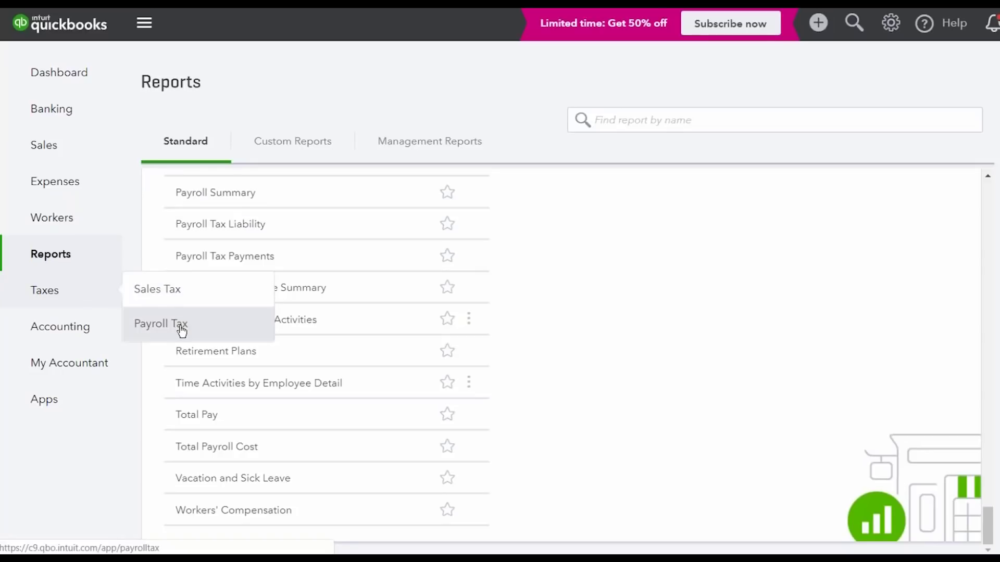
{"action": "left_click", "coordinate": [177, 326]}
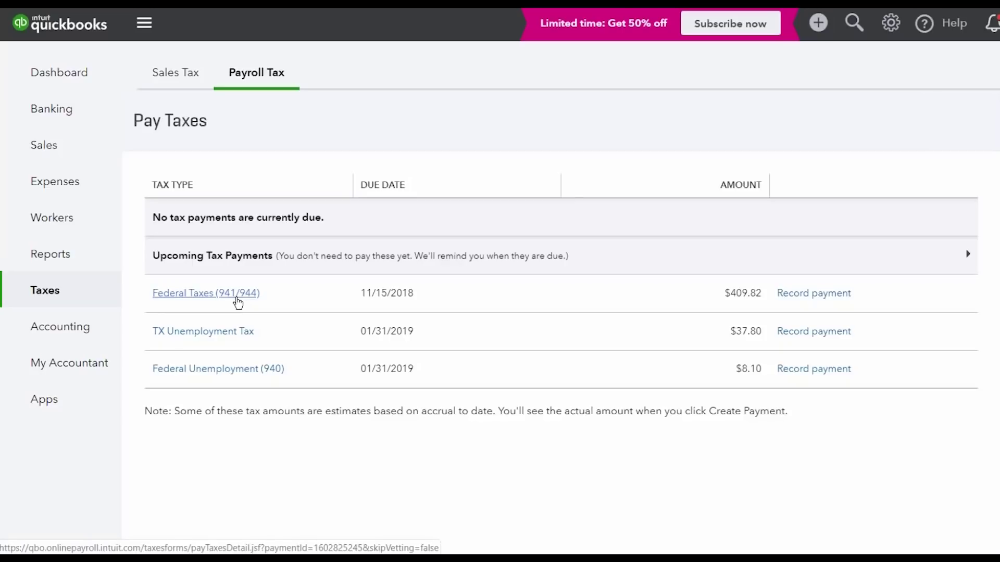
{"action": "left_click", "coordinate": [808, 296]}
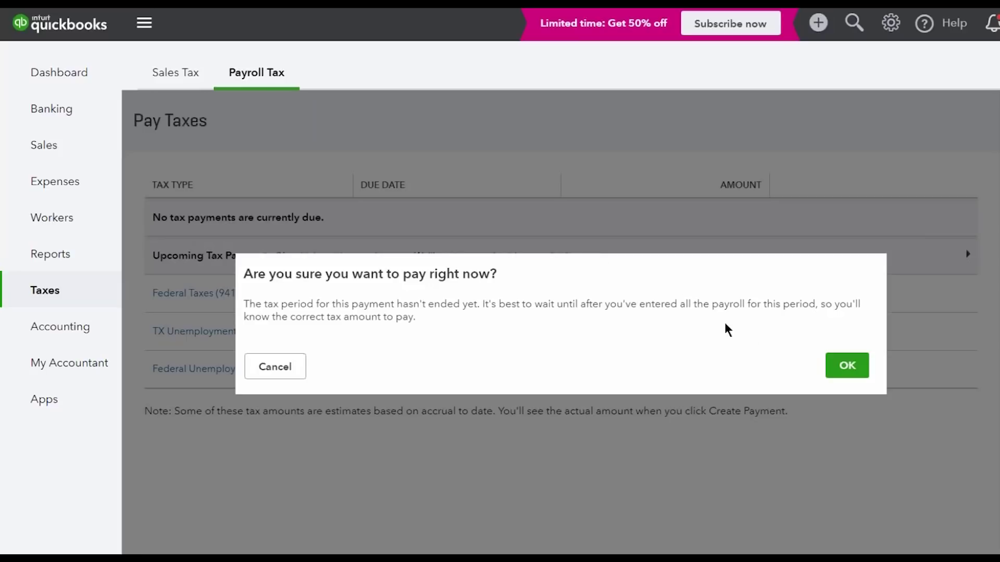
Confirm early payment, record the $409.82 federal 941/944 payment and skip printing the form
{"action": "left_click", "coordinate": [847, 375]}
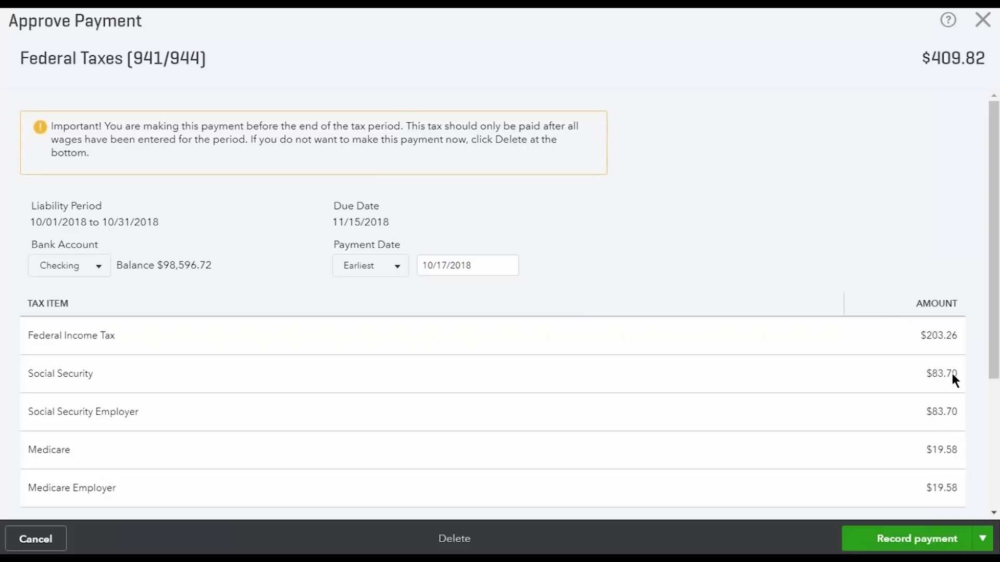
{"action": "left_click", "coordinate": [946, 541]}
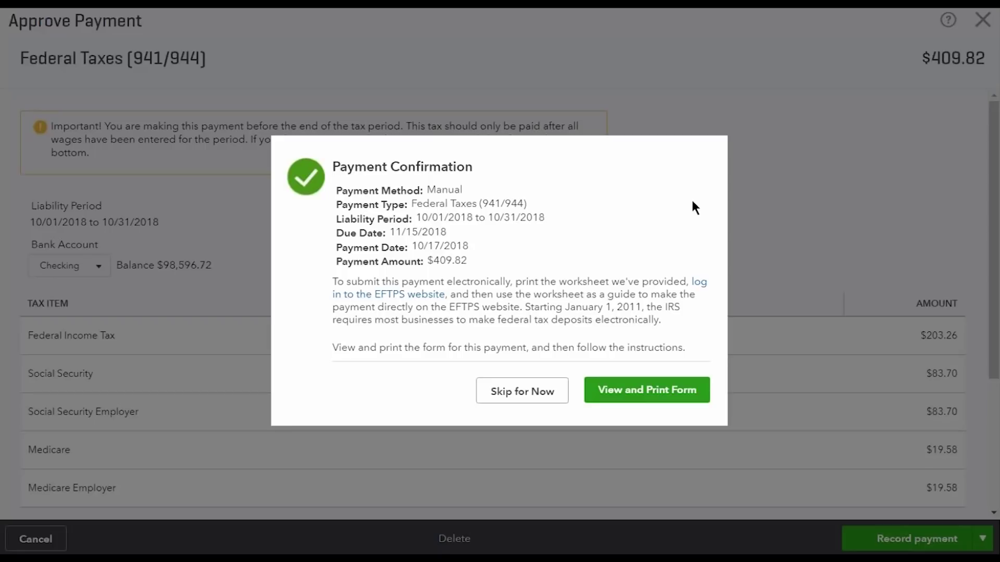
{"action": "left_click", "coordinate": [558, 393]}
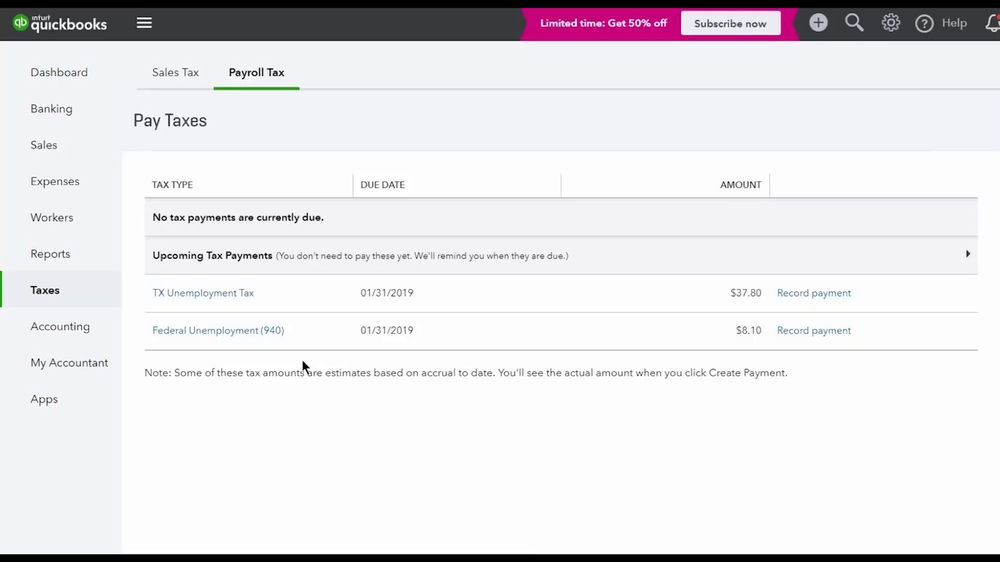
From Payroll Tax Quarterly Forms, open the 941 return for 10/01/2018–12/31/2018
{"action": "left_click", "coordinate": [264, 74]}
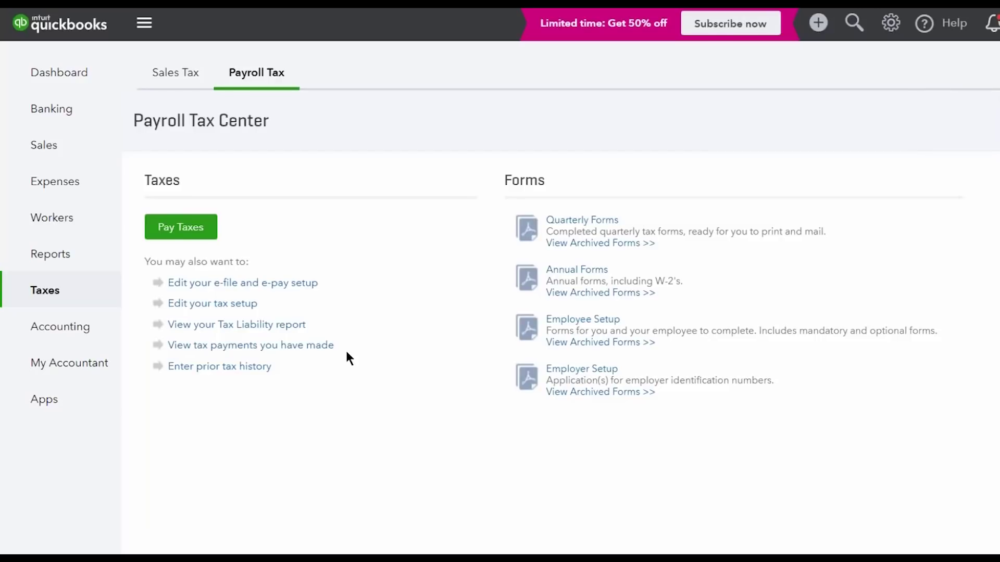
{"action": "left_click", "coordinate": [603, 223]}
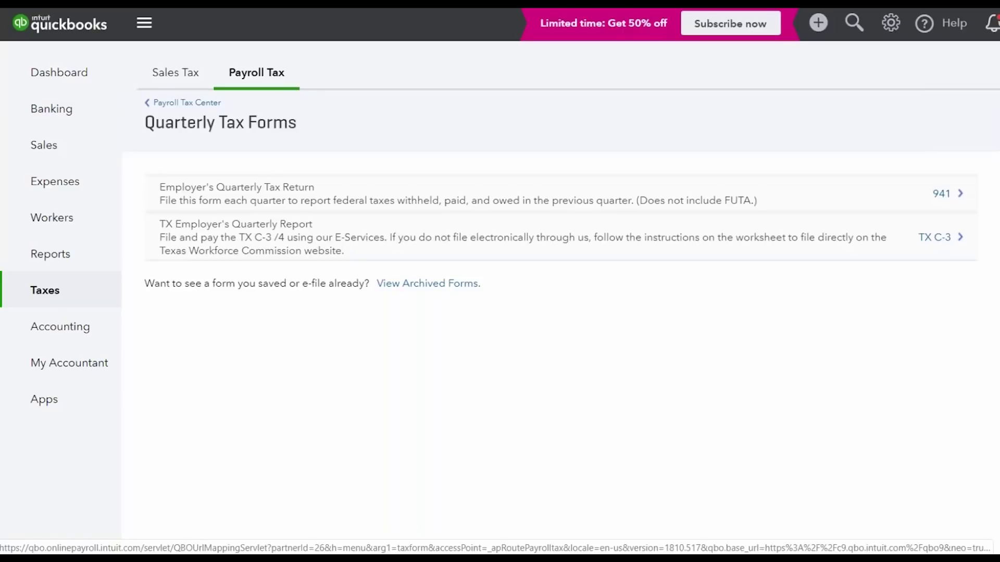
{"action": "left_click", "coordinate": [941, 195]}
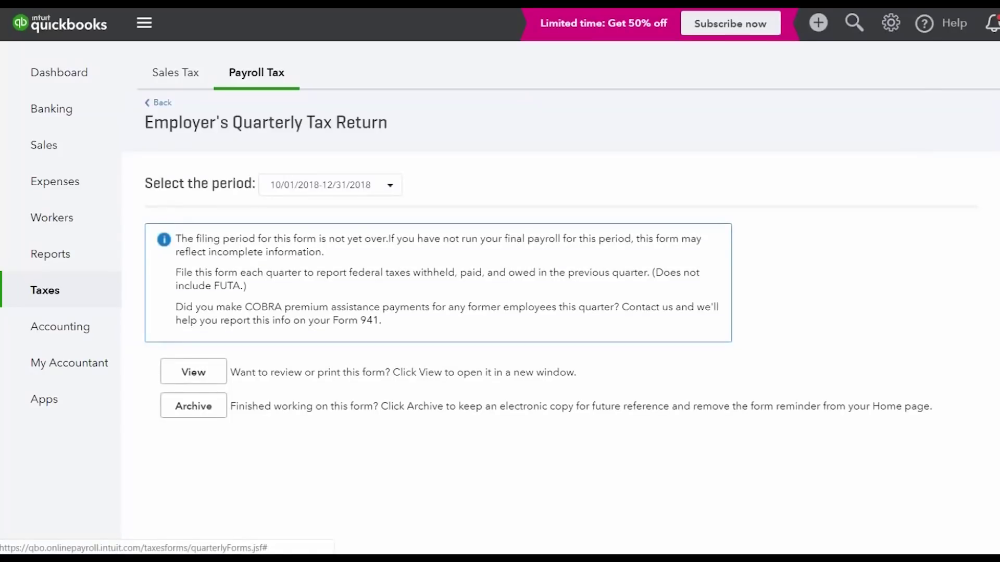
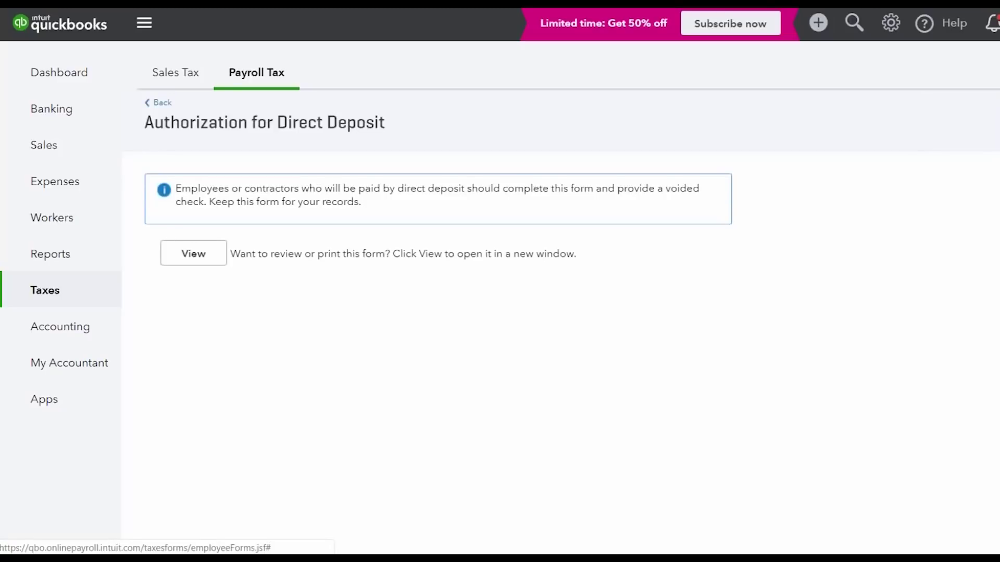
View the direct deposit form as a PDF, then return to the Payroll Tax Center
{"action": "left_click", "coordinate": [216, 252]}
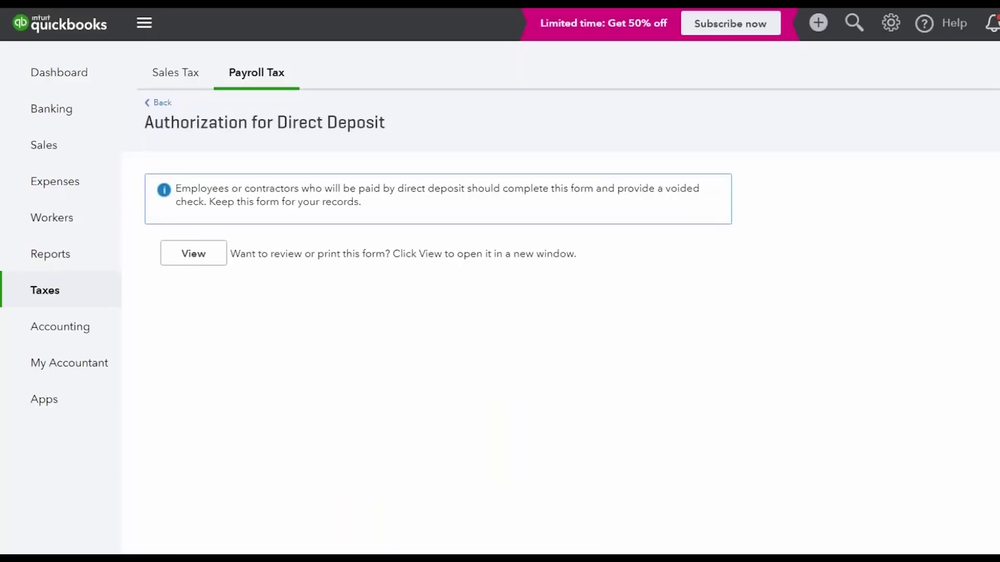
{"action": "left_click", "coordinate": [158, 102]}
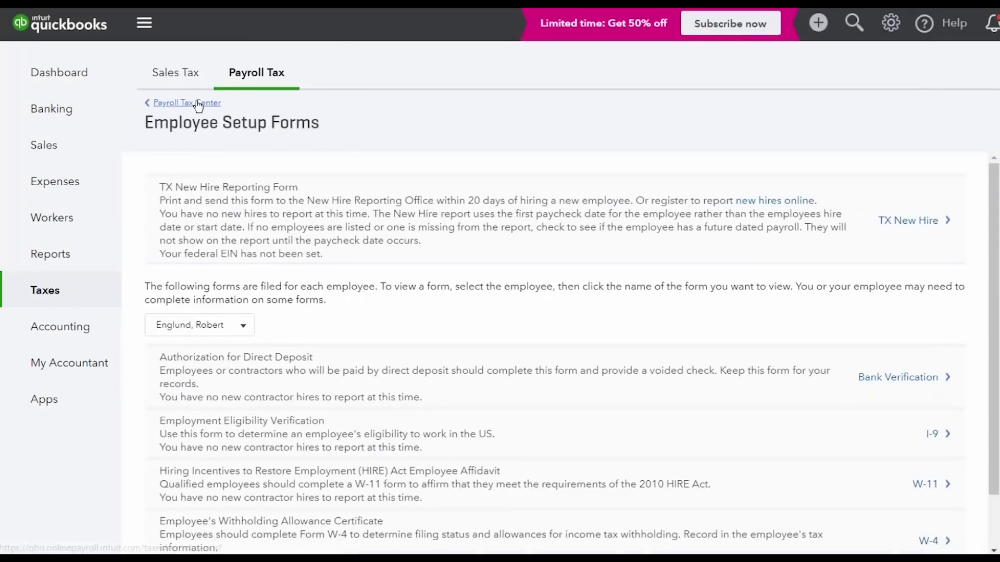
{"action": "left_click", "coordinate": [196, 103]}
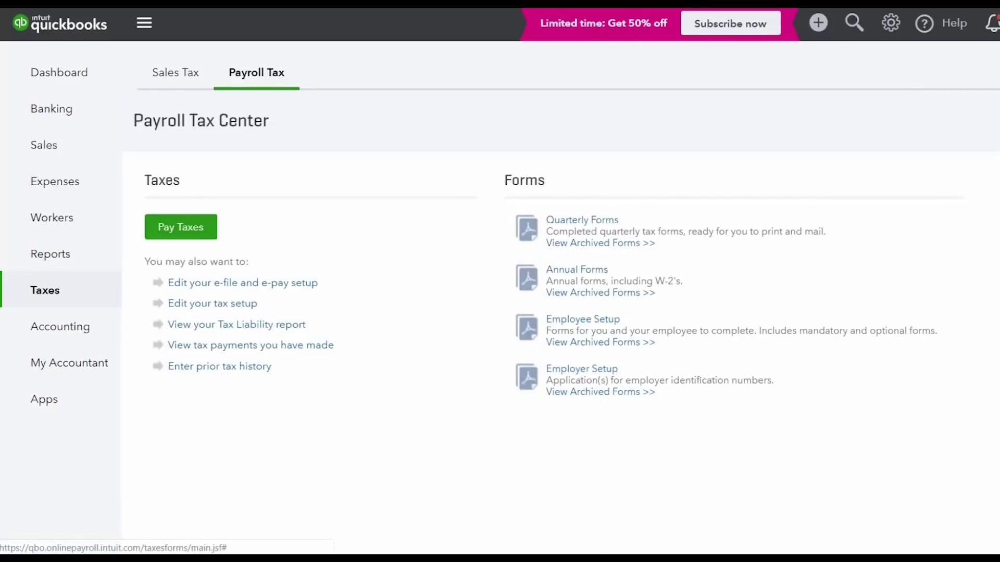
Open the Chart of Accounts and scroll to Good Health Insurance's 50.00 Payroll Liabilities balance
{"action": "left_click", "coordinate": [586, 371]}
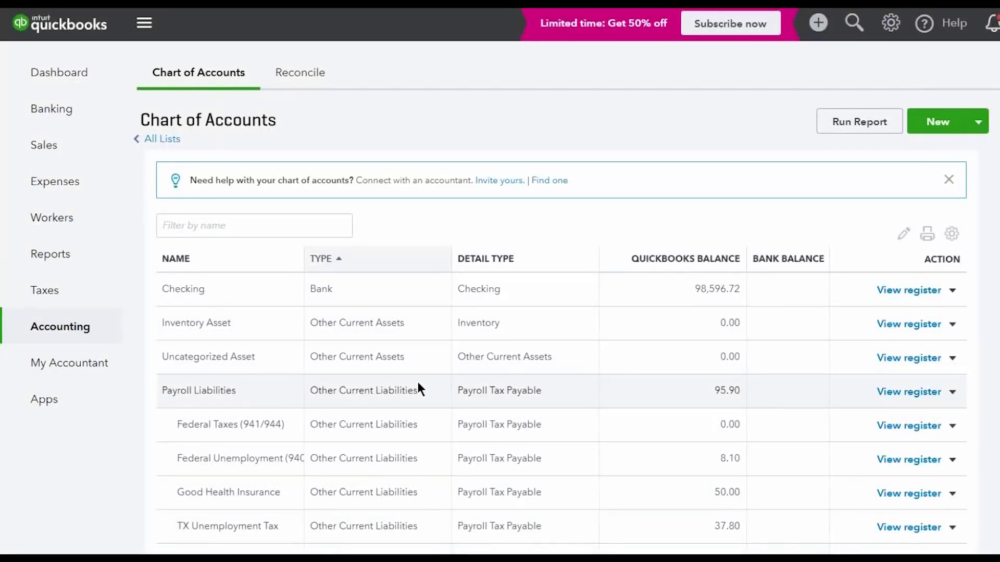
{"action": "scroll", "coordinate": [417, 382], "scroll_direction": "down", "scroll_amount": 5}
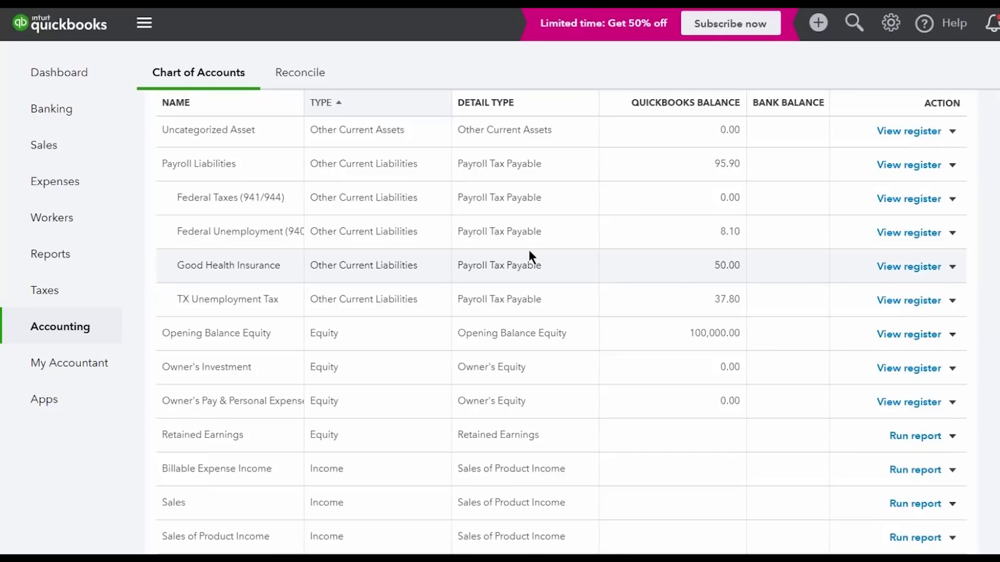
{"action": "mouse_move", "coordinate": [116, 292]}
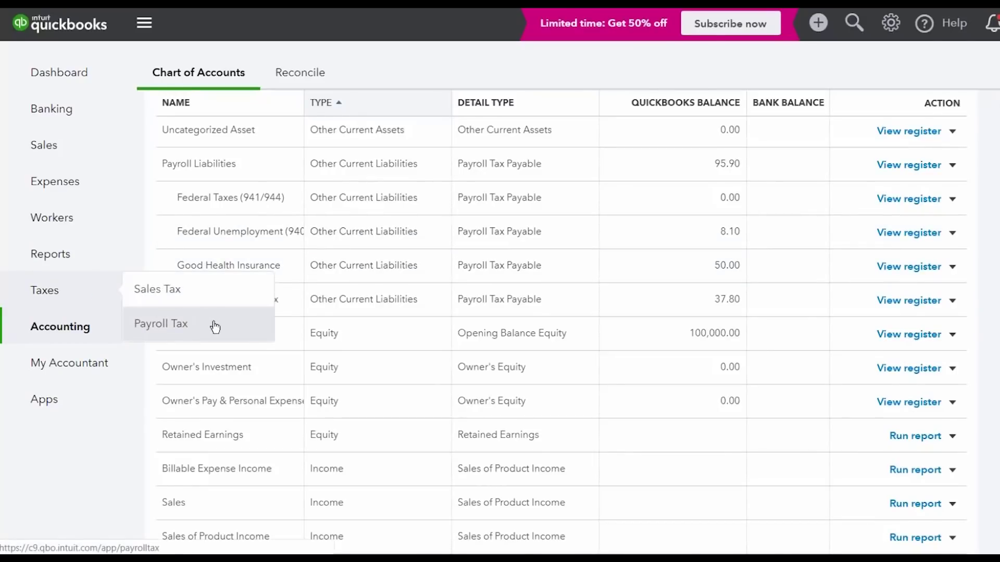
Start a new bill and add 'Good Health Insurance' as a new vendor
{"action": "left_click", "coordinate": [819, 26]}
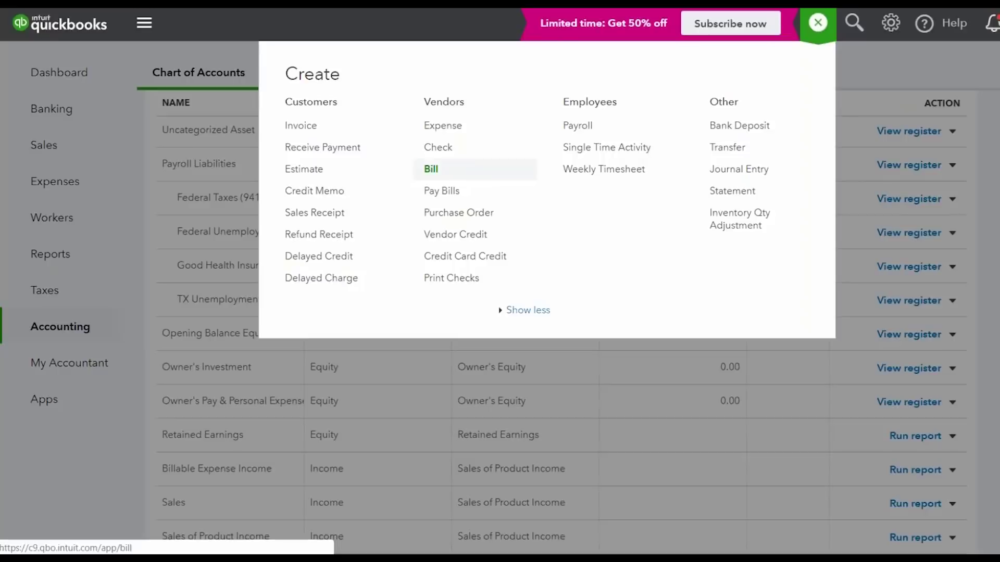
{"action": "left_click", "coordinate": [473, 171]}
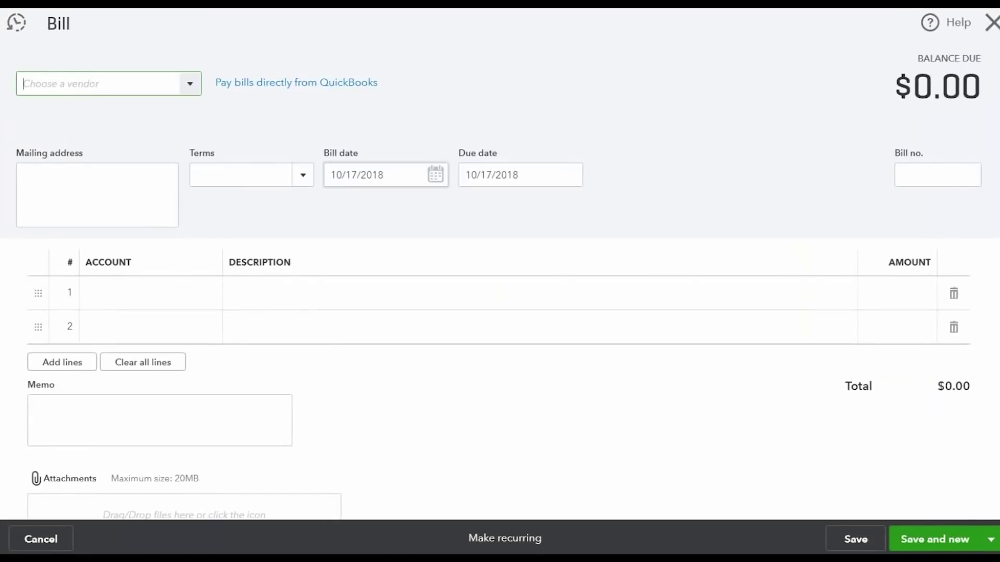
{"action": "type", "text": "Good Healht"}
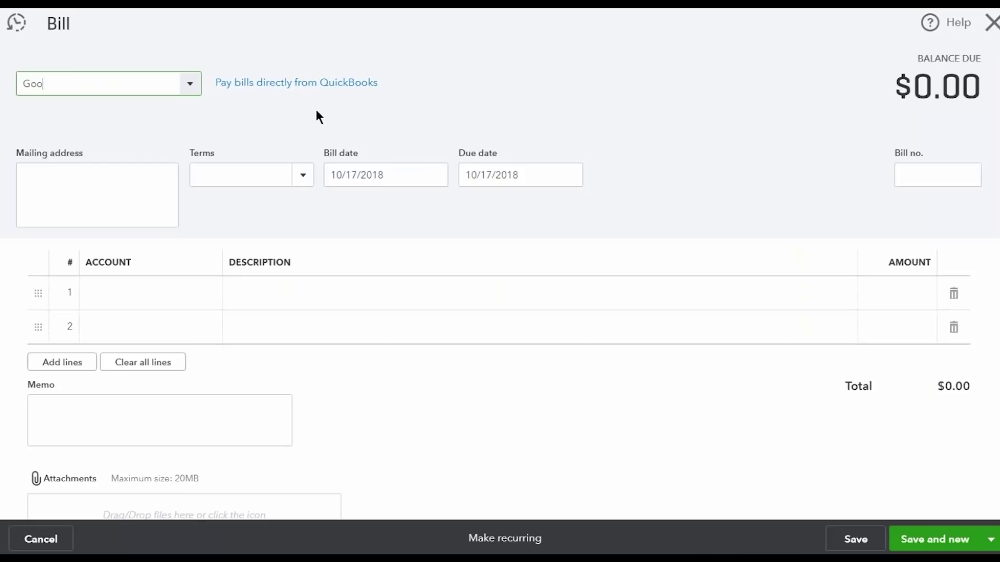
{"action": "key", "text": "BackSpace"}
{"action": "key", "text": "BackSpace"}
{"action": "type", "text": "th Insurance"}
{"action": "key", "text": "Tab"}
{"action": "left_click", "coordinate": [222, 224]}
{"action": "left_click", "coordinate": [243, 182]}
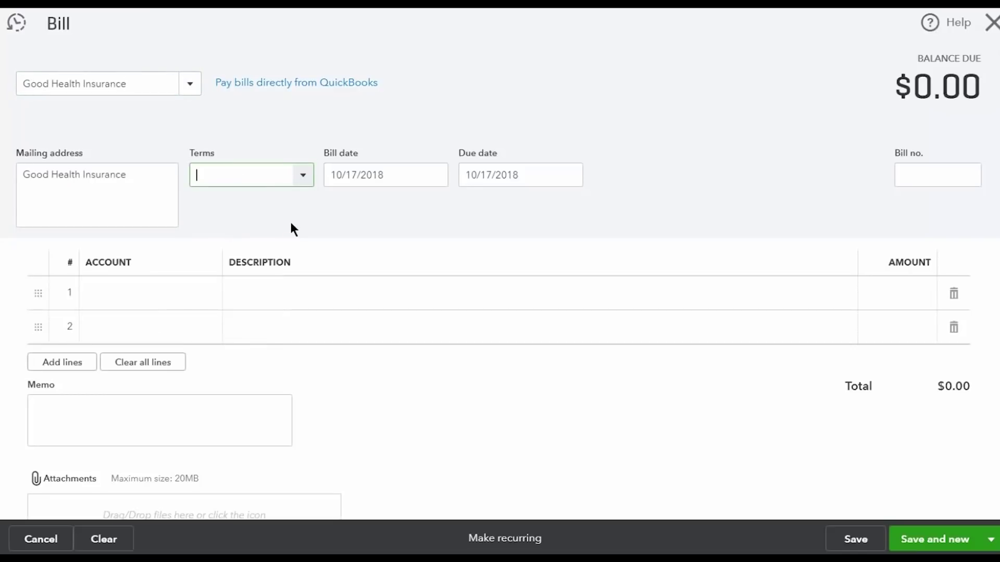
Set Net 15 terms and add a 50.00 'November insurance premiums.' line to Payroll Liabilities:Good Health Insurance
{"action": "left_click", "coordinate": [303, 176]}
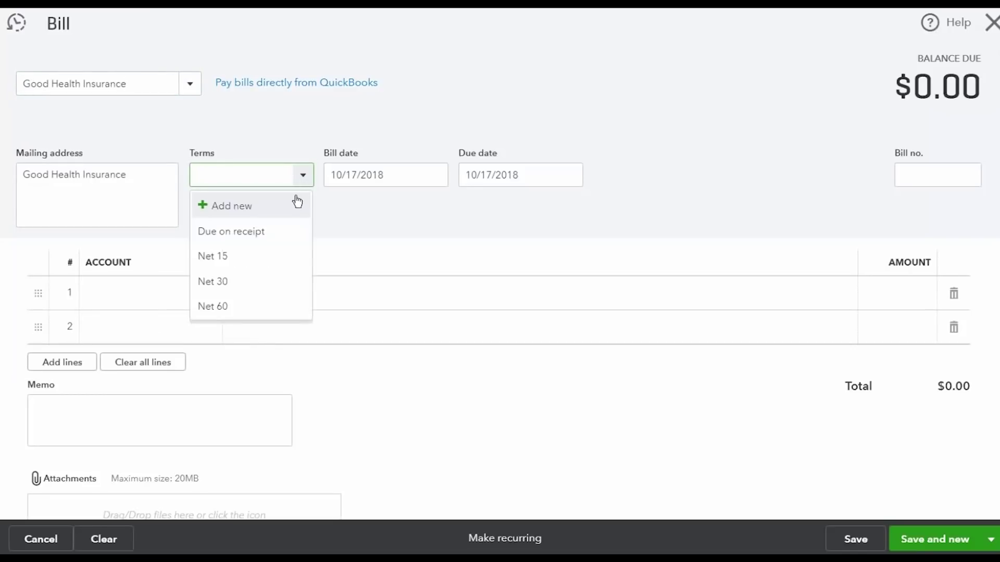
{"action": "left_click", "coordinate": [279, 256]}
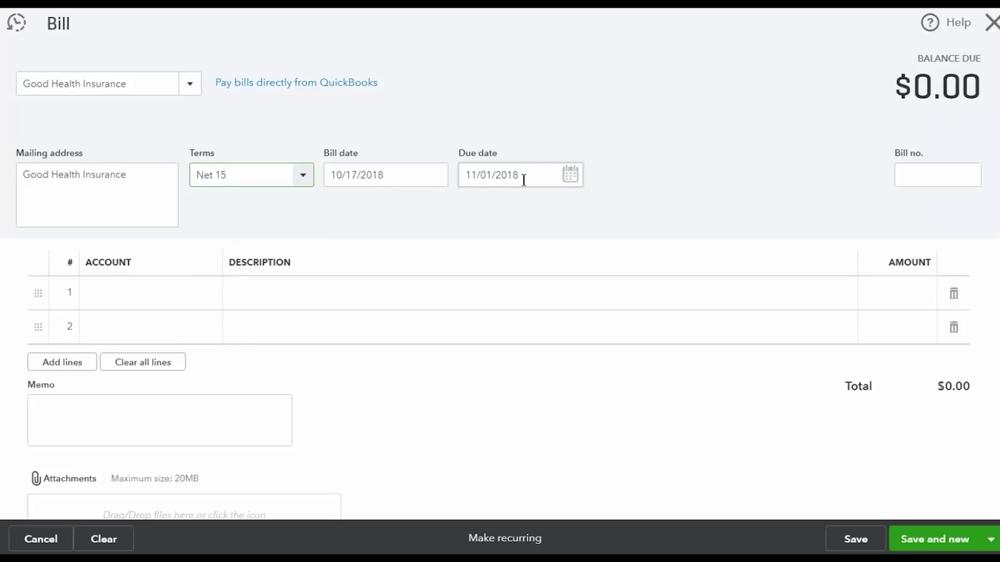
{"action": "left_click", "coordinate": [175, 291]}
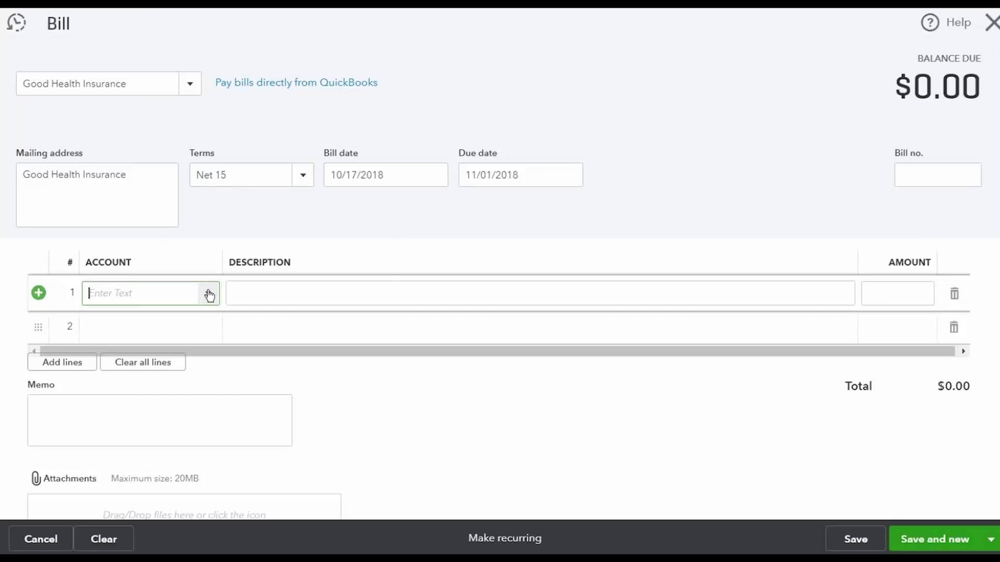
{"action": "left_click", "coordinate": [209, 294]}
{"action": "type", "text": "payroll"}
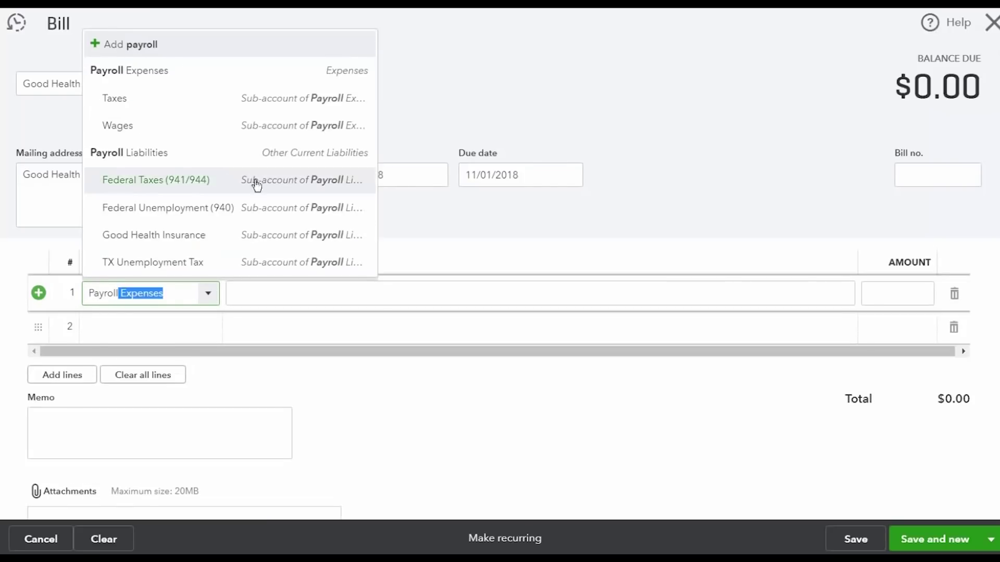
{"action": "left_click", "coordinate": [211, 239]}
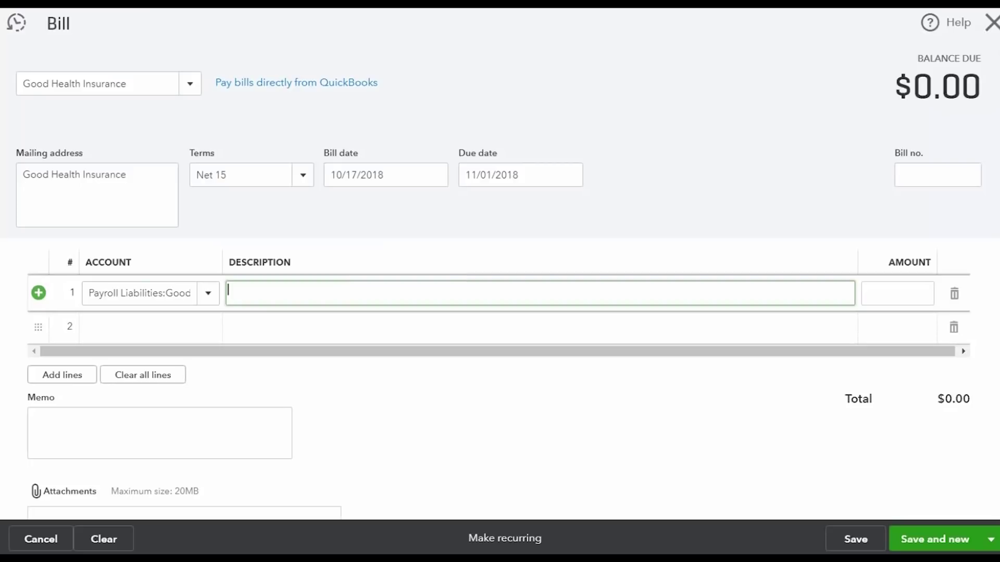
{"action": "type", "text": "November insurance premiums."}
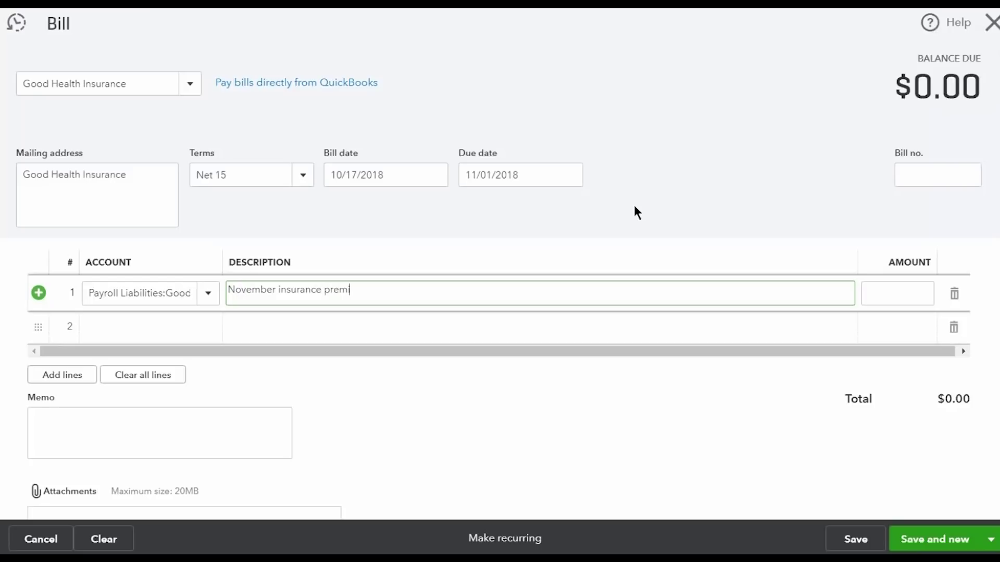
{"action": "key", "text": "Tab"}
{"action": "type", "text": "50"}
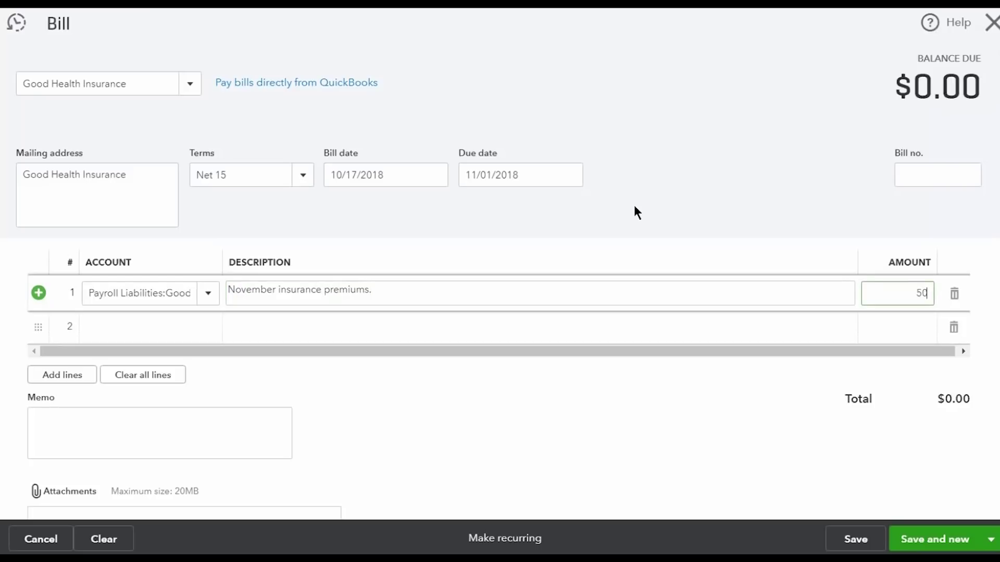
{"action": "key", "text": "Tab"}
{"action": "left_click", "coordinate": [649, 151]}
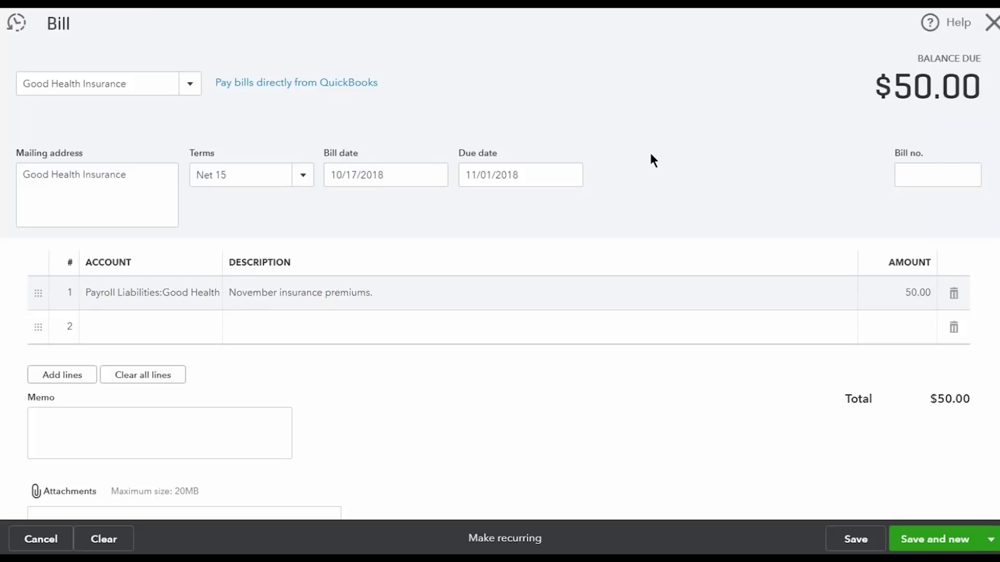
Charge line 2 to a new Administrative Fees account with Office/General Administrative Expenses detail type
{"action": "left_click", "coordinate": [140, 331]}
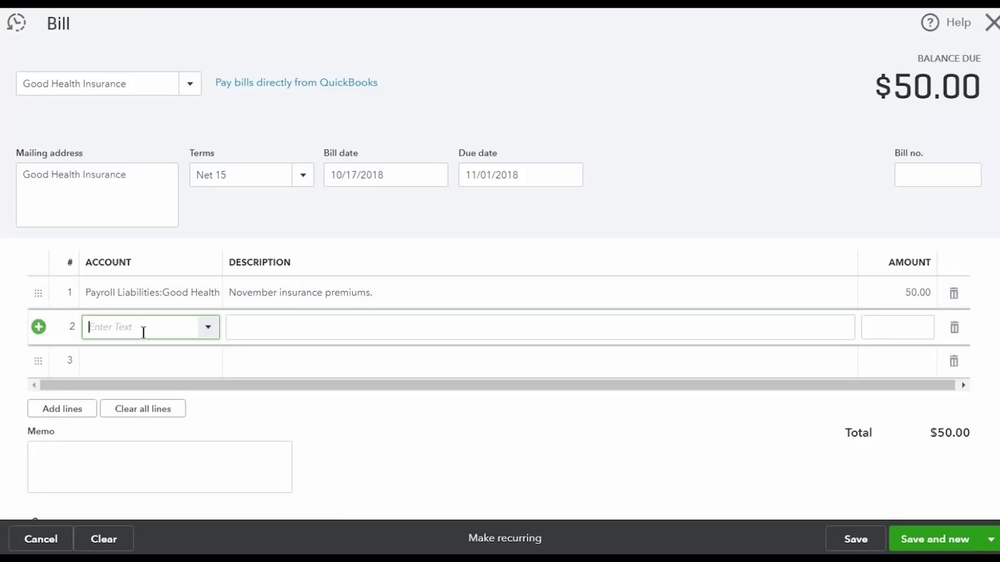
{"action": "type", "text": "Administra"}
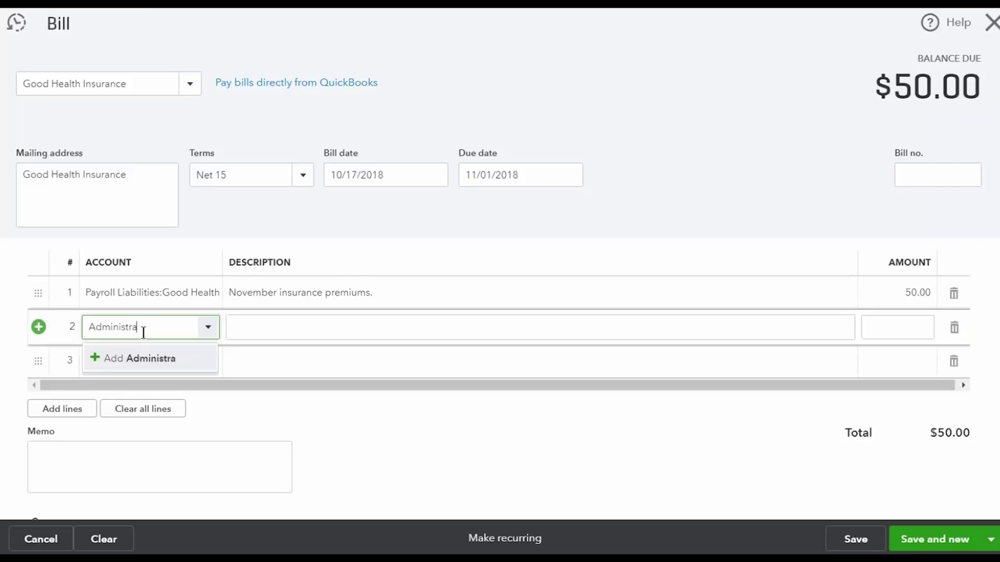
{"action": "type", "text": "tive Fees"}
{"action": "key", "text": "Return"}
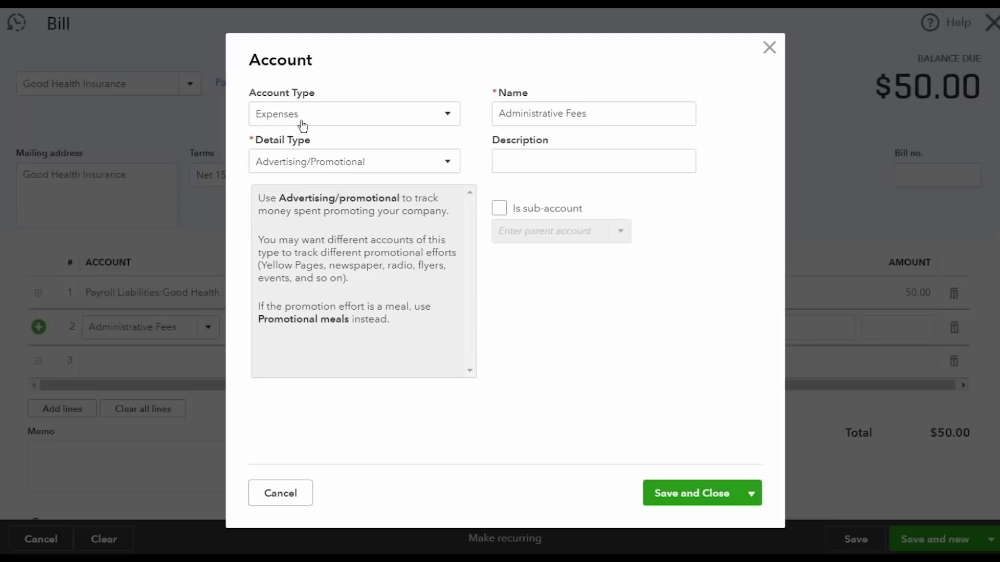
{"action": "left_click", "coordinate": [328, 161]}
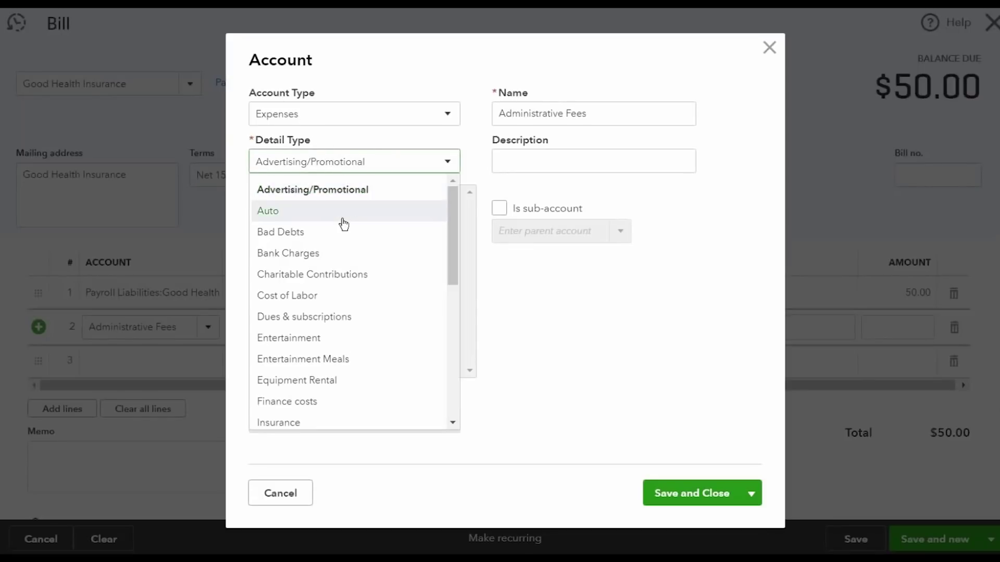
{"action": "scroll", "coordinate": [341, 221], "scroll_direction": "down", "scroll_amount": 3}
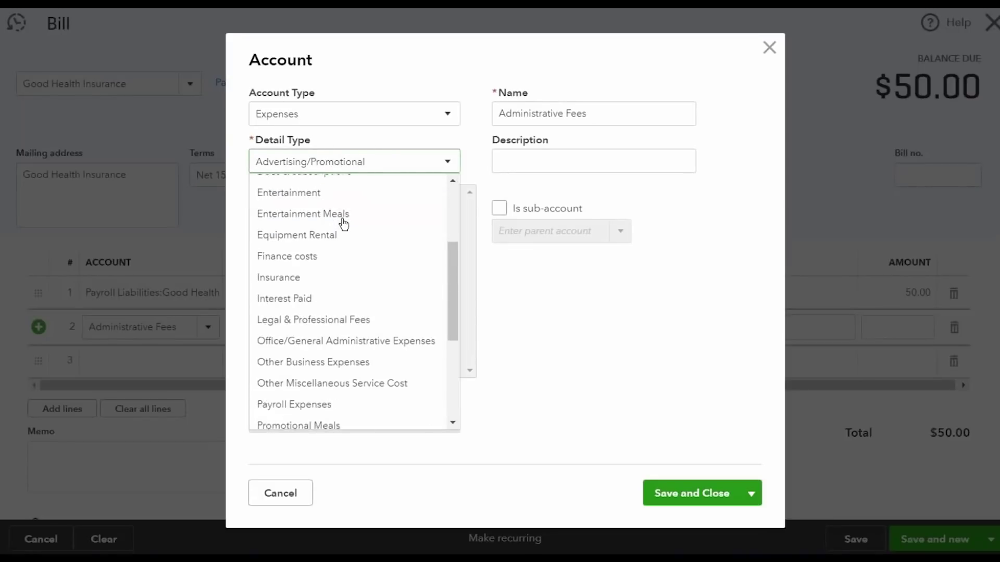
{"action": "left_click", "coordinate": [399, 335]}
{"action": "left_click", "coordinate": [685, 487]}
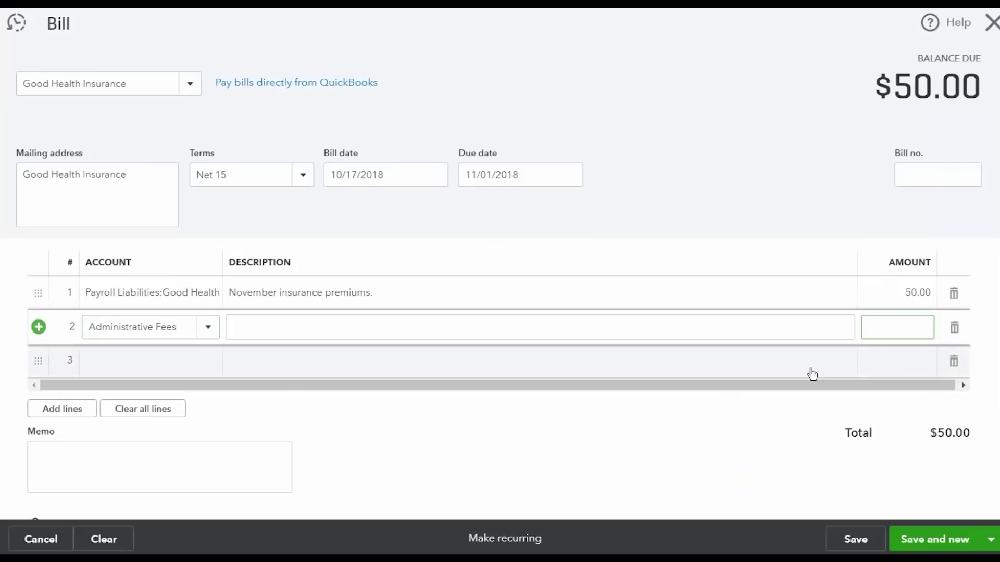
Enter 10.95 as line 2's amount and 7583 as the bill number
{"action": "type", "text": "10.95"}
{"action": "key", "text": "Tab"}
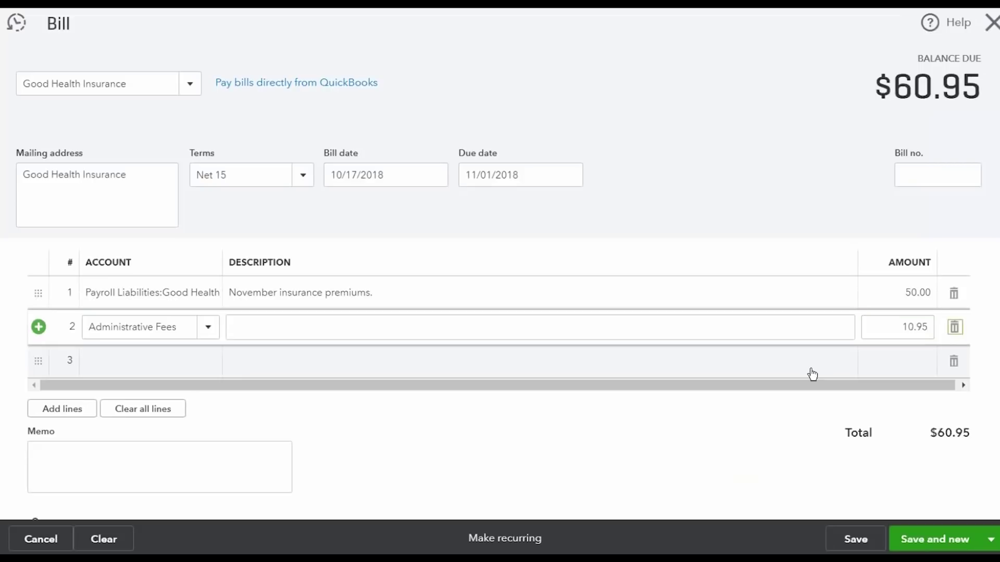
{"action": "left_click", "coordinate": [787, 140]}
{"action": "left_click", "coordinate": [906, 176]}
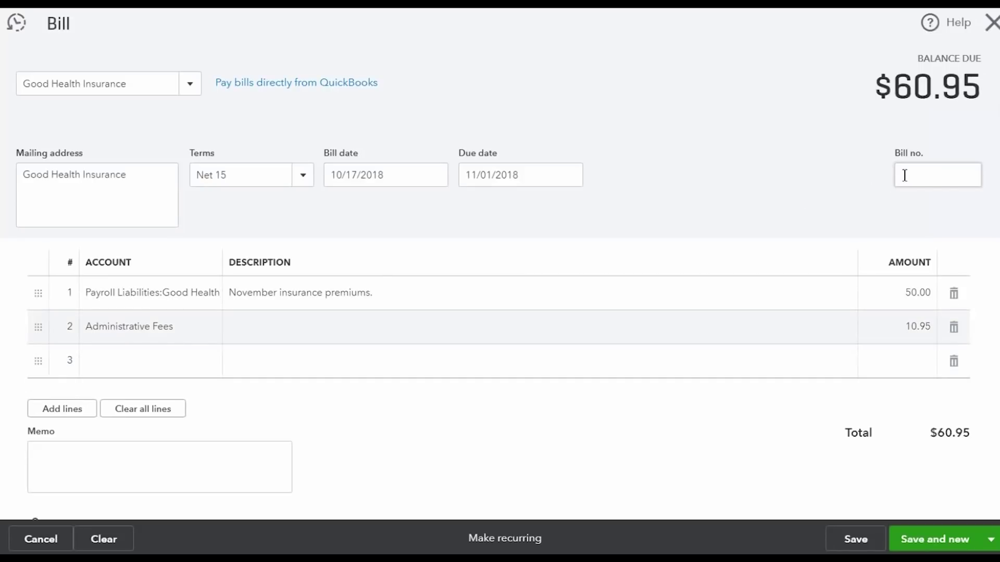
{"action": "left_click", "coordinate": [906, 176]}
{"action": "type", "text": "7583"}
{"action": "left_click", "coordinate": [821, 157]}
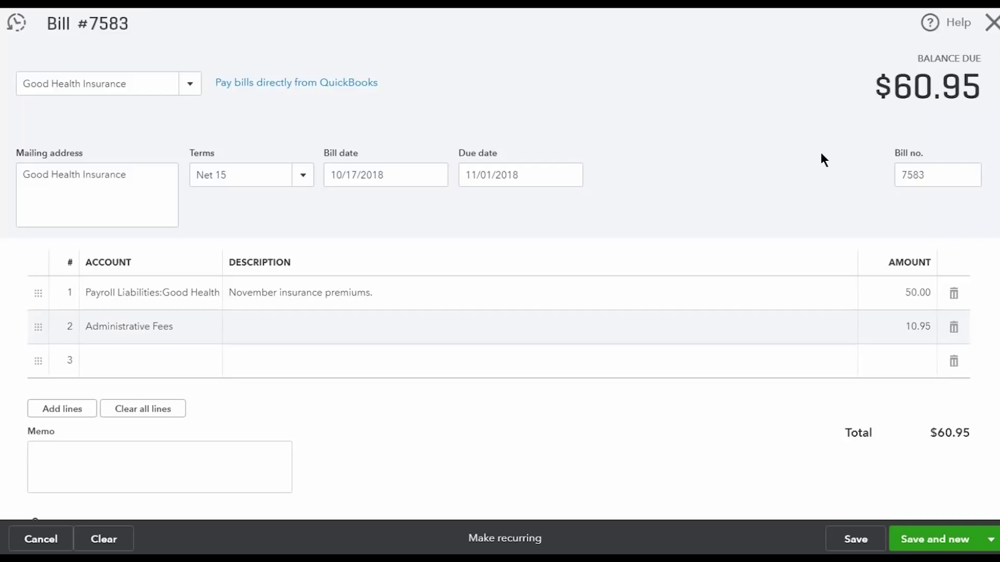
Save and close bill 7583, then check Accounts Payable at 60.95 in the Chart of Accounts
{"action": "left_click", "coordinate": [990, 539]}
{"action": "left_click", "coordinate": [912, 511]}
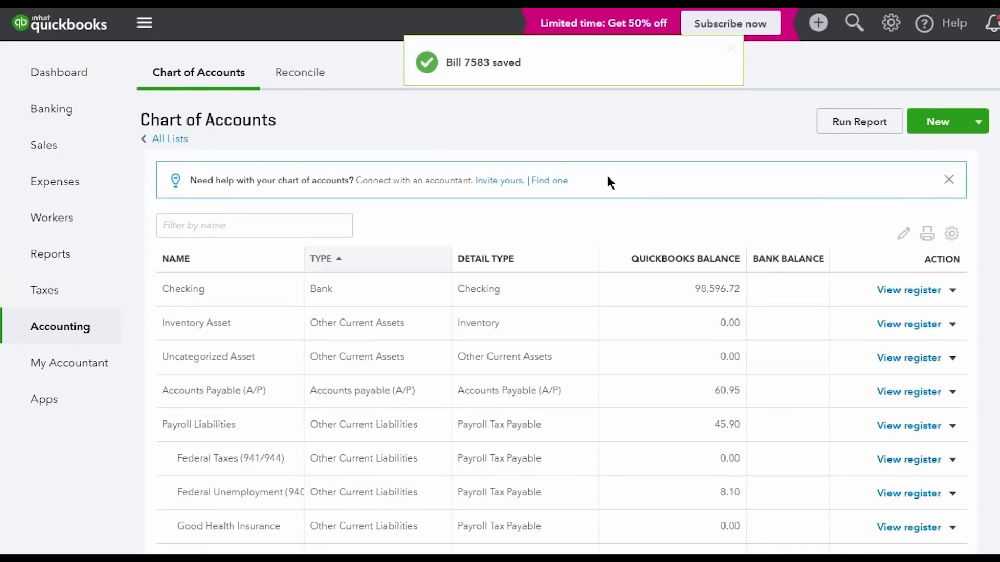
{"action": "scroll", "coordinate": [610, 182], "scroll_direction": "down", "scroll_amount": 2}
{"action": "scroll", "coordinate": [608, 178], "scroll_direction": "down", "scroll_amount": 2}
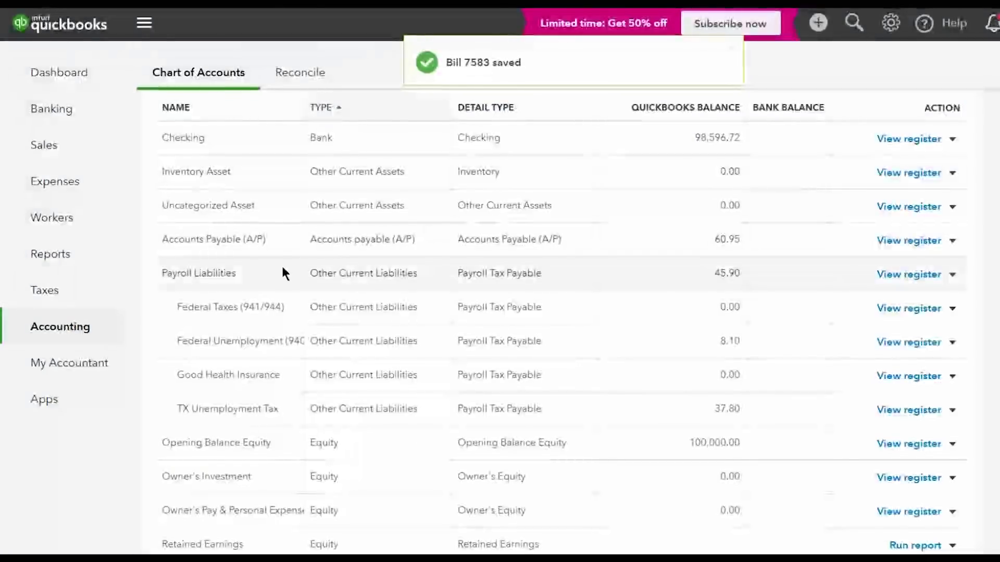